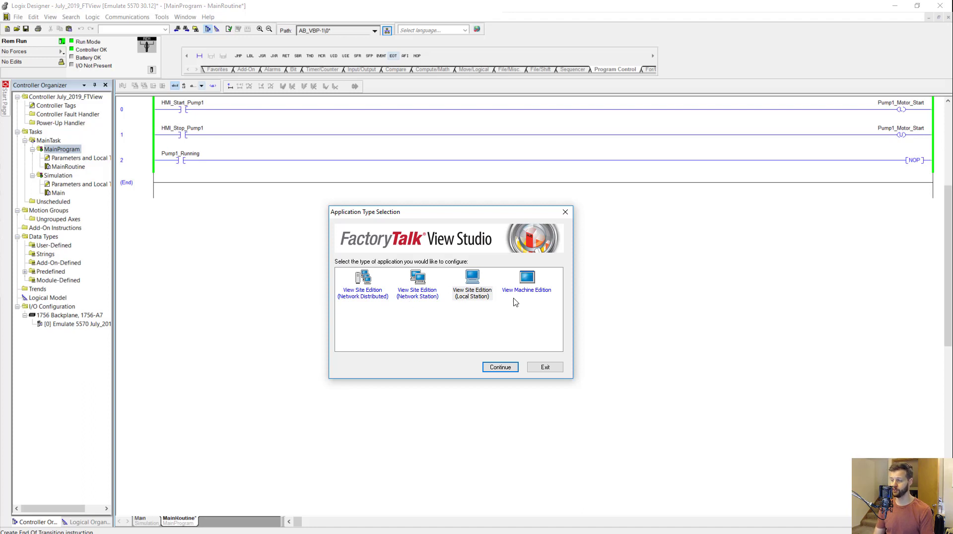
Choose View Site Edition (Local Station) as the application type and continue
left_click(483, 296)
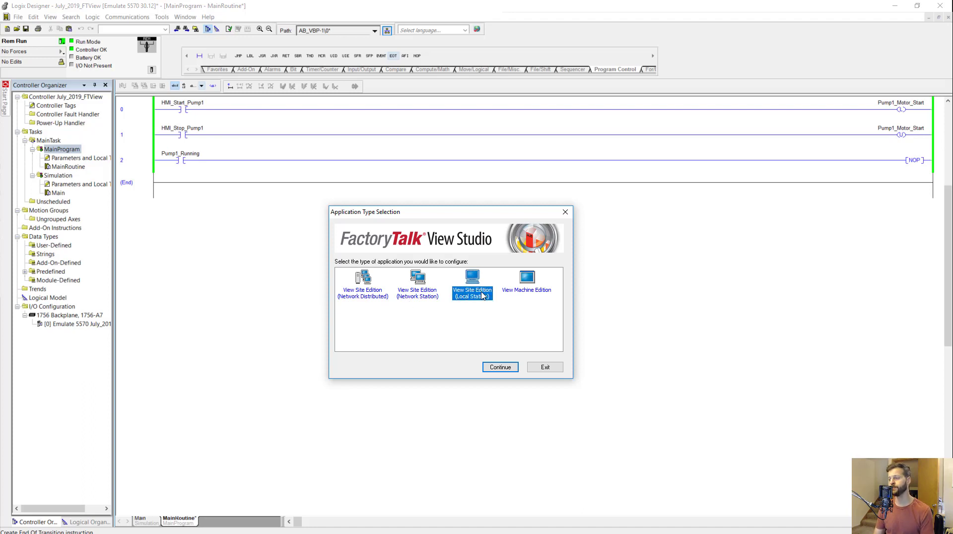
left_click(350, 294)
left_click(404, 298)
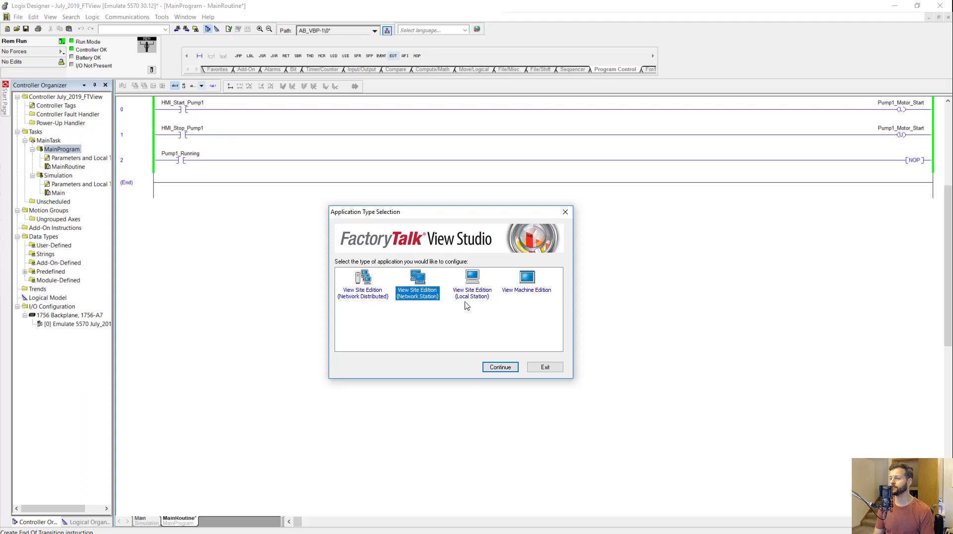
left_click(378, 297)
left_click(475, 295)
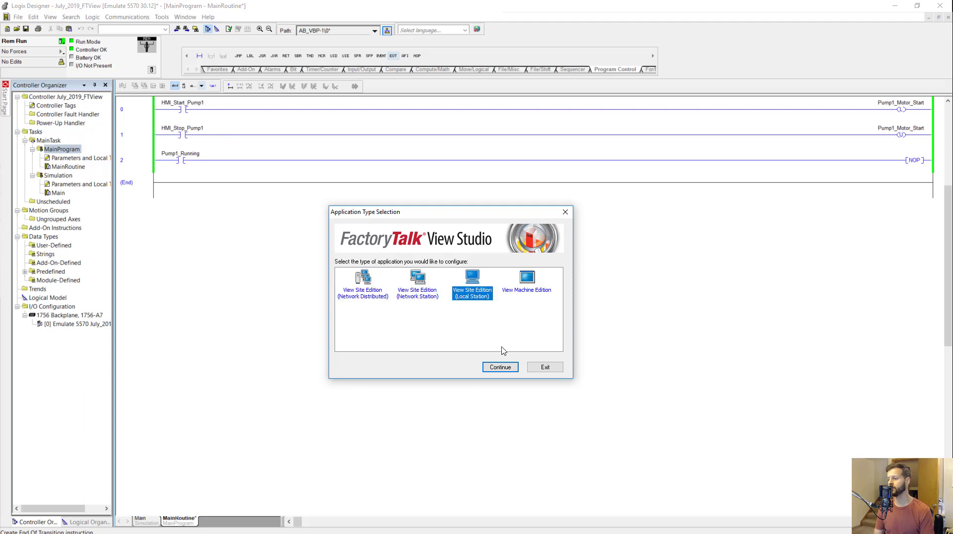
left_click(538, 289)
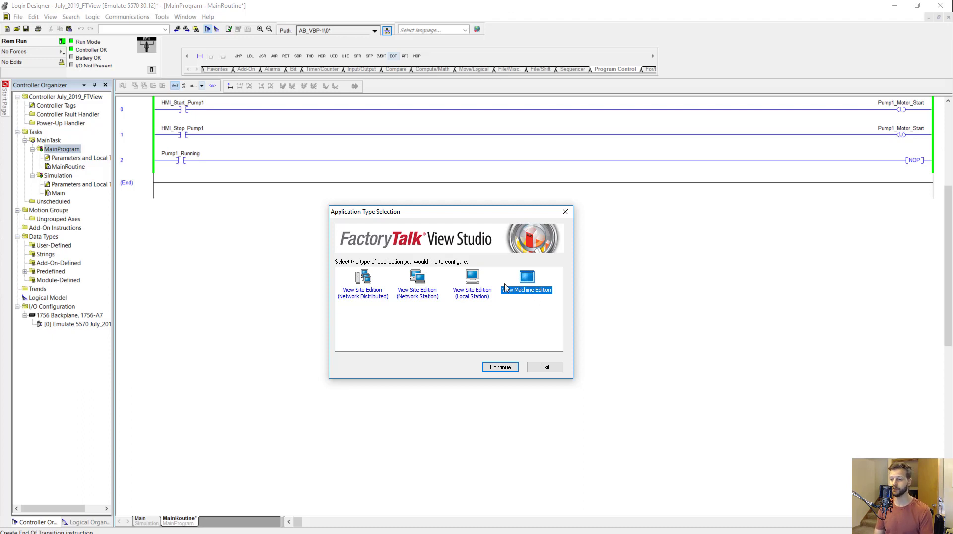
left_click(484, 288)
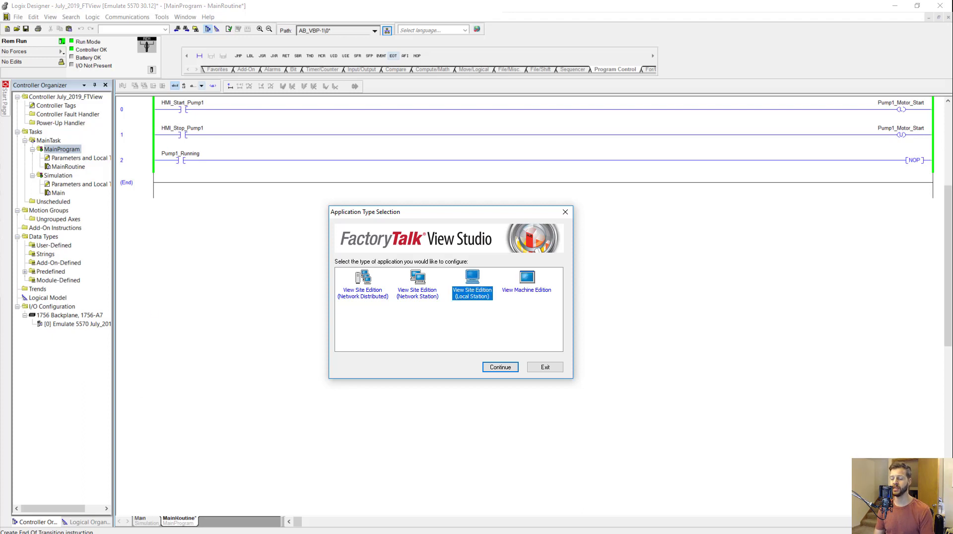
left_click(500, 367)
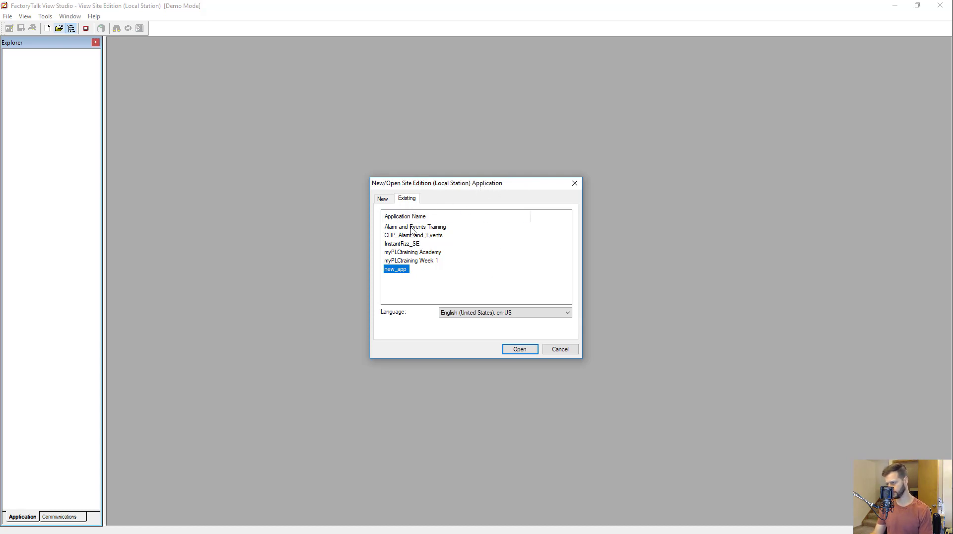
Create a new local station application named Confident_HMI_Designer, keeping English (United States) as its language
left_click(382, 199)
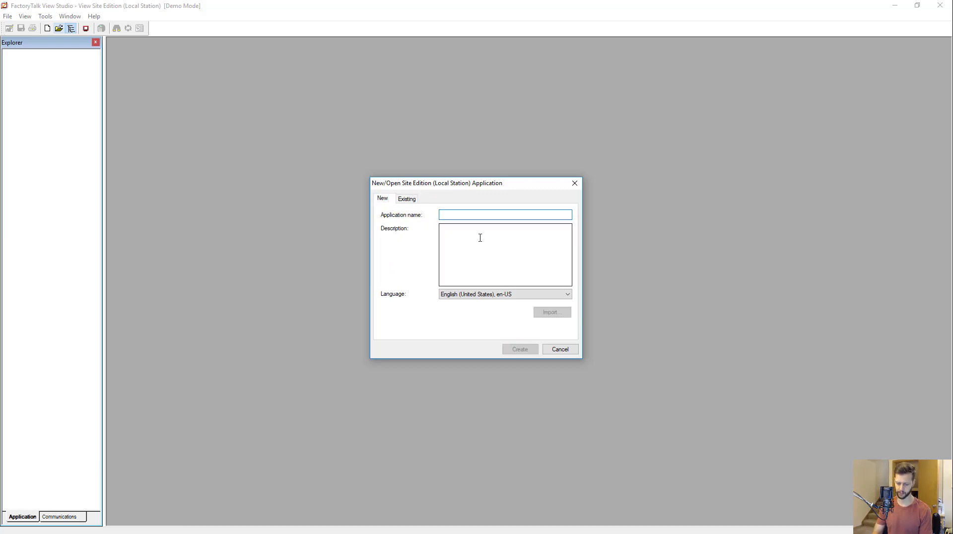
type("Confidenbt")
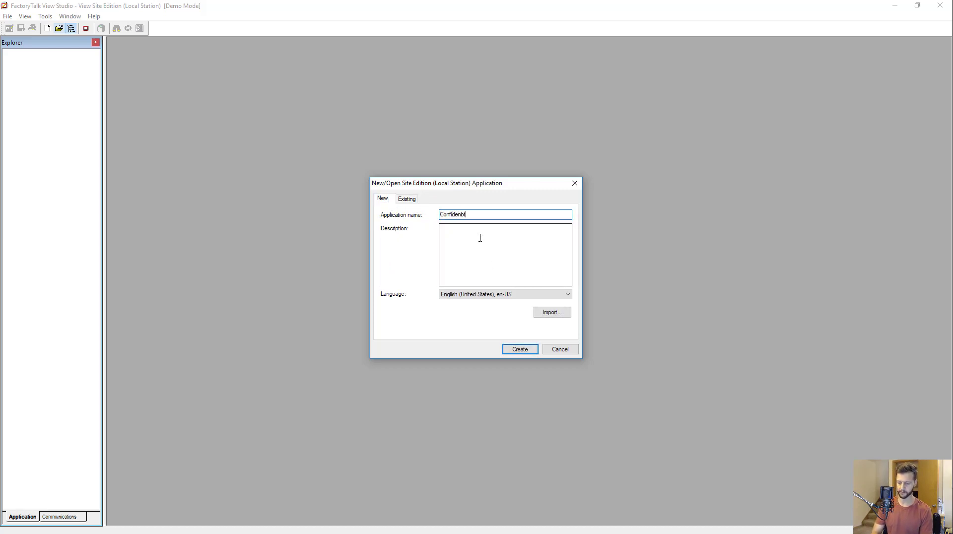
key("BackSpace")
type("t_HM")
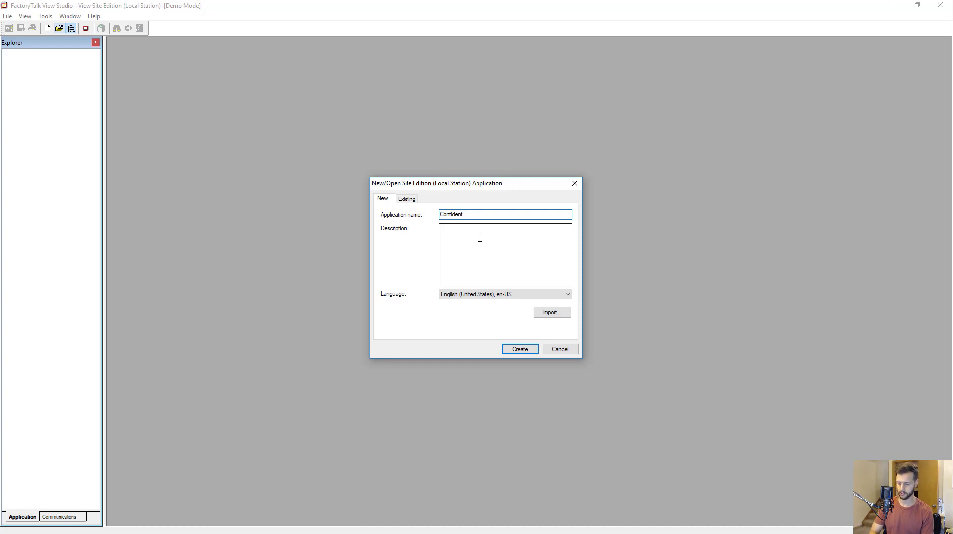
type("I_Designer")
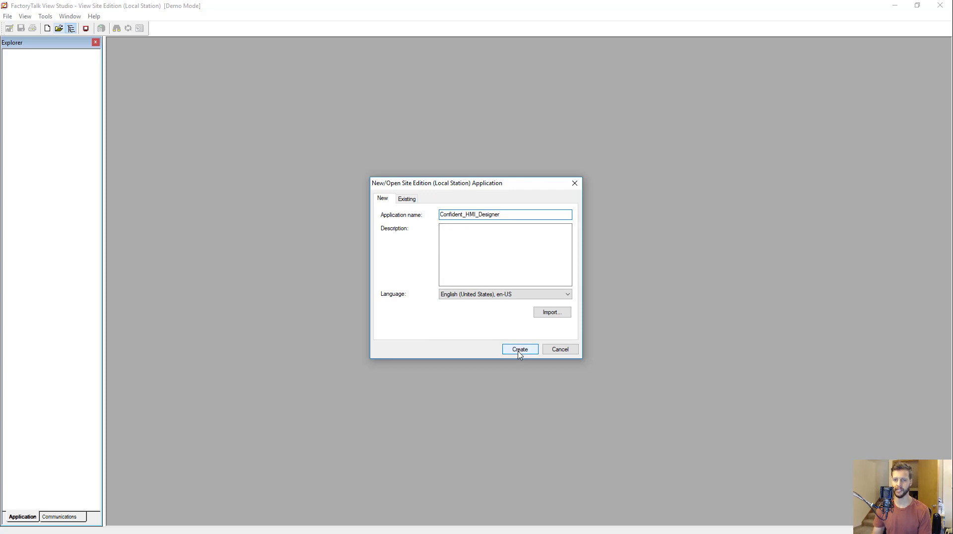
left_click(519, 350)
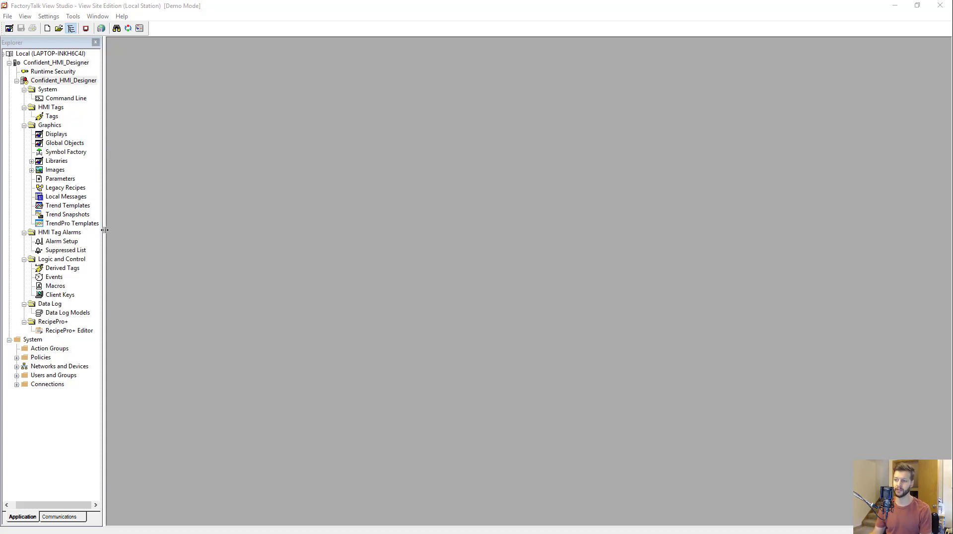
Widen the Explorer pane and look over the Displays and Global Objects entries in the Graphics folder
left_click_drag(104, 231, 122, 230)
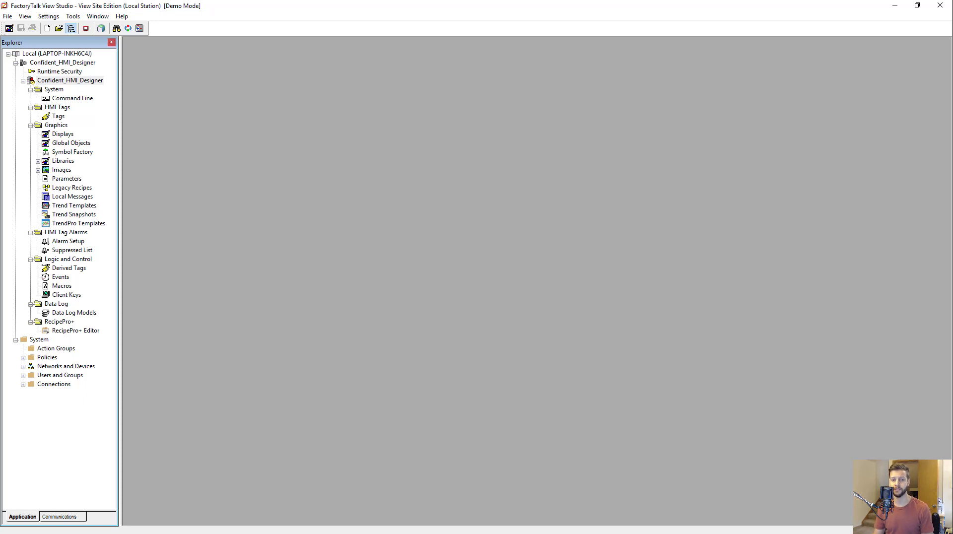
left_click(55, 127)
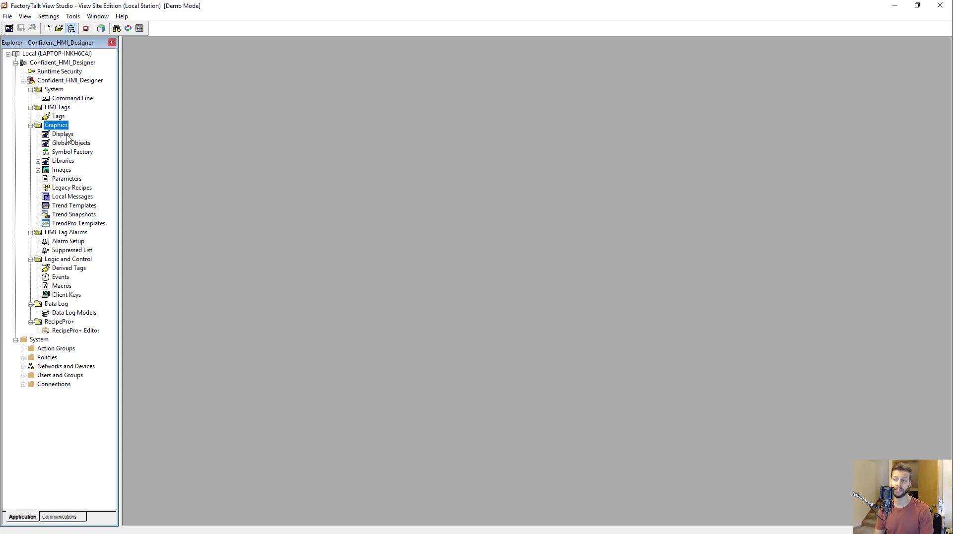
left_click(68, 136)
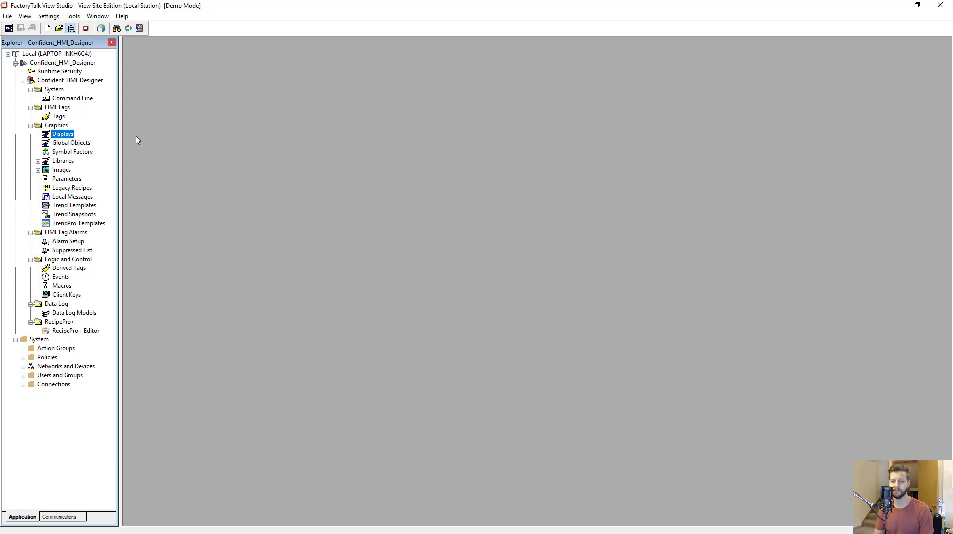
left_click(87, 144)
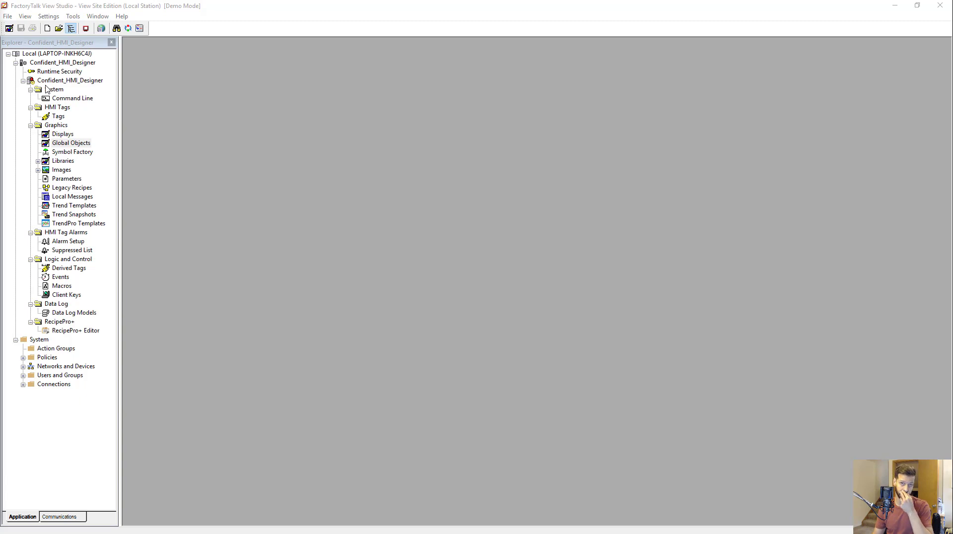
Add a Rockwell Automation Device Server (FactoryTalk Linx) to the Confident_HMI_Designer application, keeping the default name FactoryTalk Linx
right_click(45, 82)
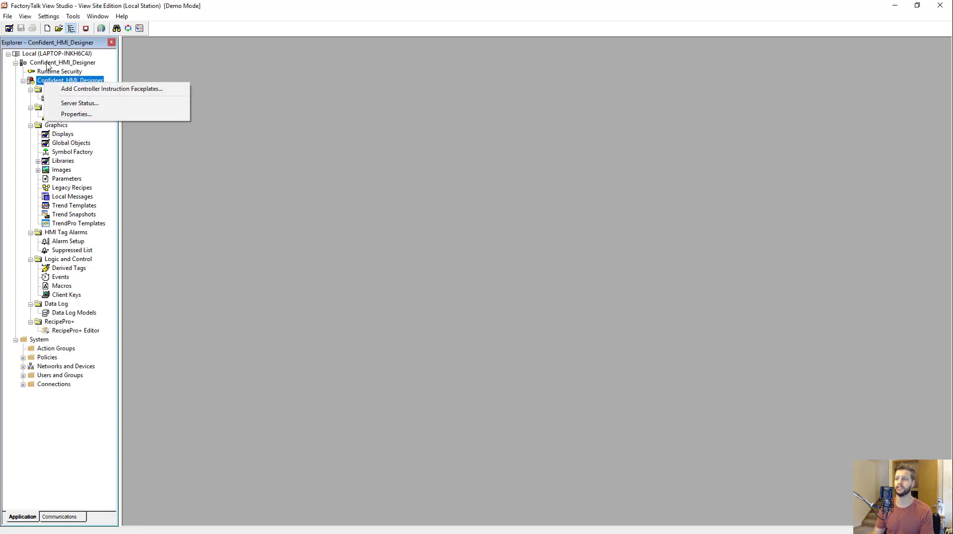
left_click(47, 64)
left_click(47, 64)
double_click(44, 65)
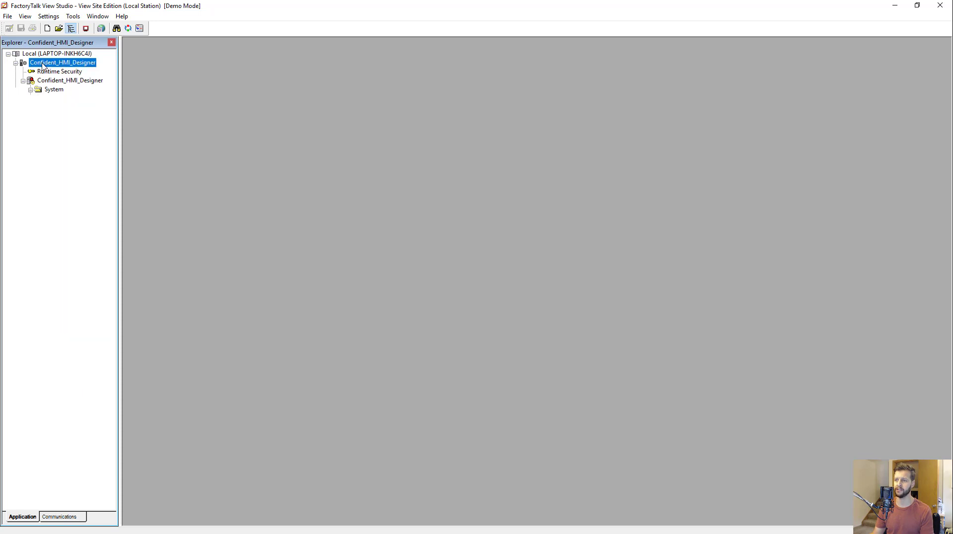
double_click(43, 65)
right_click(43, 65)
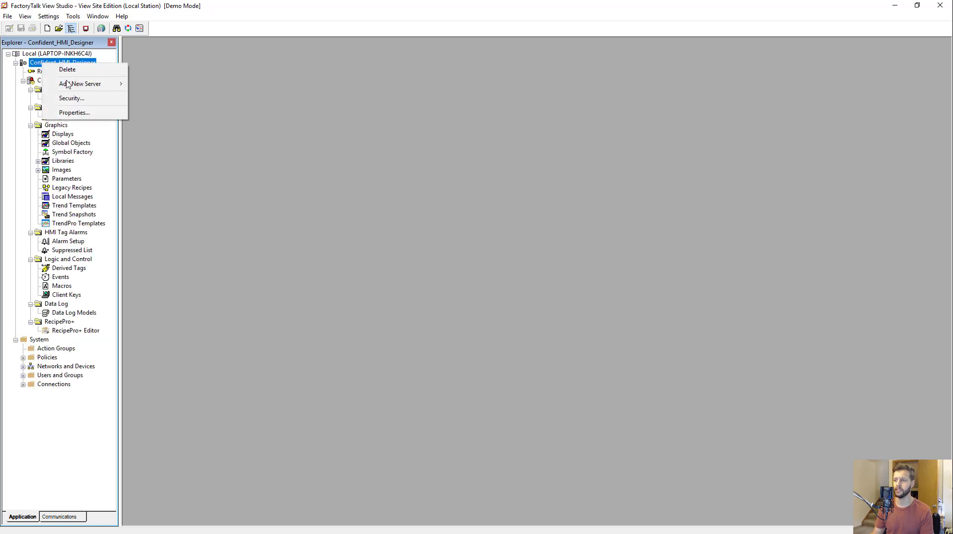
mouse_move(88, 88)
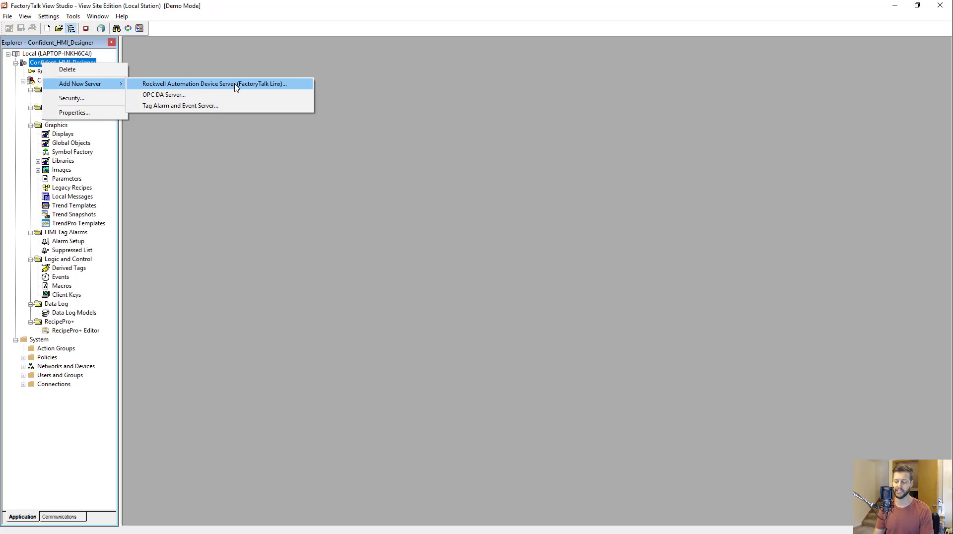
left_click(235, 84)
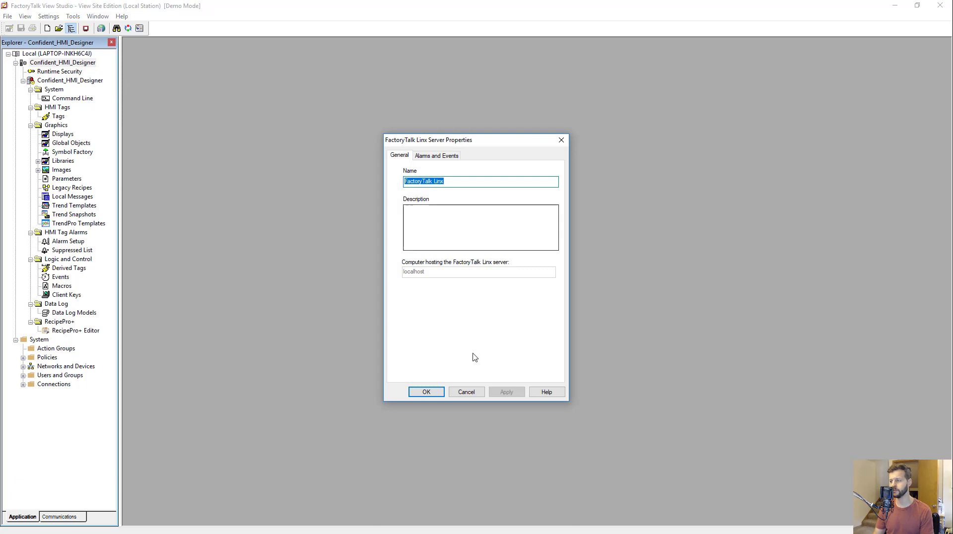
left_click(433, 394)
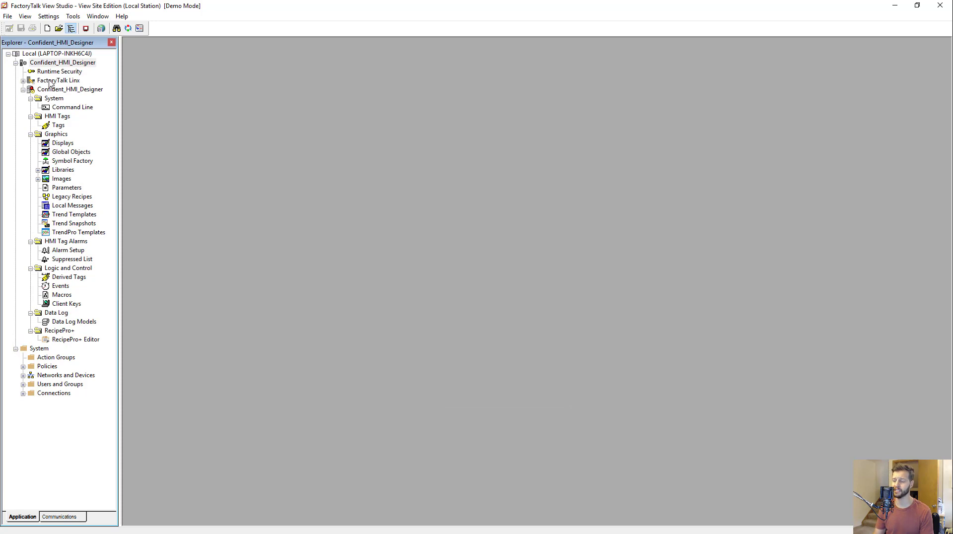
Expand the FactoryTalk Linx server, widen the Explorer pane slightly and open Communication Setup
left_click(51, 81)
left_click(24, 81)
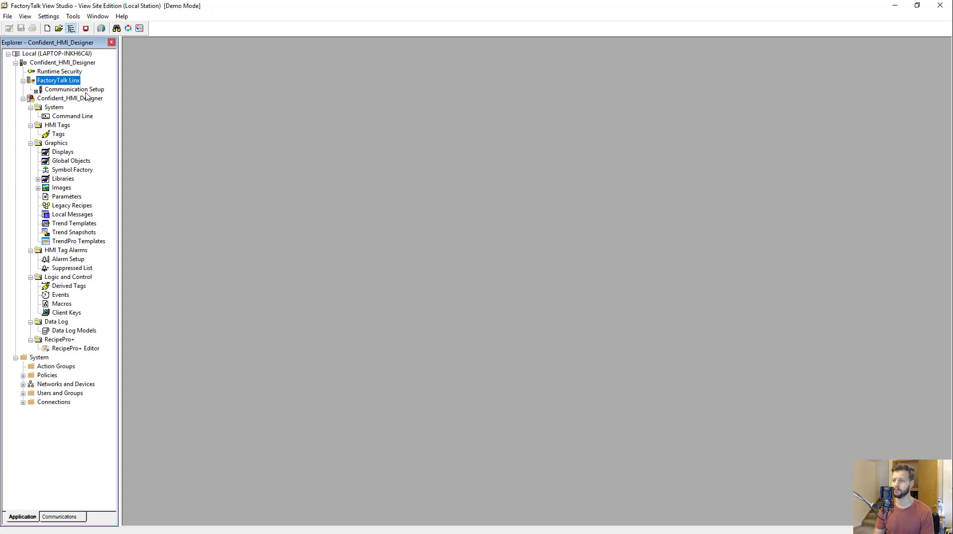
left_click_drag(120, 103, 131, 103)
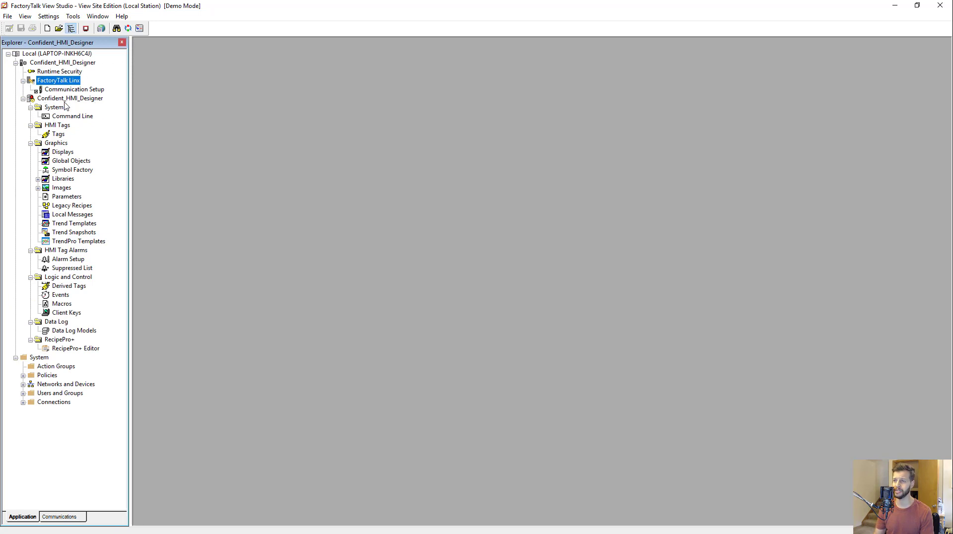
left_click(66, 90)
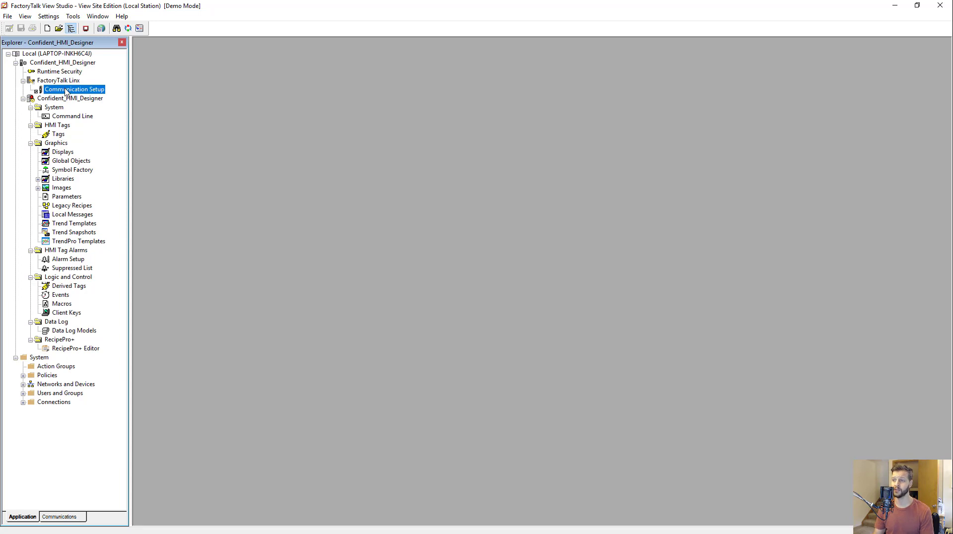
double_click(66, 90)
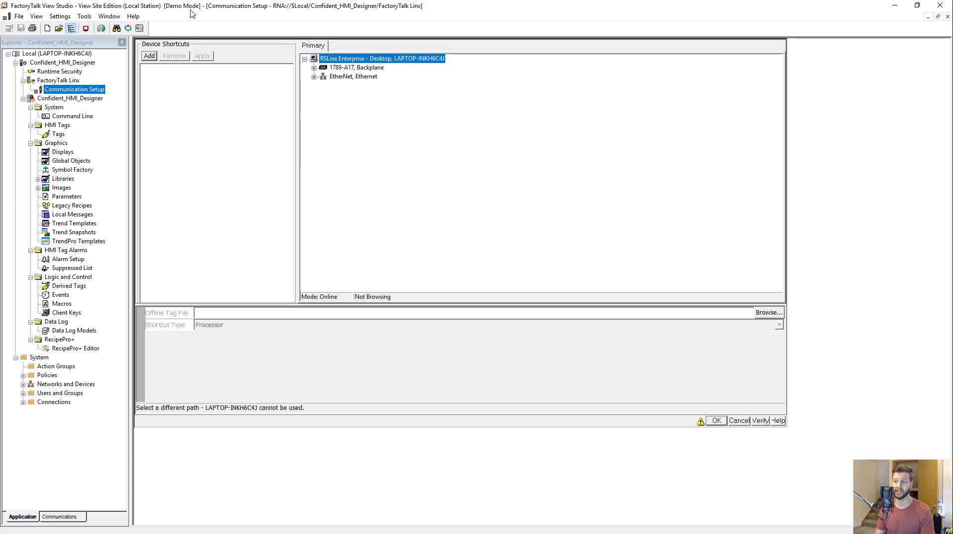
right_click(71, 155)
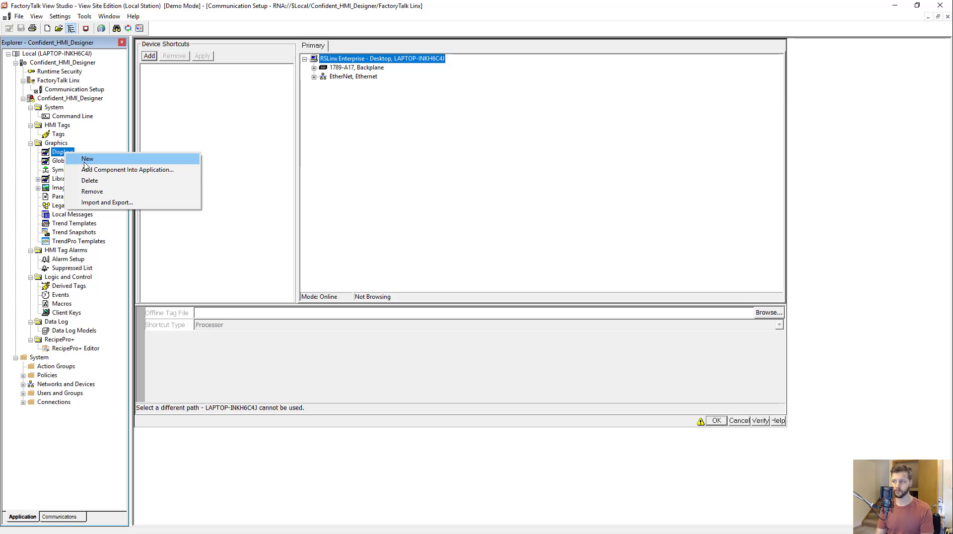
left_click(194, 129)
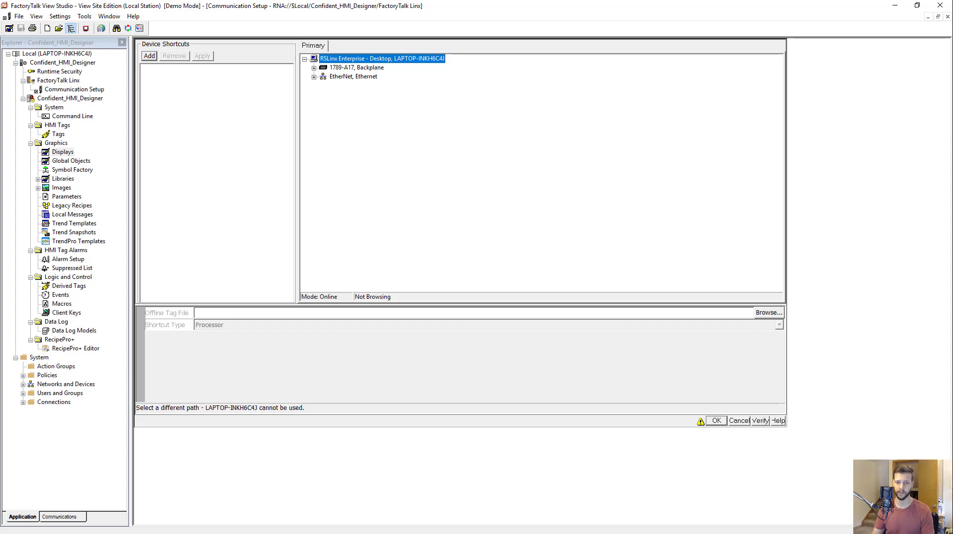
Examine the 1789-A17 Backplane and Ethernet entries under RSLinx Enterprise as possible communication paths
left_click(351, 70)
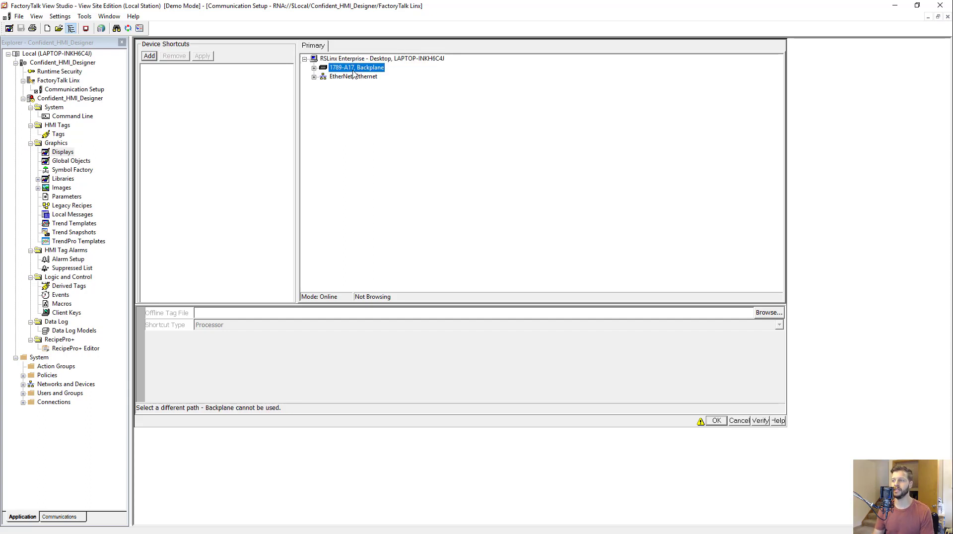
left_click(350, 77)
left_click(345, 69)
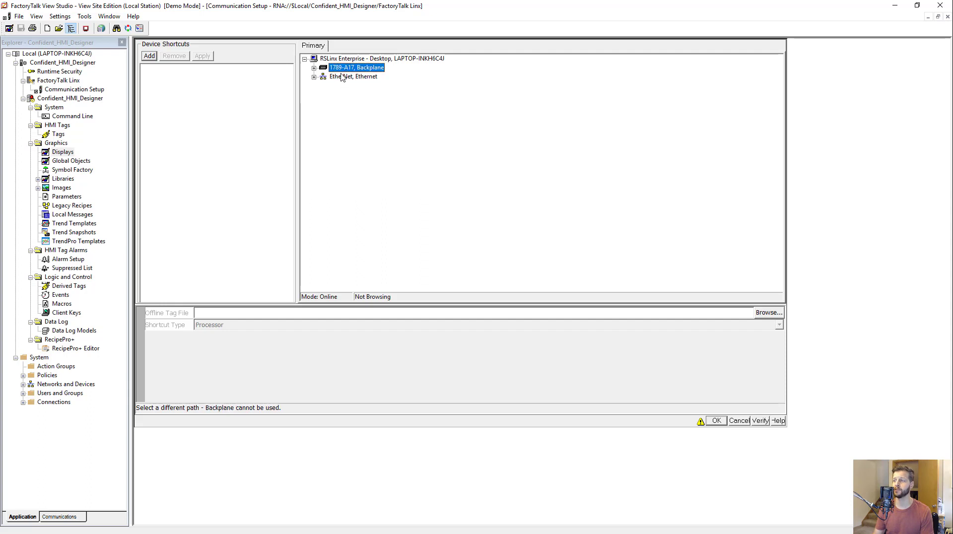
left_click(345, 74)
left_click(345, 69)
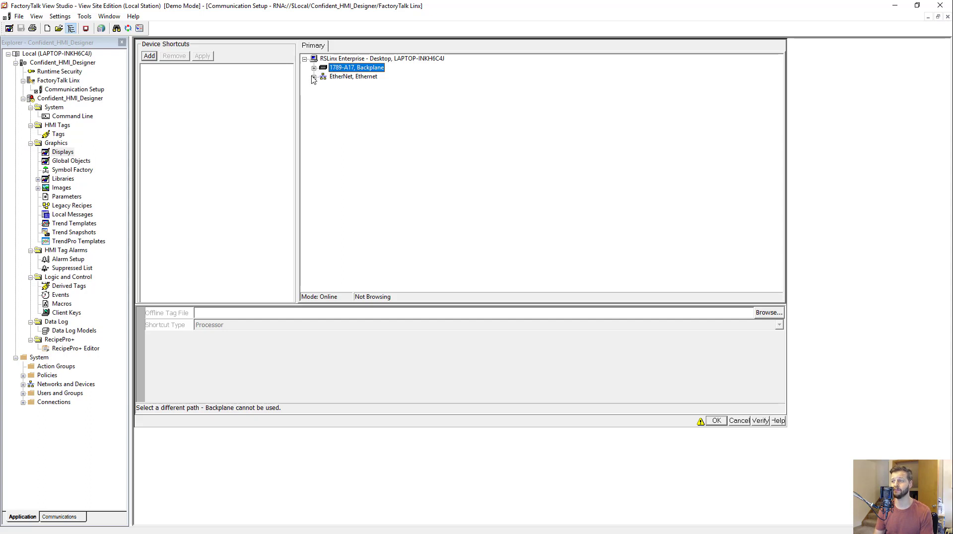
left_click(336, 79)
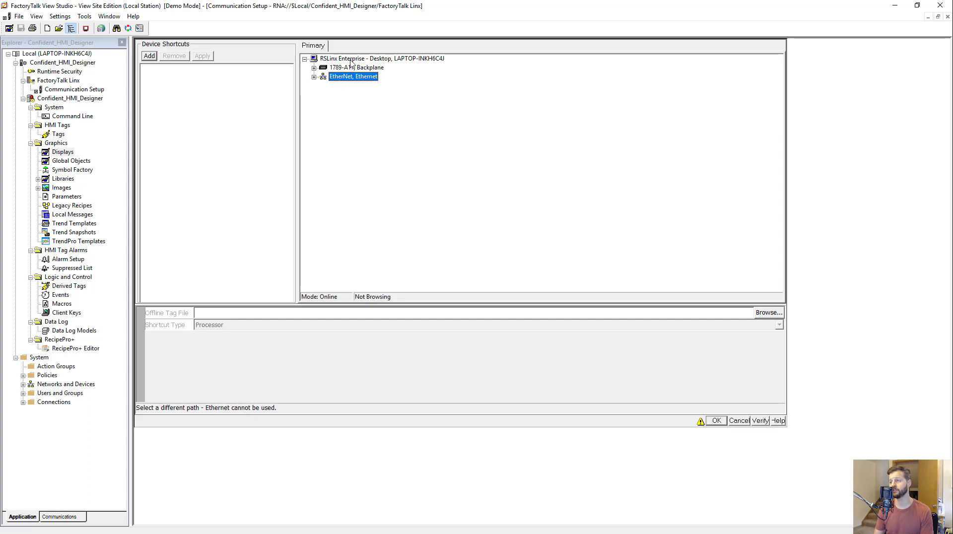
Review the driver types available for RSLinx Enterprise, such as Ethernet, ControlNet and DeviceNet, and leave without adding one
left_click(351, 60)
right_click(351, 60)
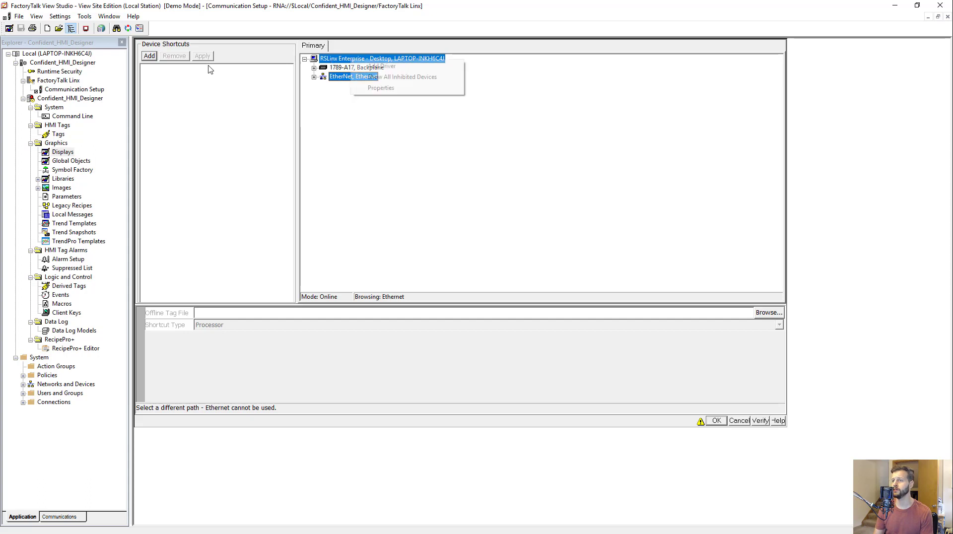
left_click(398, 71)
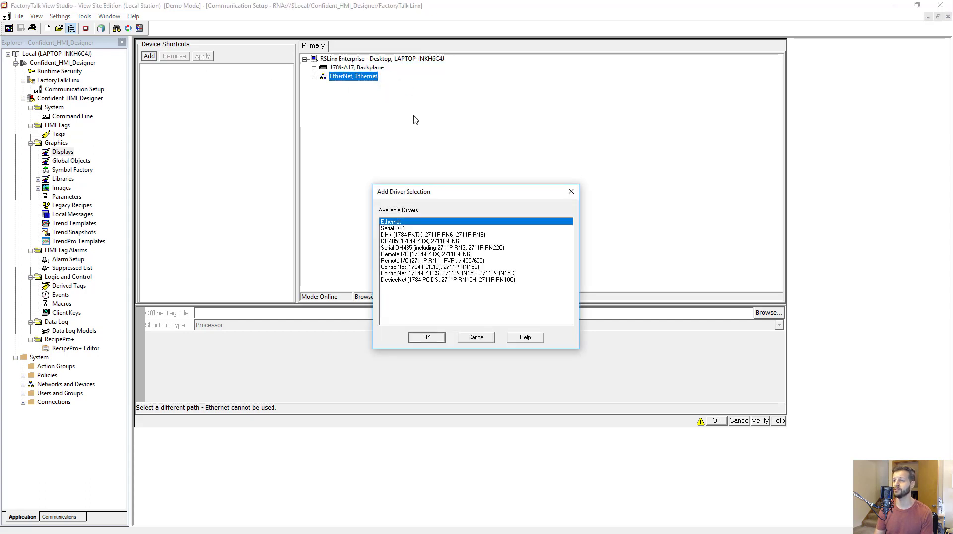
left_click(414, 242)
left_click(413, 268)
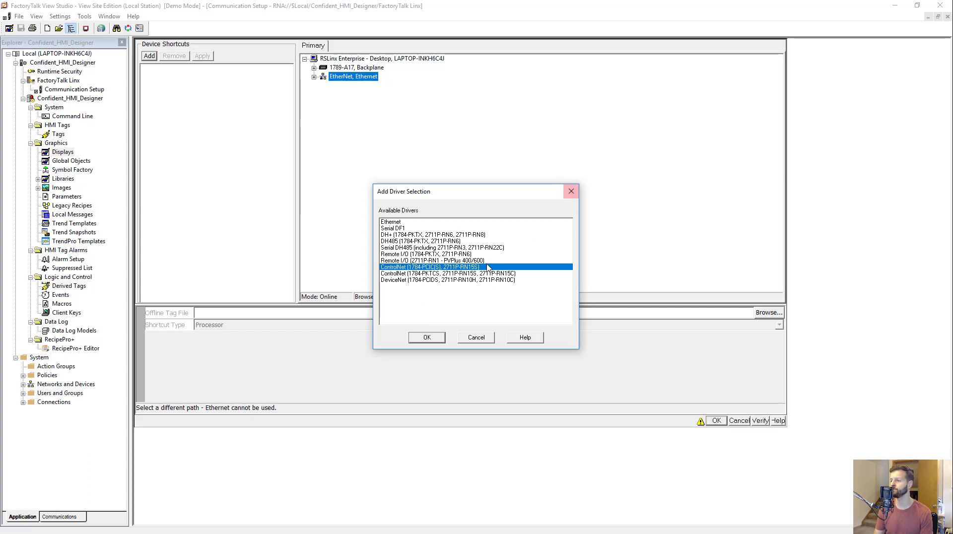
left_click(420, 280)
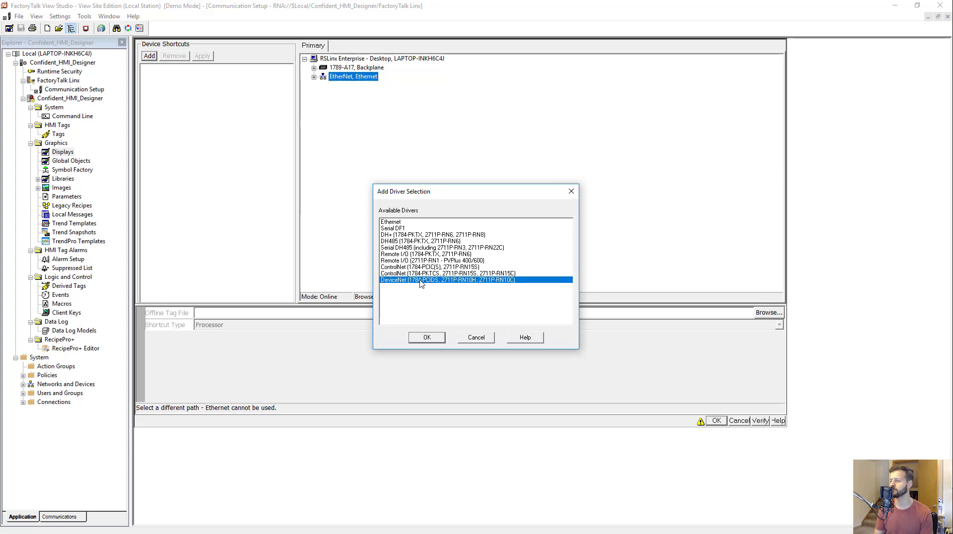
left_click(407, 229)
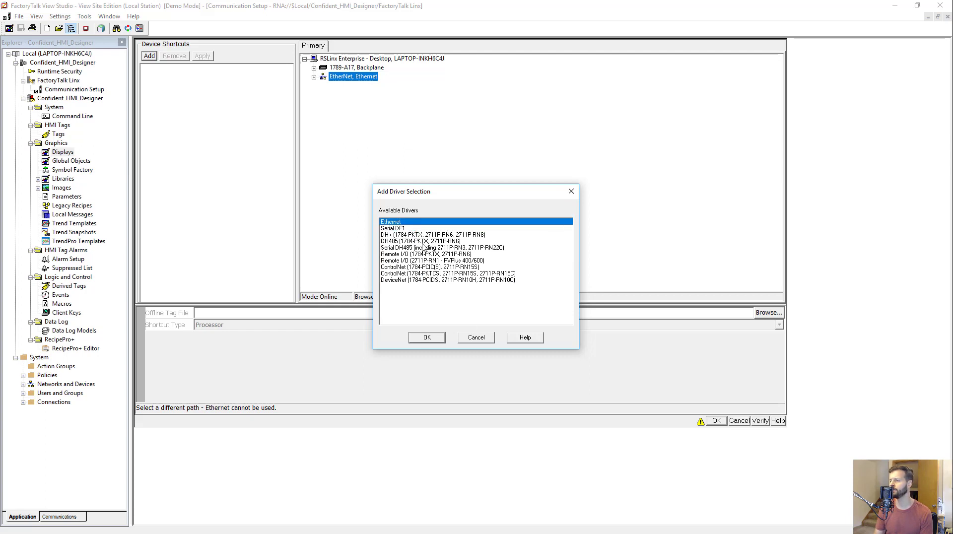
left_click(424, 254)
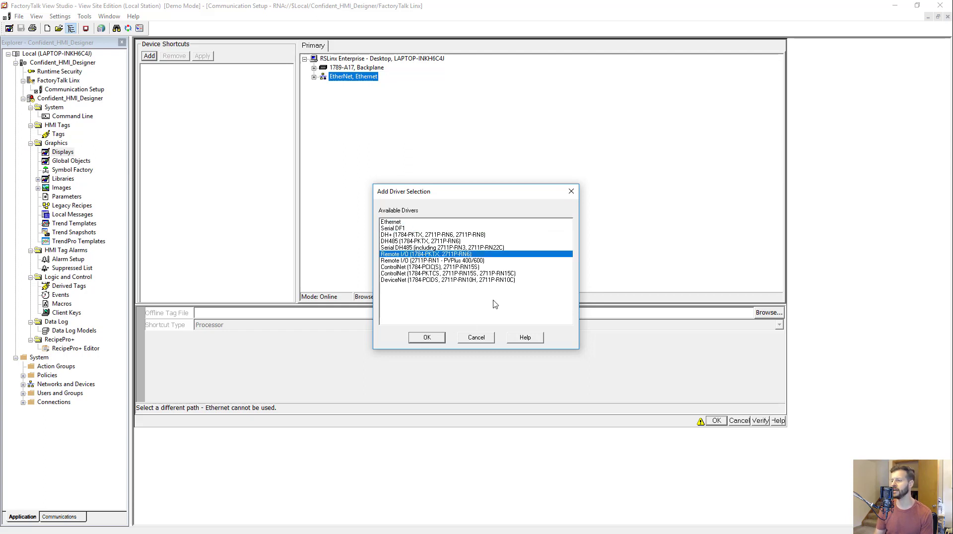
left_click(476, 337)
Check the Auto Configure and Slot settings in the 1789-A17 Backplane's properties, leaving them as they are
left_click(341, 69)
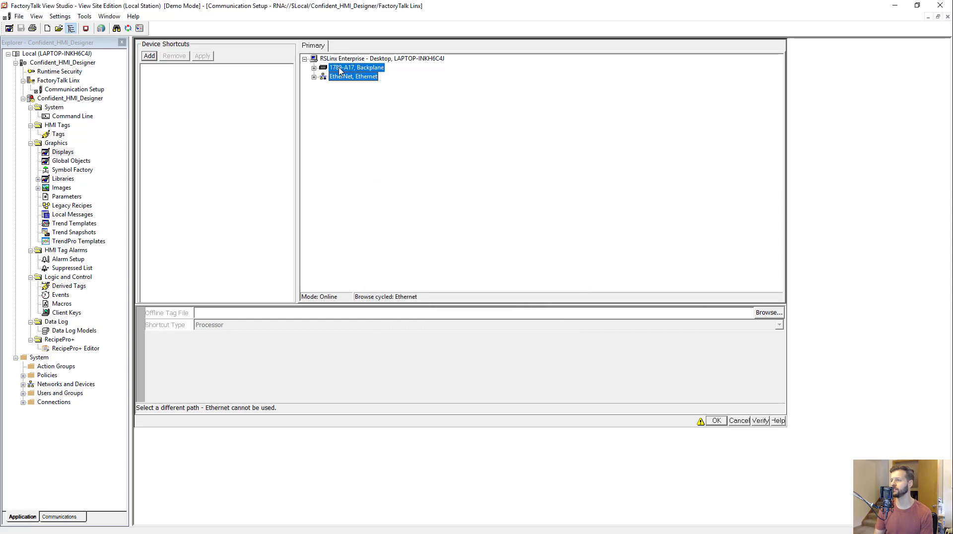
right_click(341, 70)
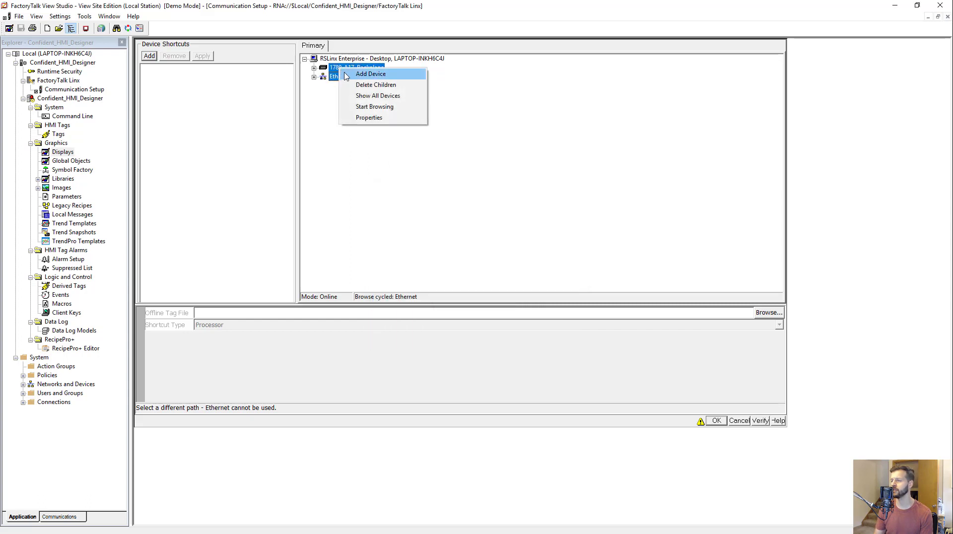
left_click(330, 132)
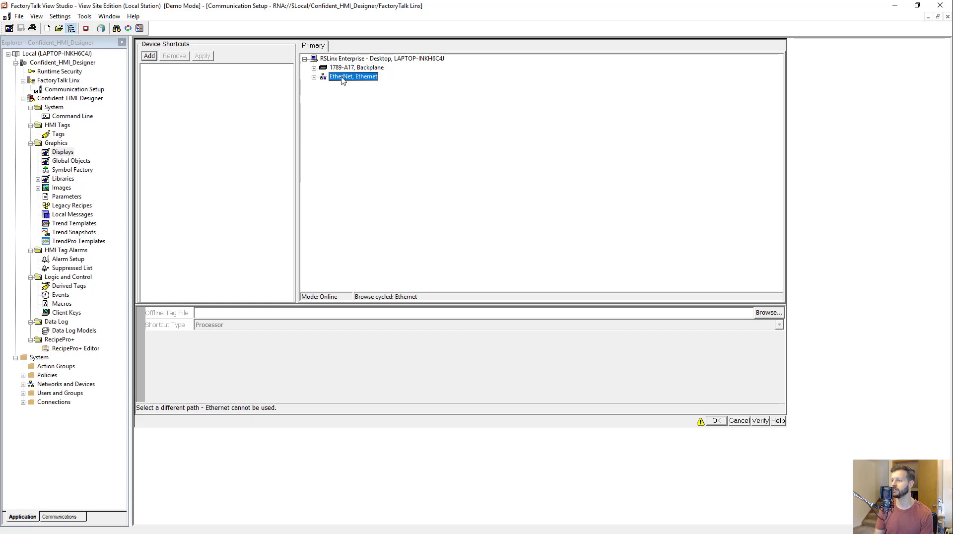
left_click(343, 69)
right_click(343, 71)
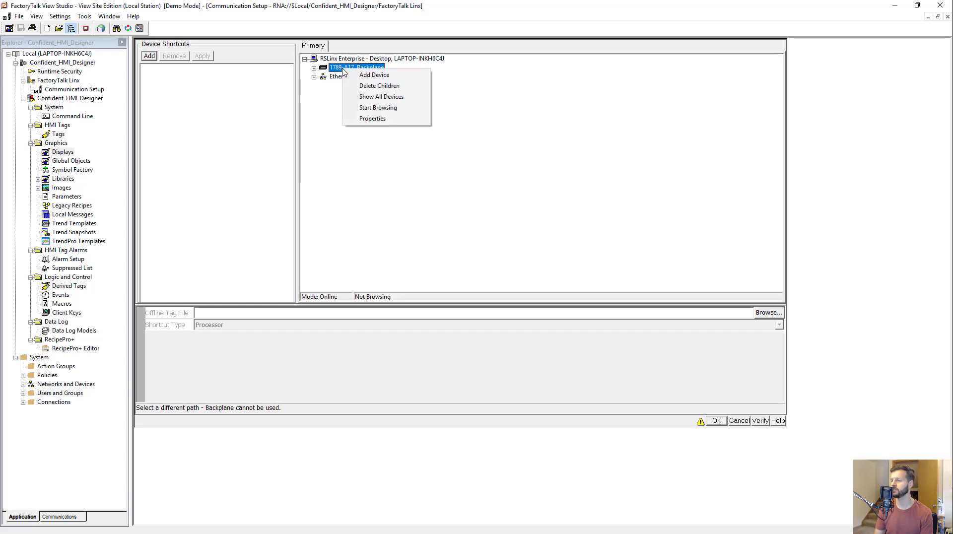
left_click(382, 119)
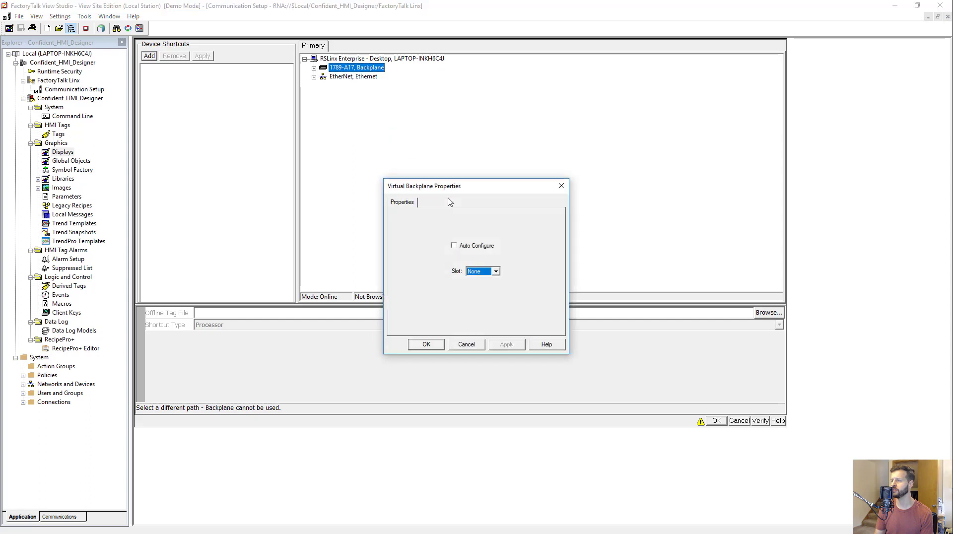
left_click(475, 347)
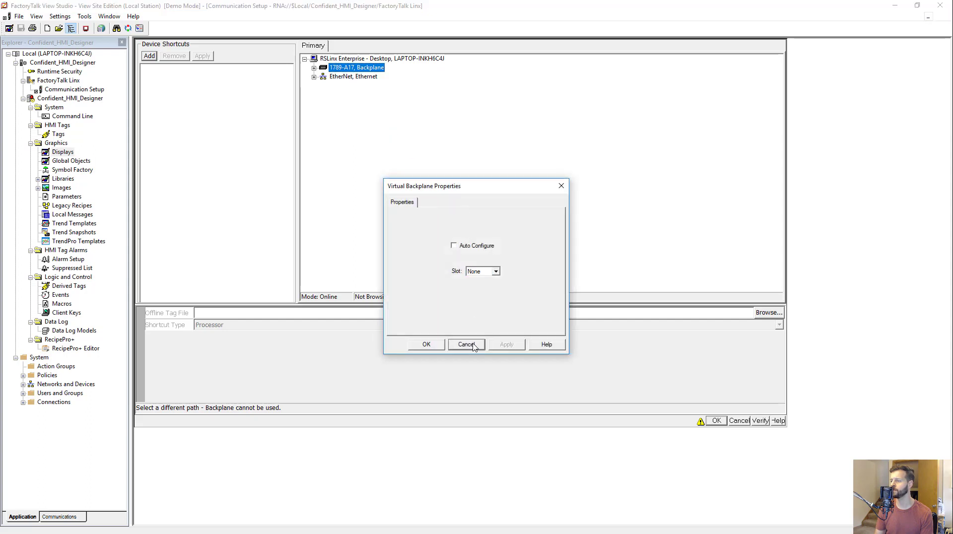
Expand the 1789-A17 Backplane and select the Studio 5000 Logix Emulate controller in slot 0
right_click(360, 71)
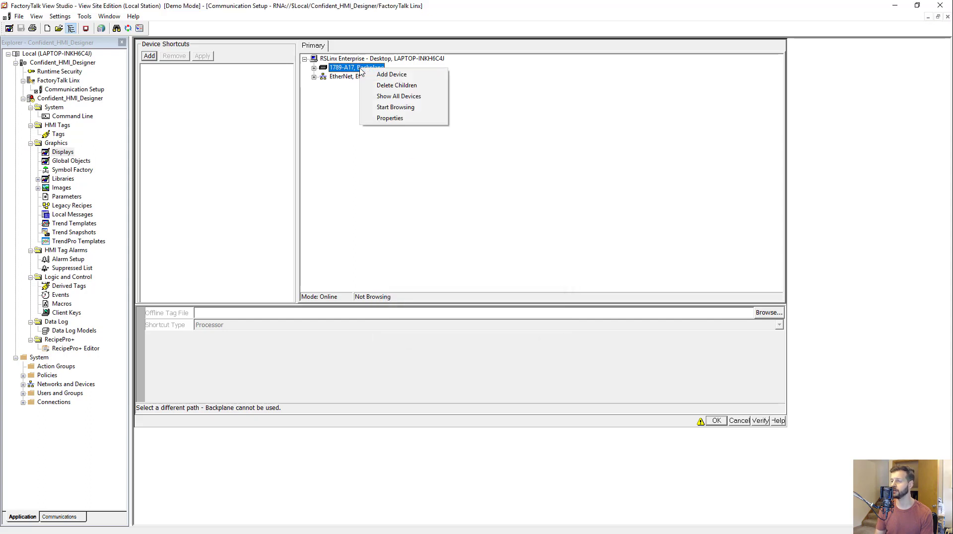
left_click(354, 94)
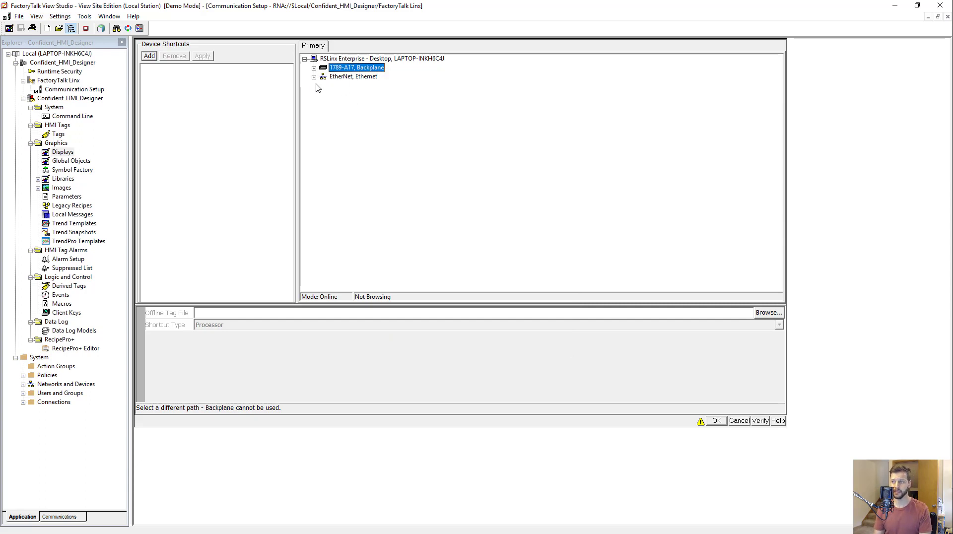
left_click(314, 68)
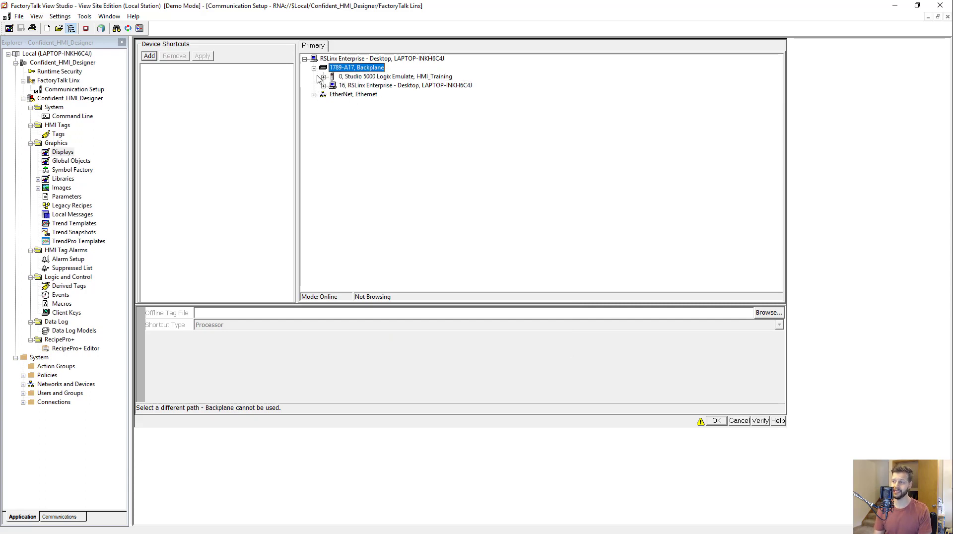
left_click(381, 79)
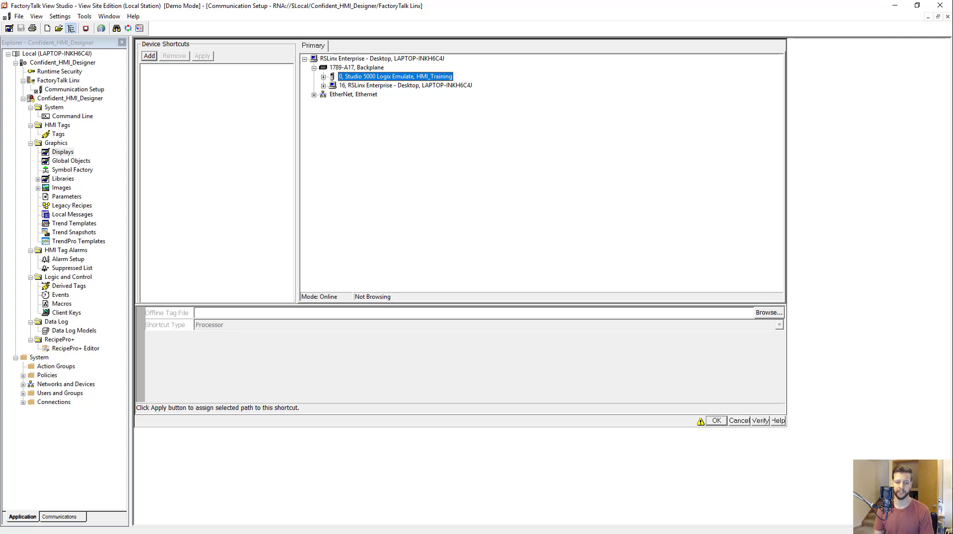
Switch to Studio 5000 Logix Emulate and check the controller name in the slot 0 module's properties
left_click(75, 533)
left_click_drag(204, 314, 318, 232)
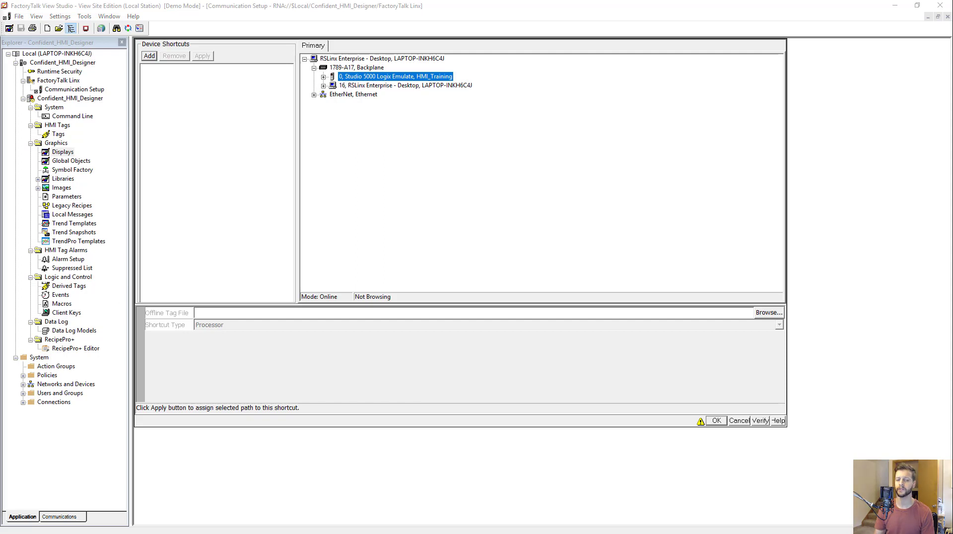
key("alt+Tab")
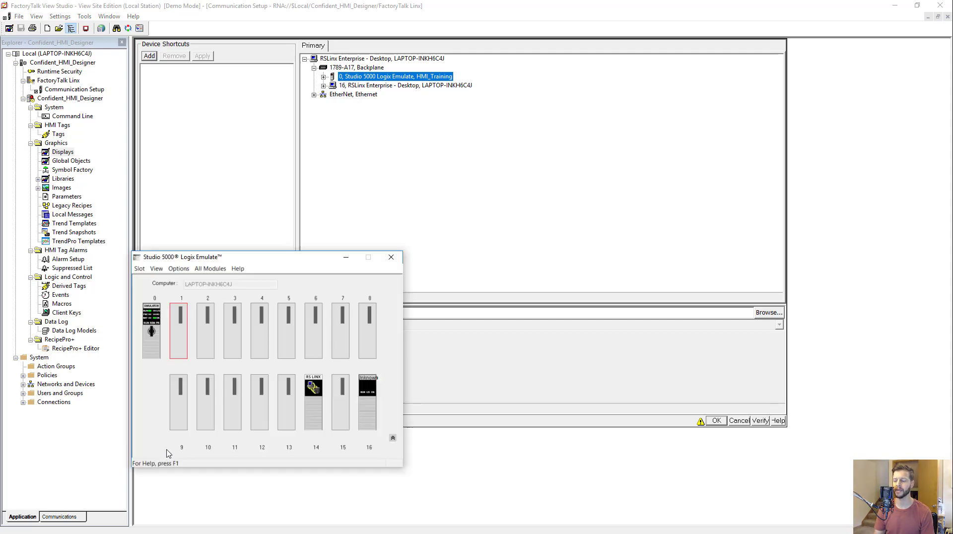
left_click(154, 319)
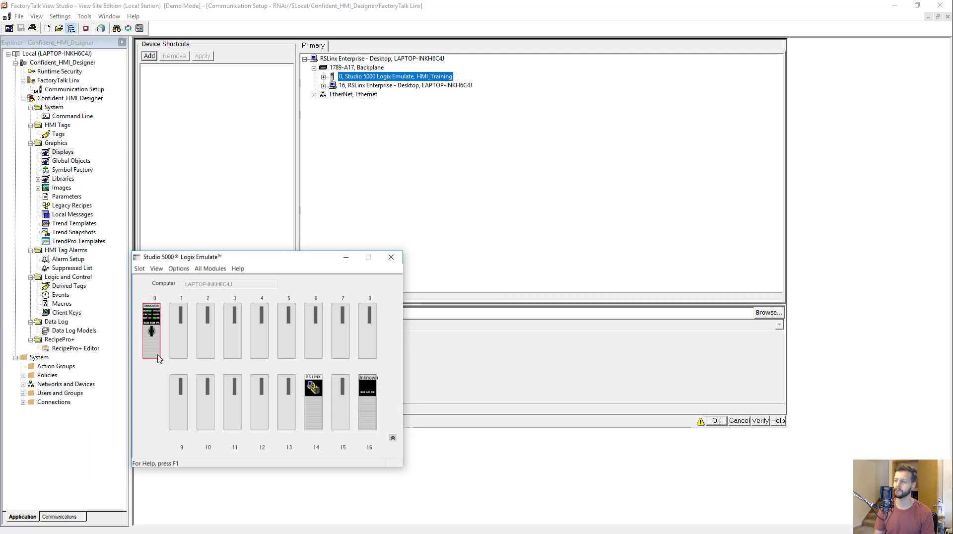
right_click(155, 315)
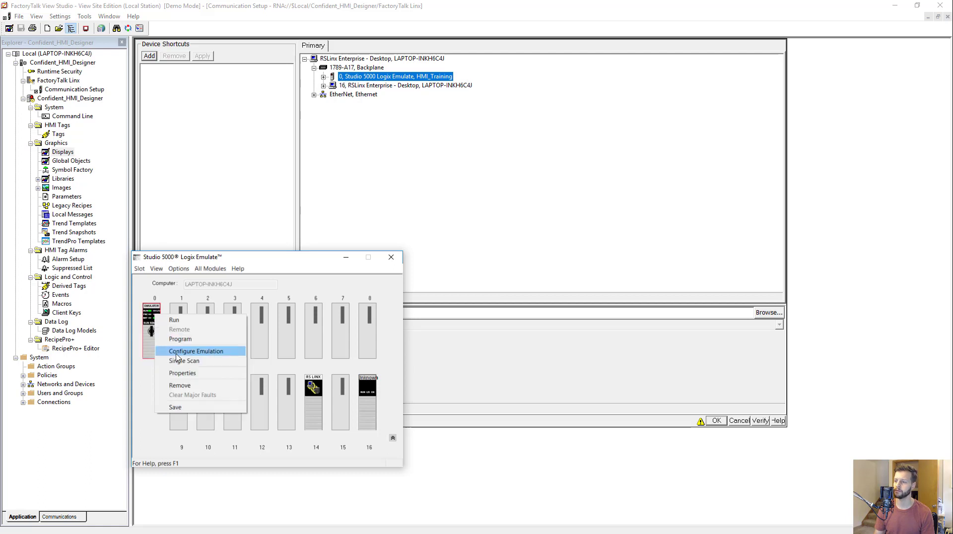
left_click(186, 376)
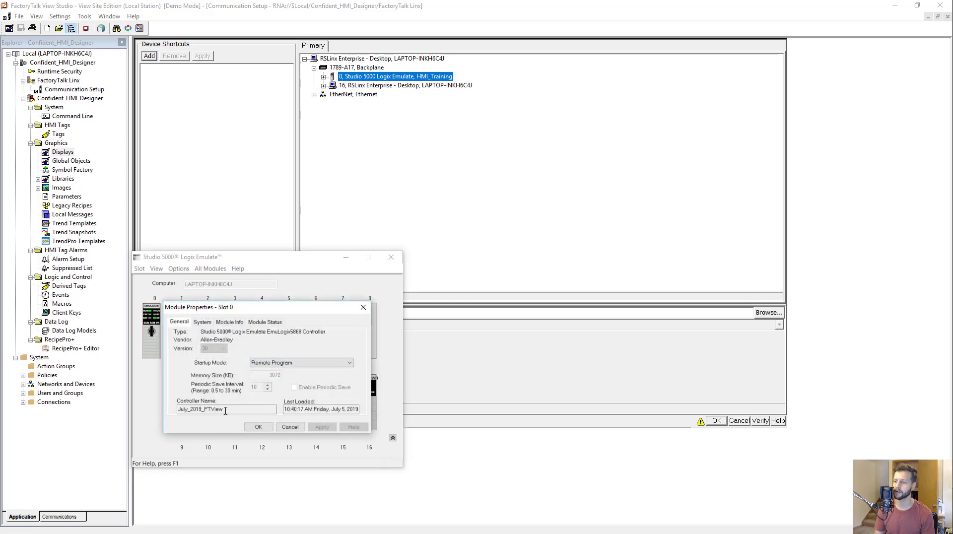
left_click_drag(225, 410, 162, 402)
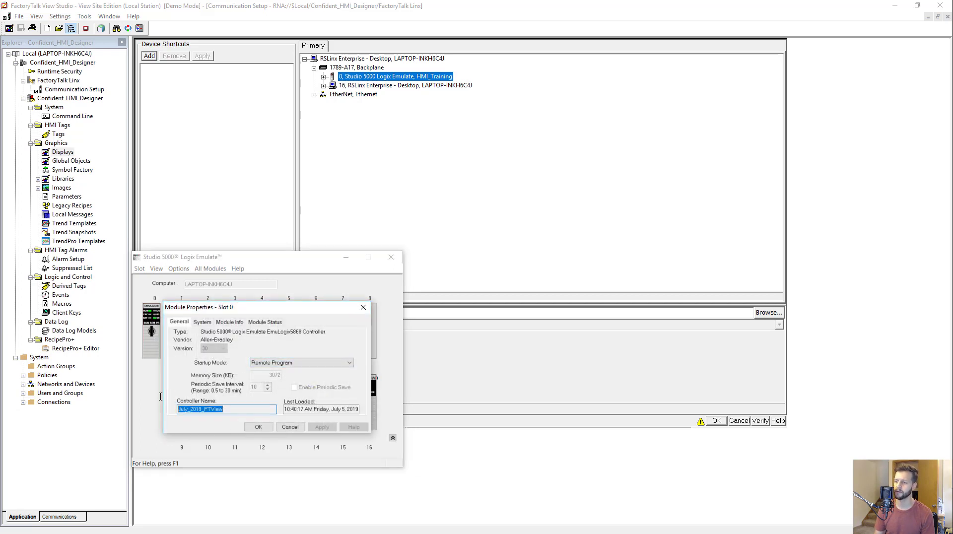
left_click(258, 426)
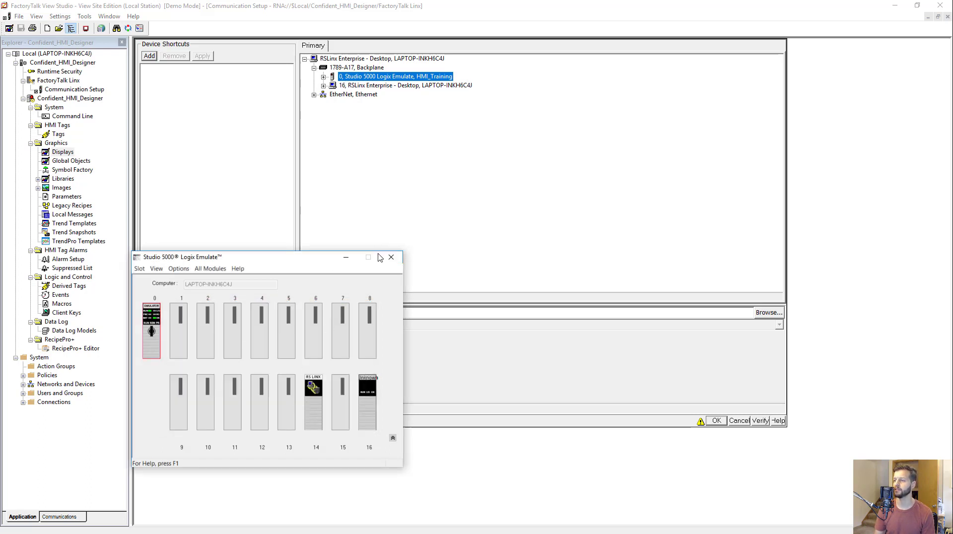
Minimize Logix Emulate, return to FactoryTalk View Studio and refresh the slot 0 controller to upload its project name
left_click(369, 112)
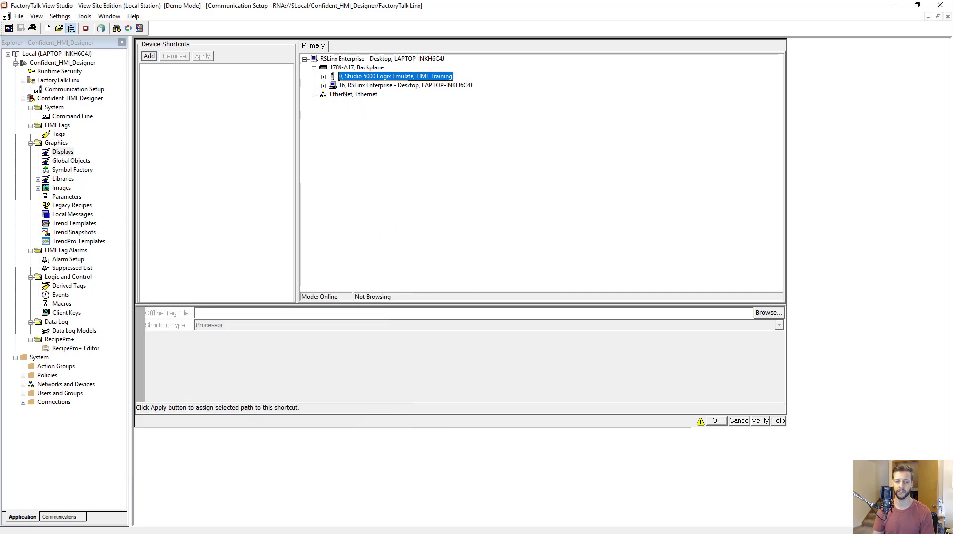
key("alt+Tab")
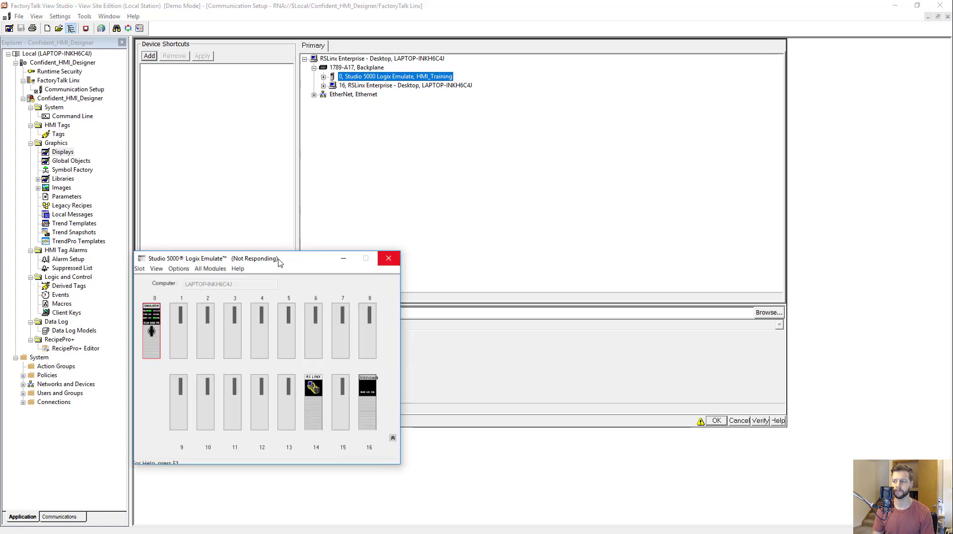
left_click(343, 258)
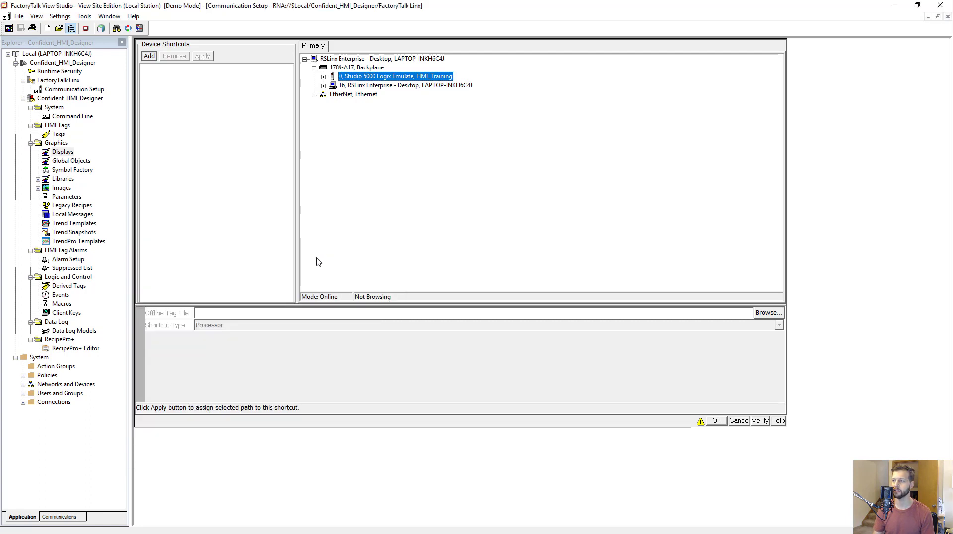
right_click(400, 80)
left_click(435, 117)
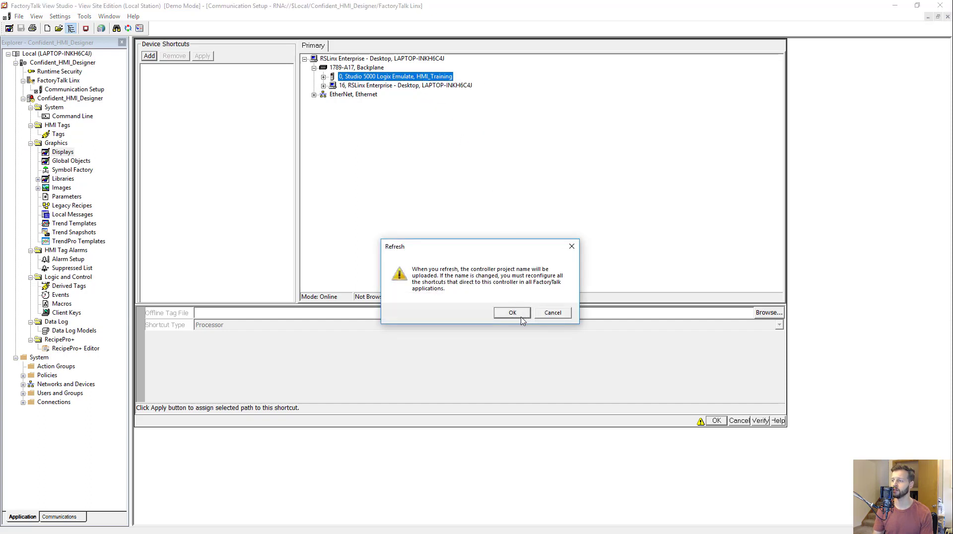
left_click(520, 317)
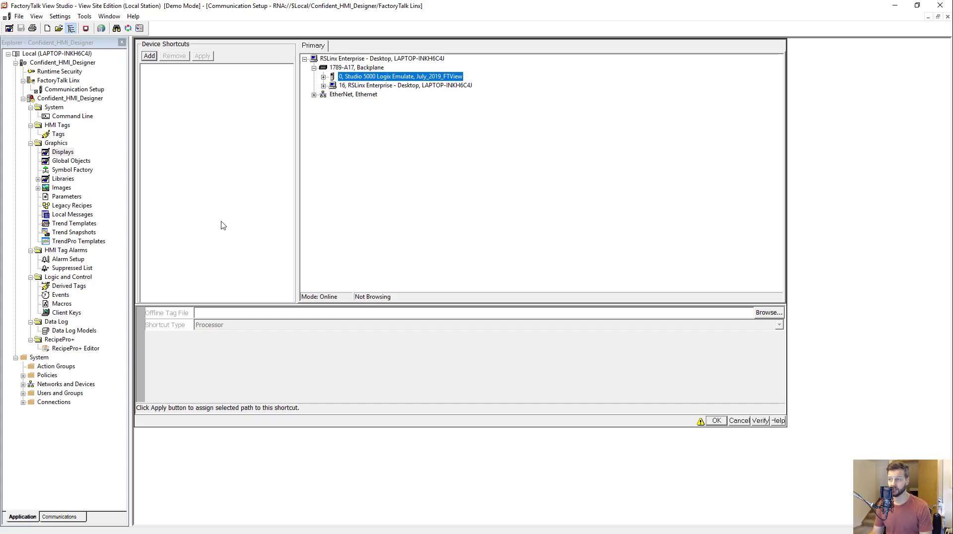
Add a device shortcut named FTView_Controller
left_click(149, 56)
left_click(184, 70)
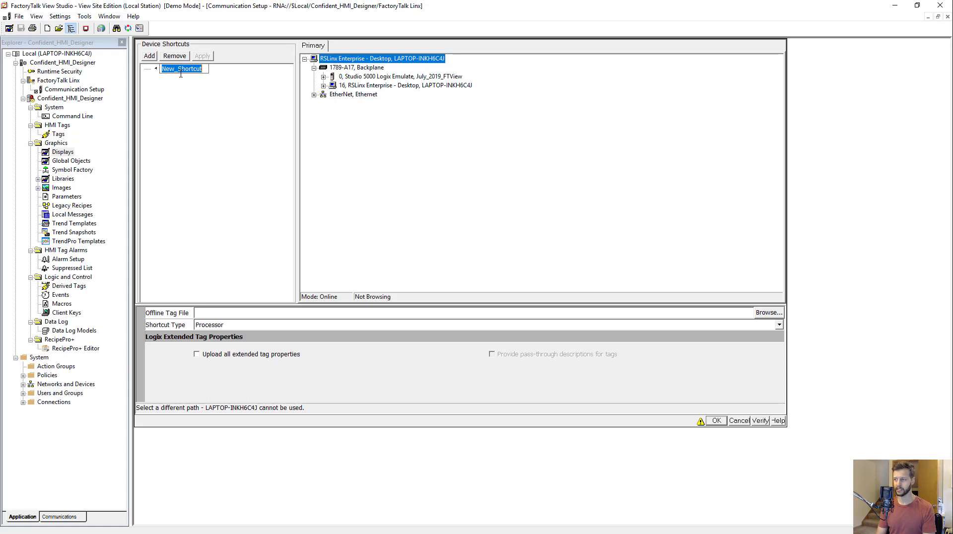
type("FTVi")
type("ew_Controller")
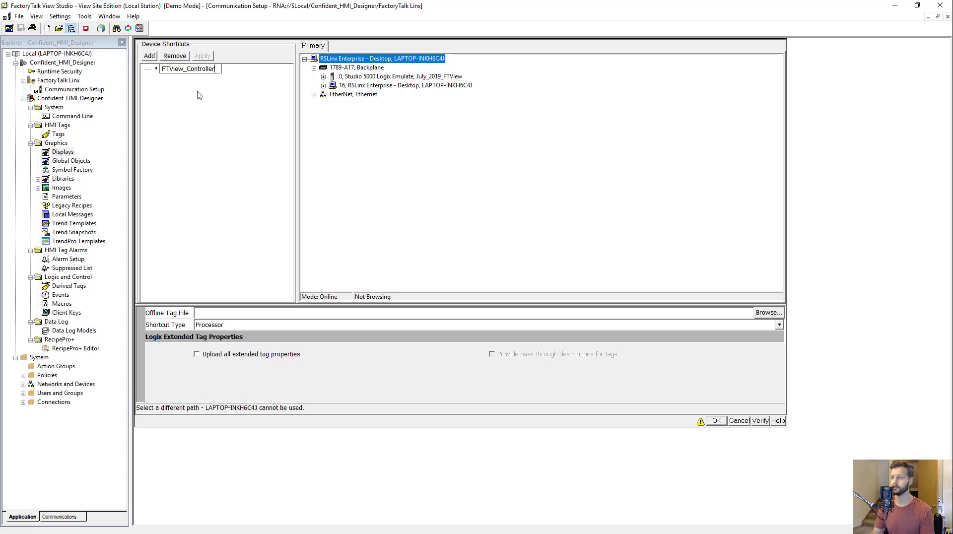
key("Return")
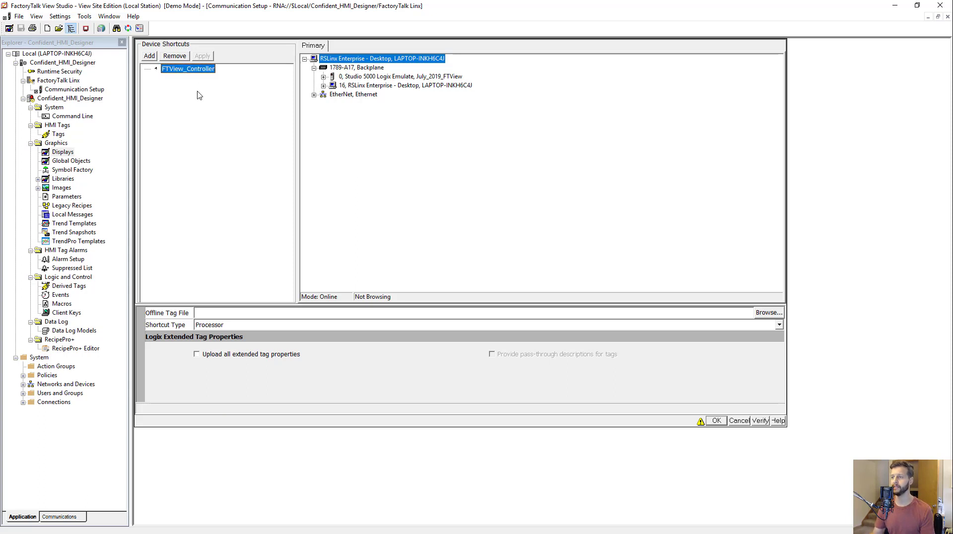
Assign the FTView_Controller shortcut to the slot 0 July_2019_FTView controller and save the new primary path
left_click(356, 77)
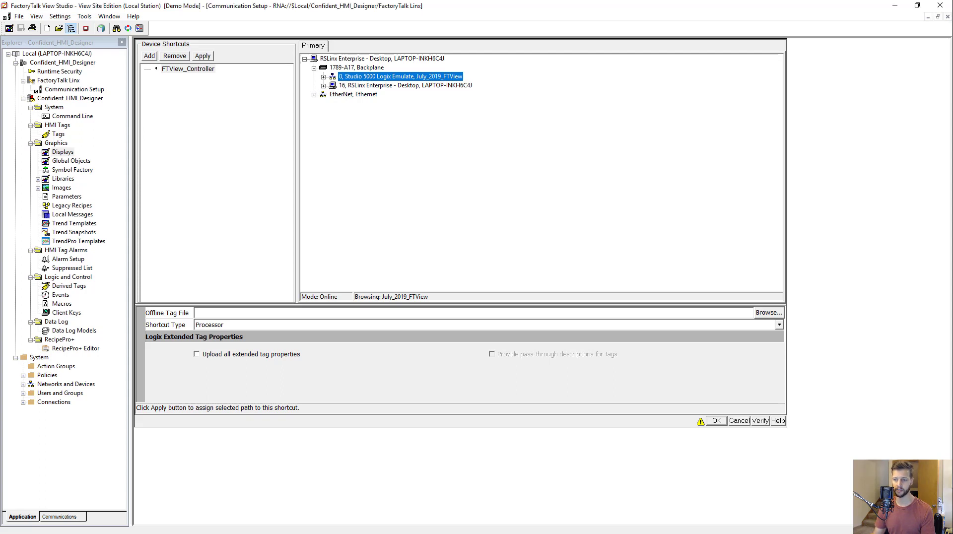
left_click(202, 56)
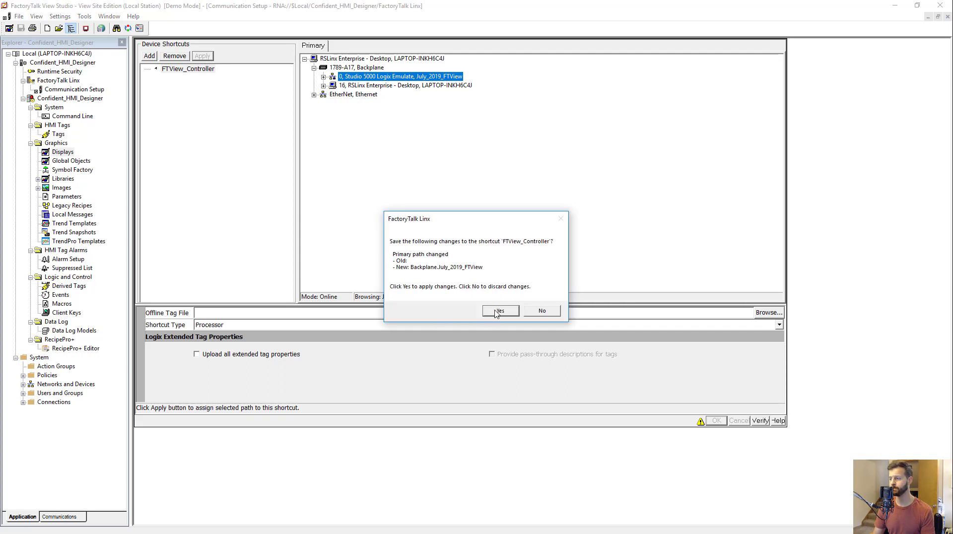
left_click(497, 310)
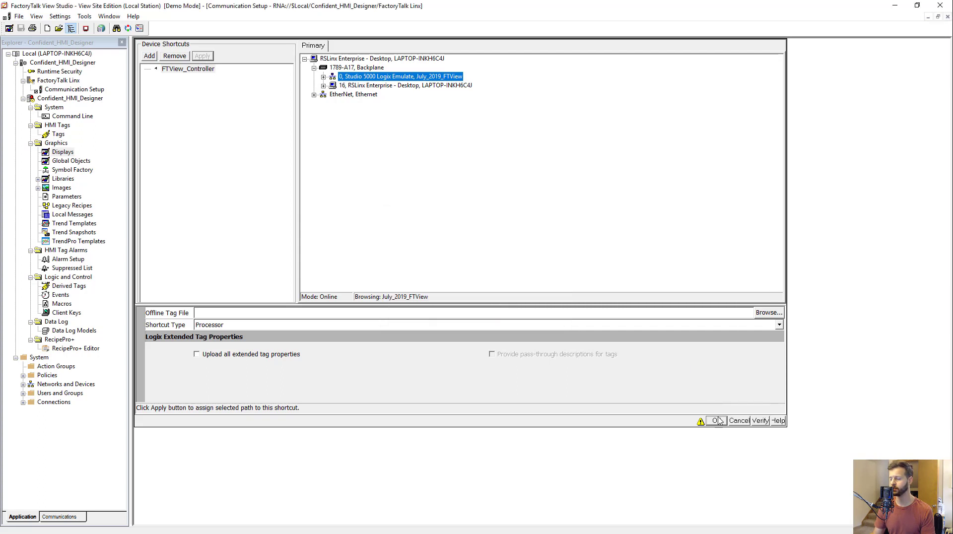
left_click(184, 69)
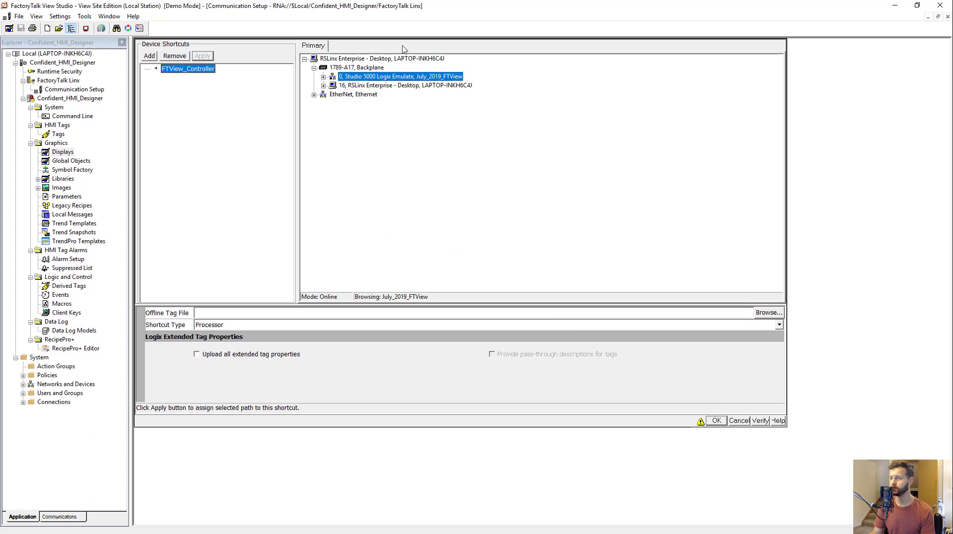
Check the FTView_Controller shortcut's path to the slot 0 July_2019_FTView controller and accept the communication setup
left_click(347, 96)
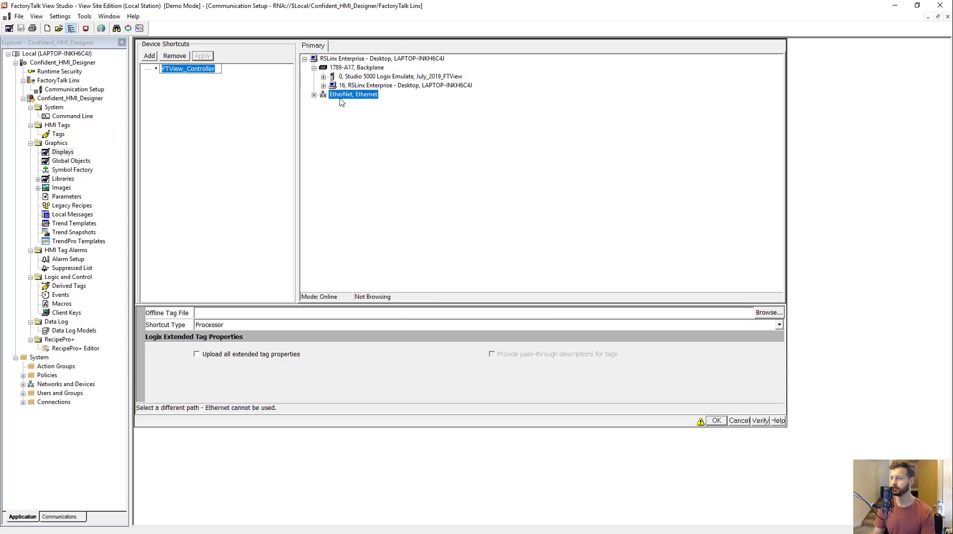
left_click(189, 73)
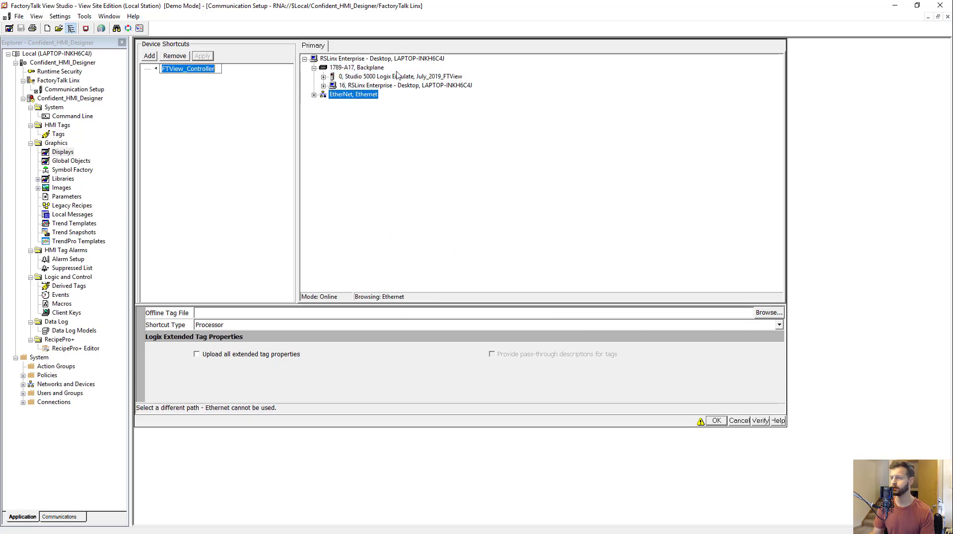
left_click(397, 76)
left_click(203, 73)
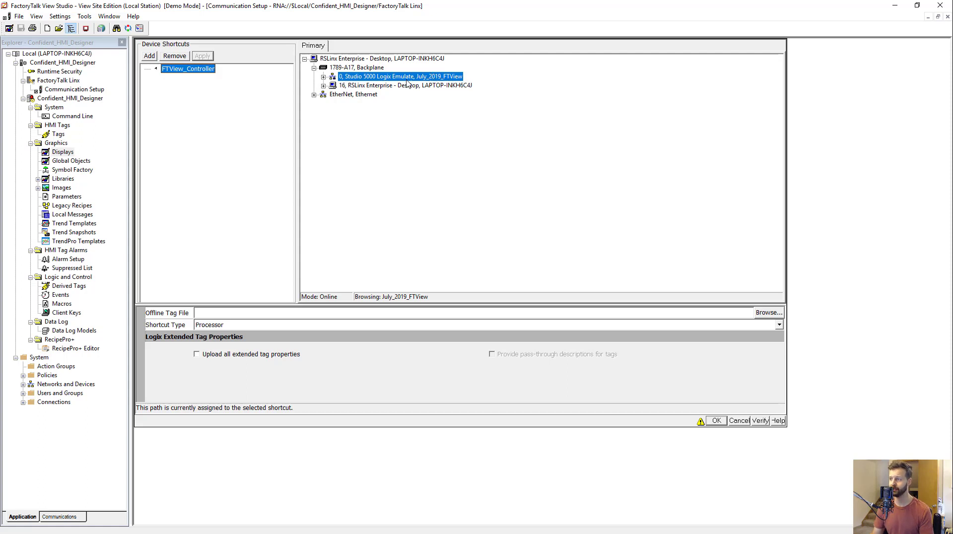
left_click(717, 422)
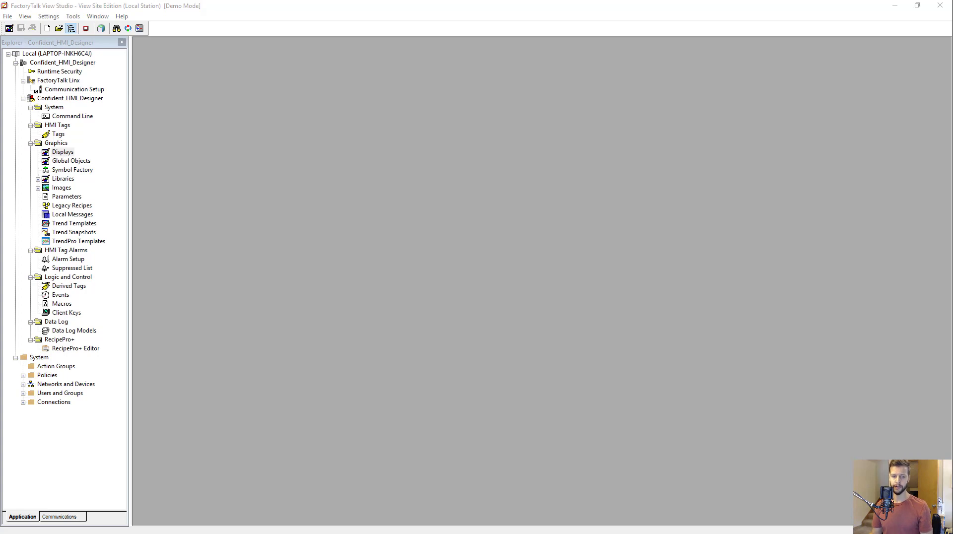
key("alt+Tab")
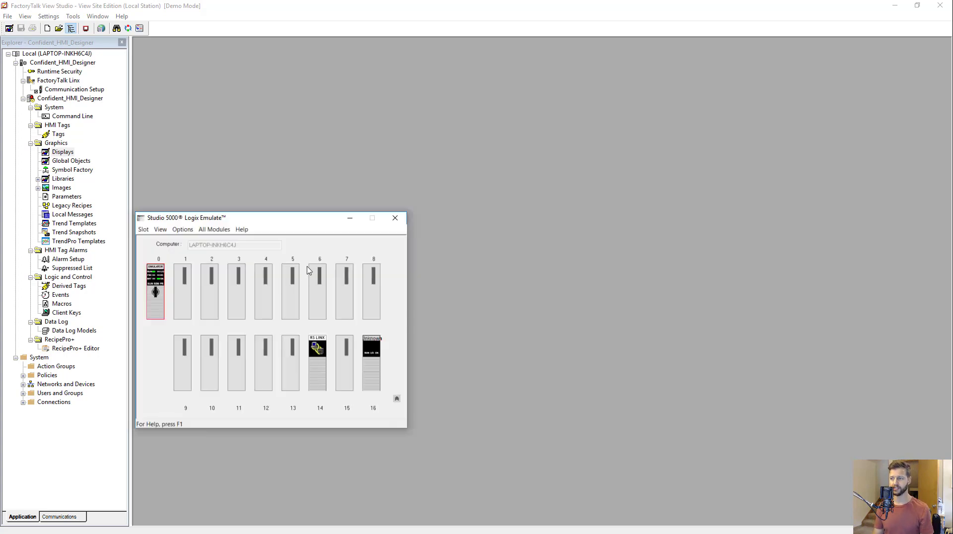
left_click_drag(280, 222, 297, 194)
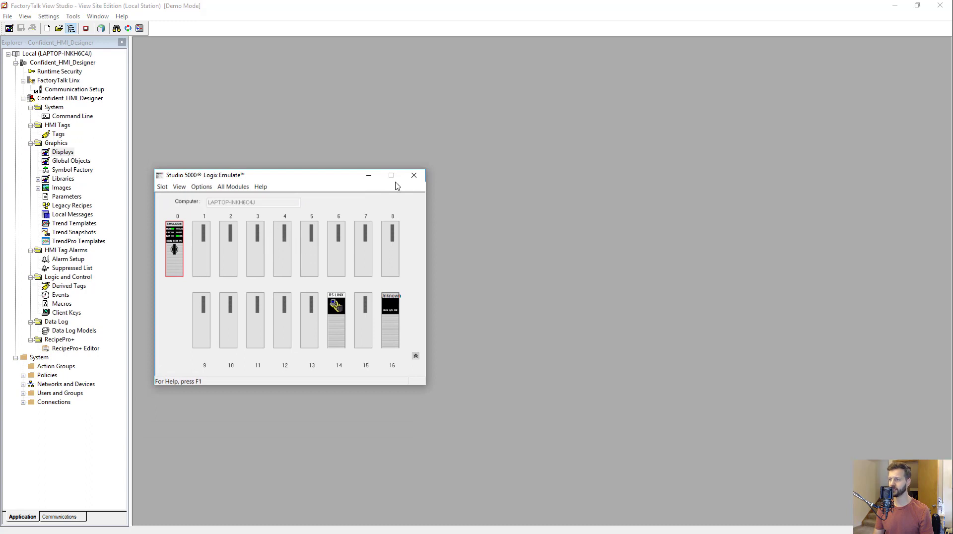
left_click(369, 175)
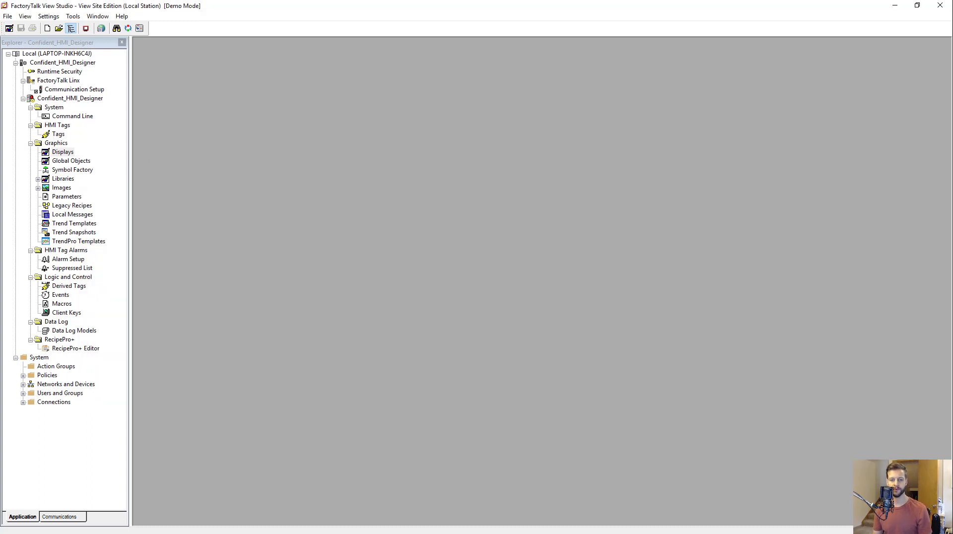
Switch to Logix Designer and examine the HMI_Start_Pump1 and HMI_Stop_Pump1 contacts on MainRoutine rungs 0 and 1
key("alt+Tab")
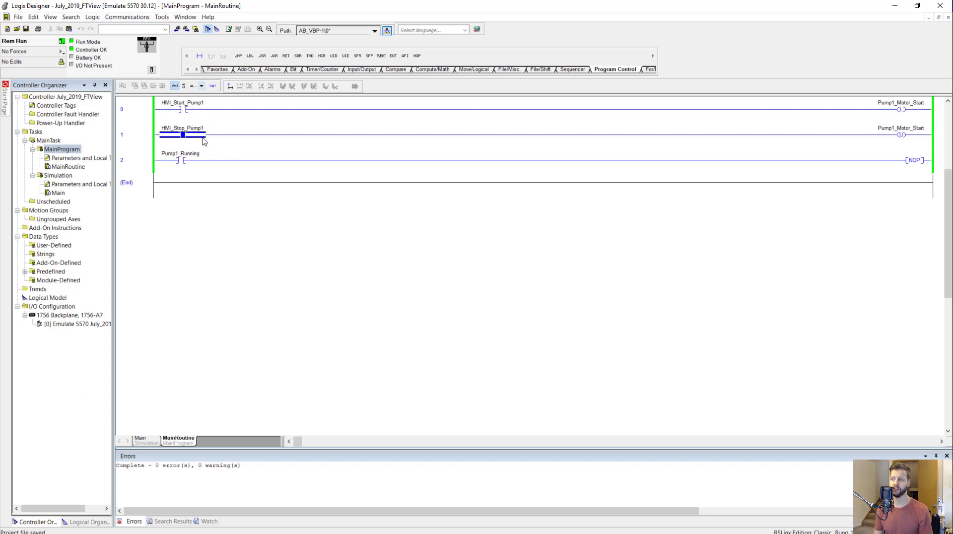
key("Up")
key("Up")
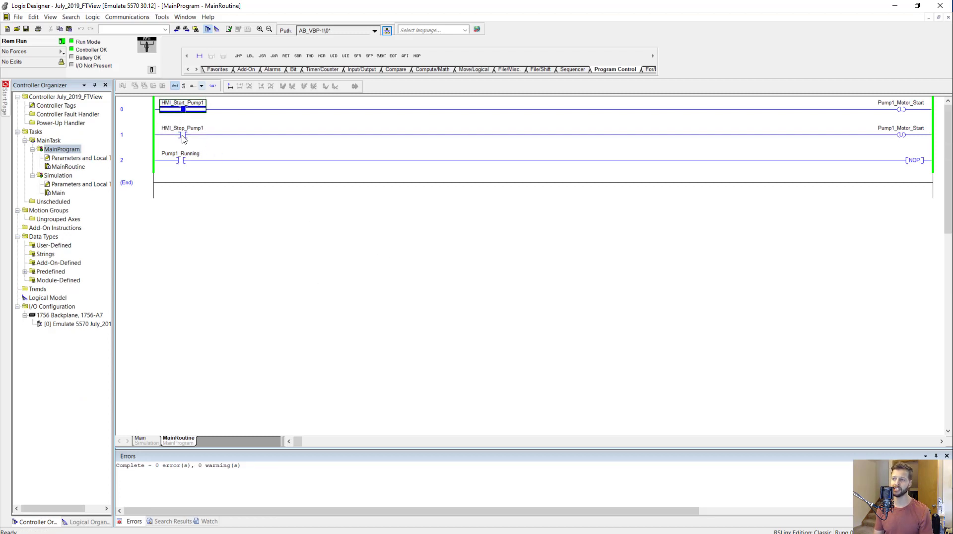
left_click(151, 119)
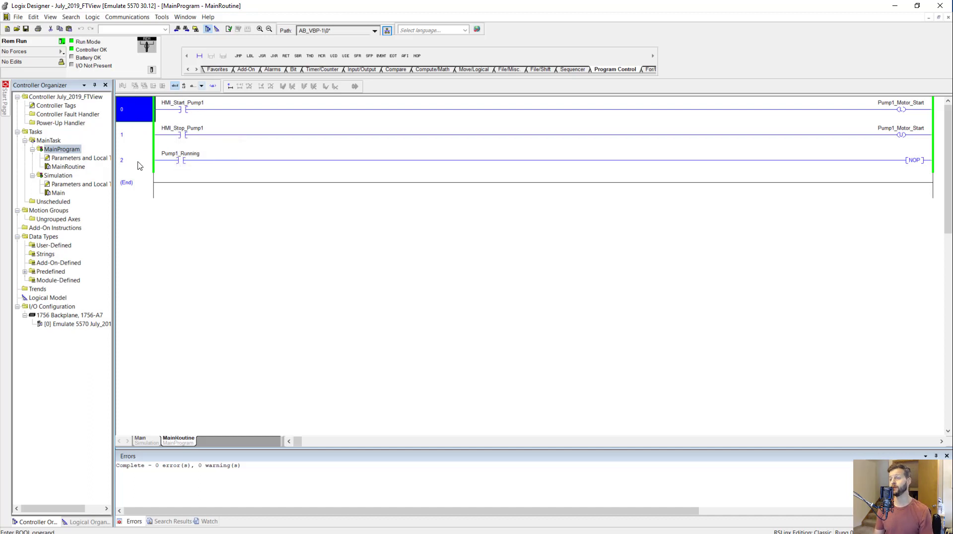
left_click(138, 134)
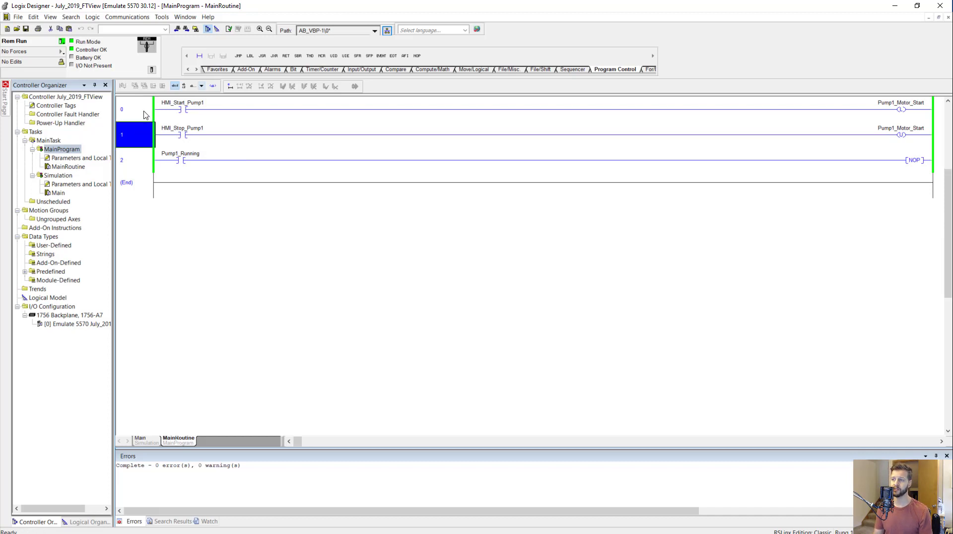
left_click(147, 114)
key("Right")
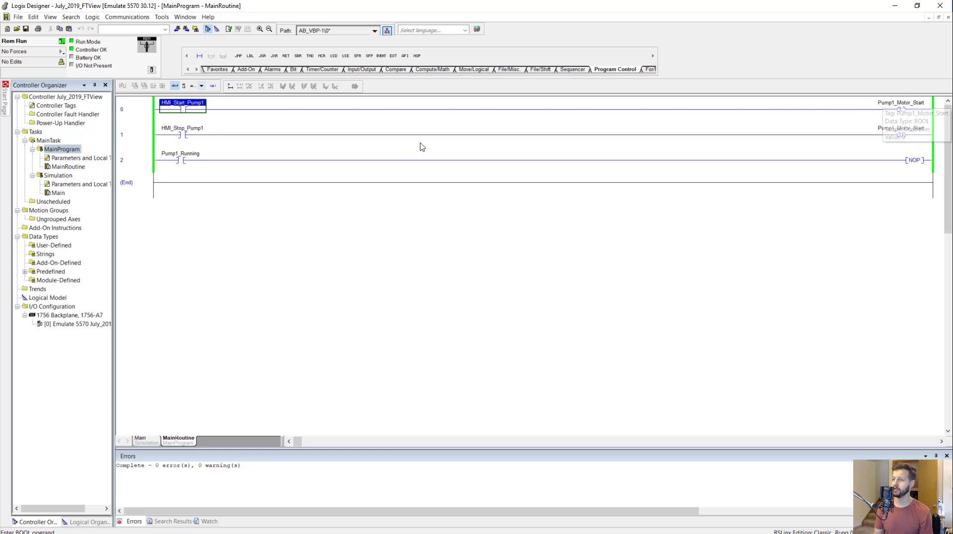
left_click(198, 132)
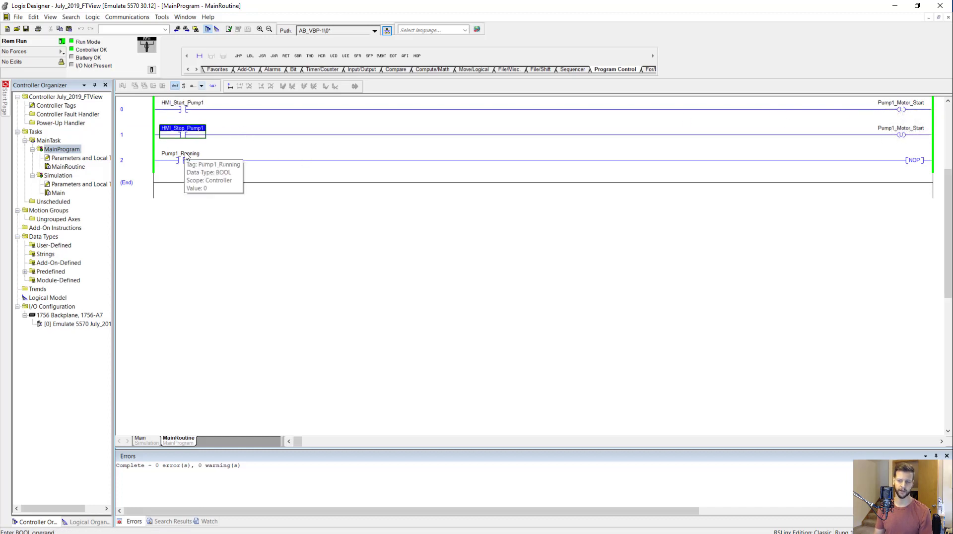
left_click(192, 107)
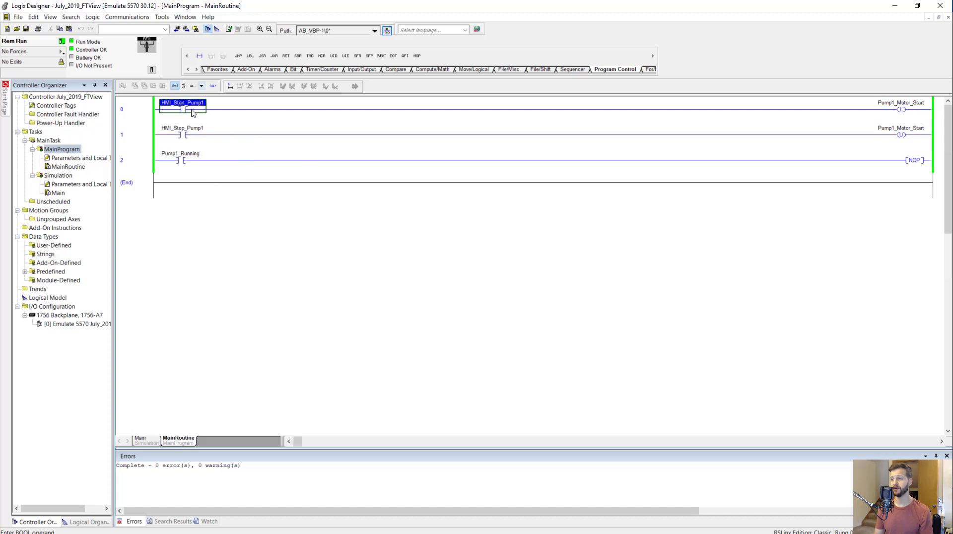
mouse_move(198, 113)
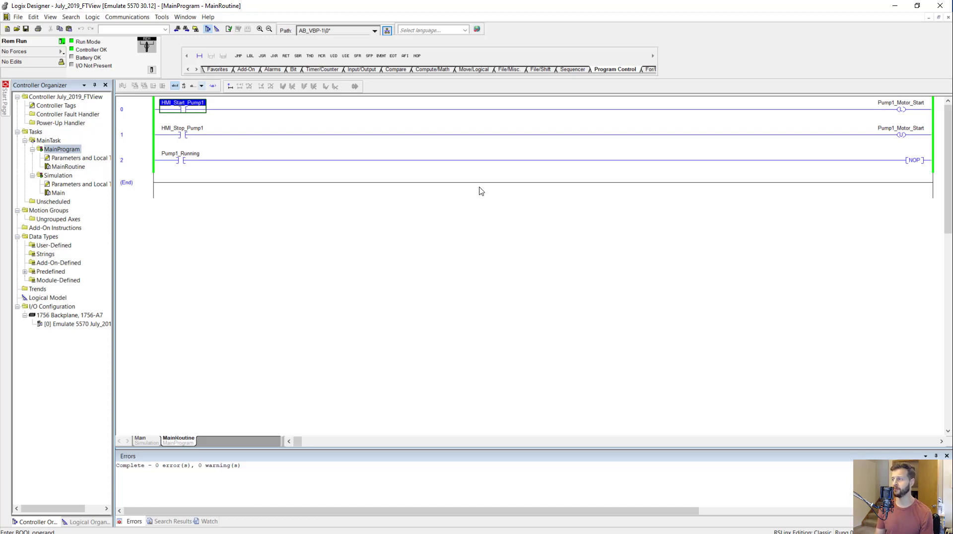
Examine how the start and stop contacts drive the Pump1_Motor_Start latch and unlatch coils
left_click(887, 106)
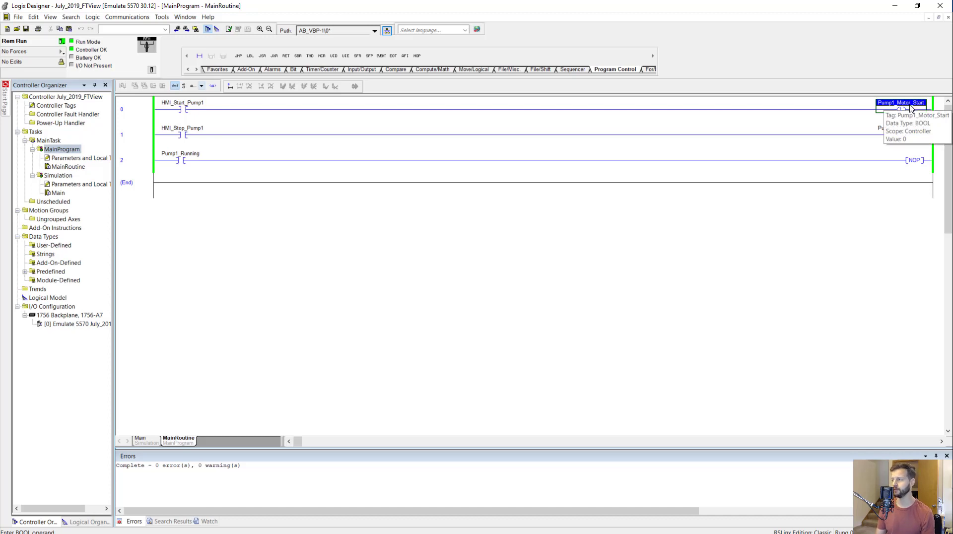
left_click(191, 132)
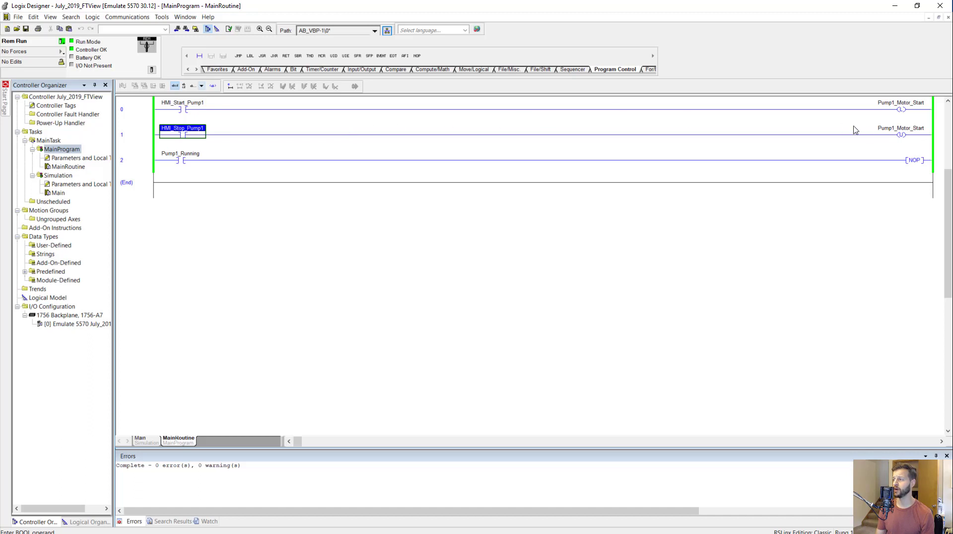
left_click(895, 133)
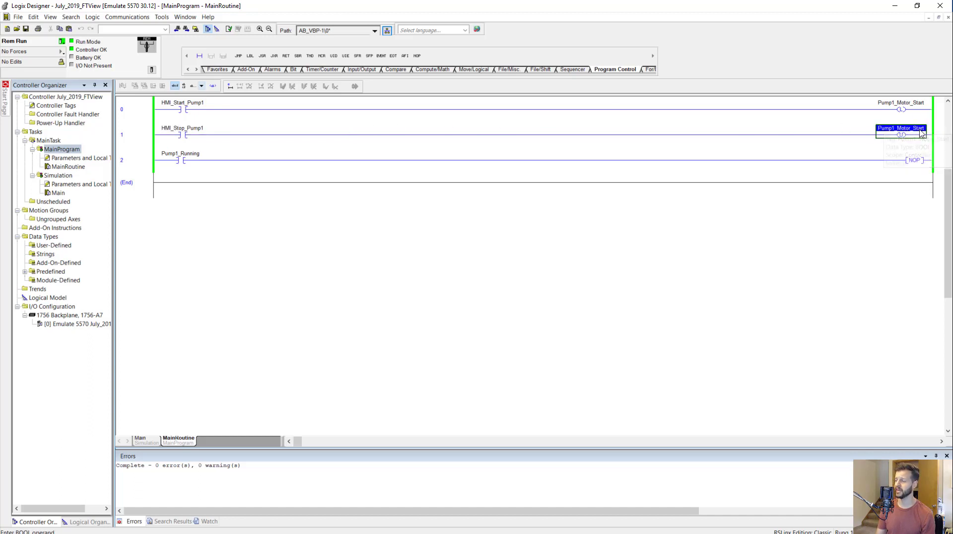
left_click(905, 113)
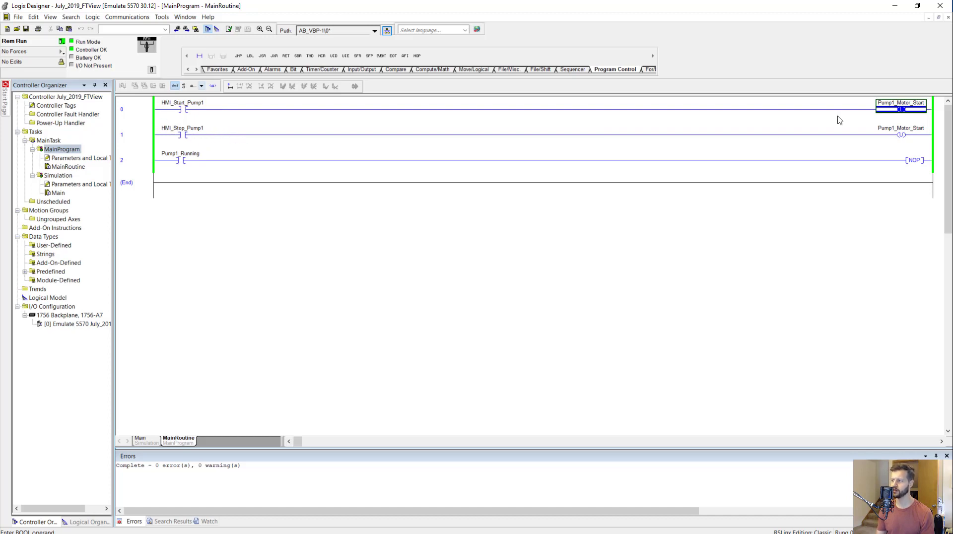
key("Left")
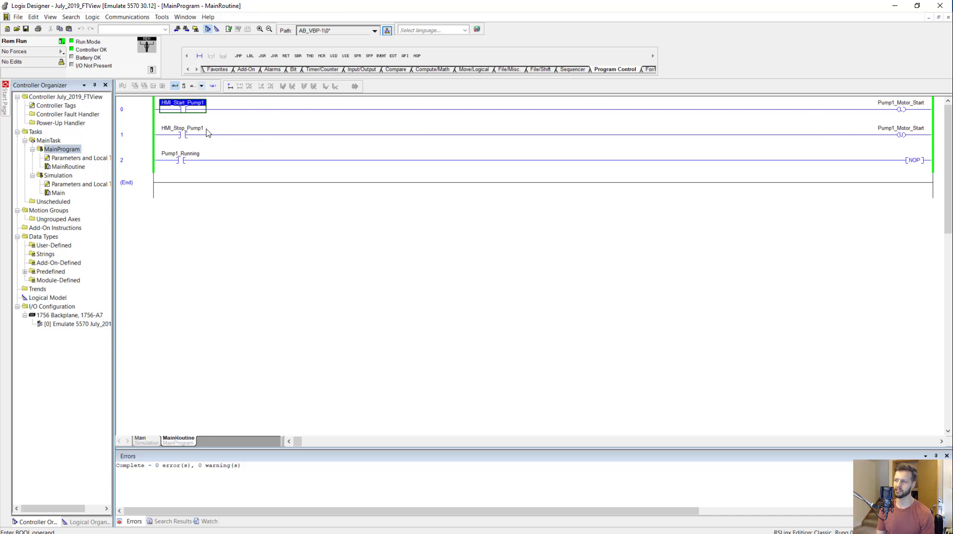
Review all three MainRoutine rungs, comparing the HMI start and stop bits with the Pump1_Running feedback contact on rung 2
left_click(133, 120)
left_click(140, 131)
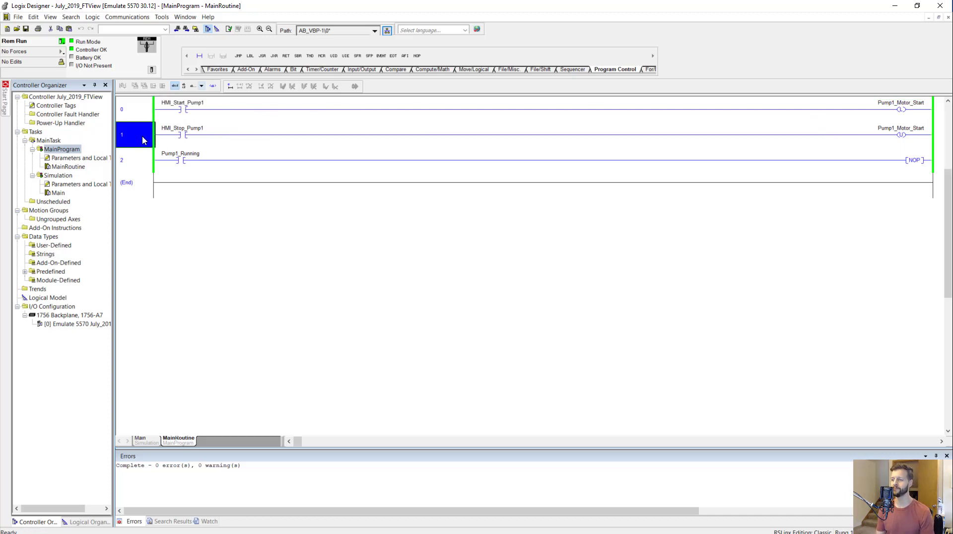
left_click(138, 157)
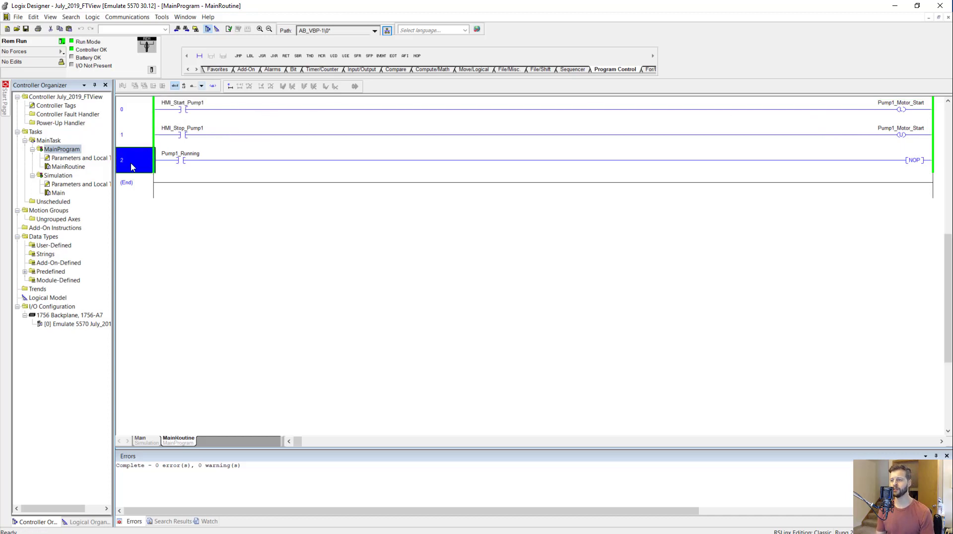
left_click(180, 159)
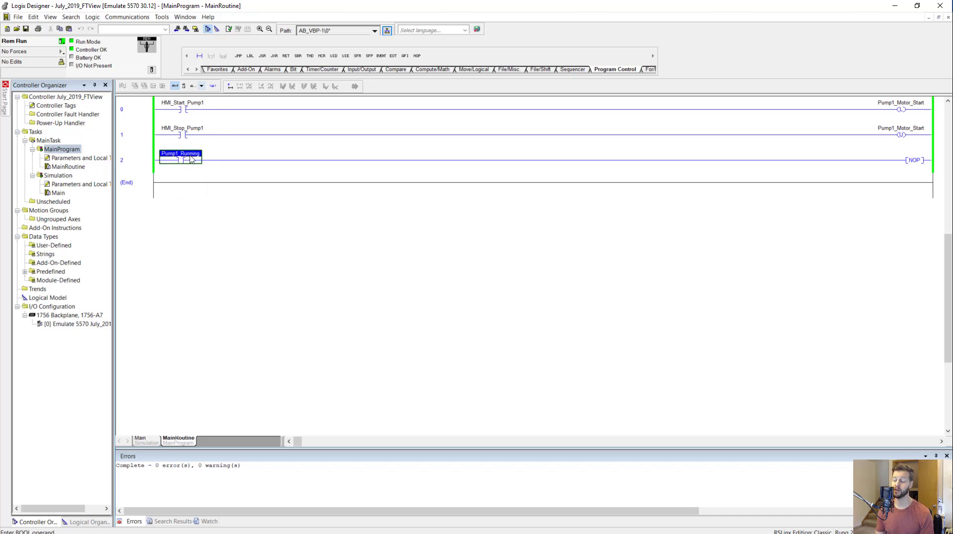
left_click(189, 109)
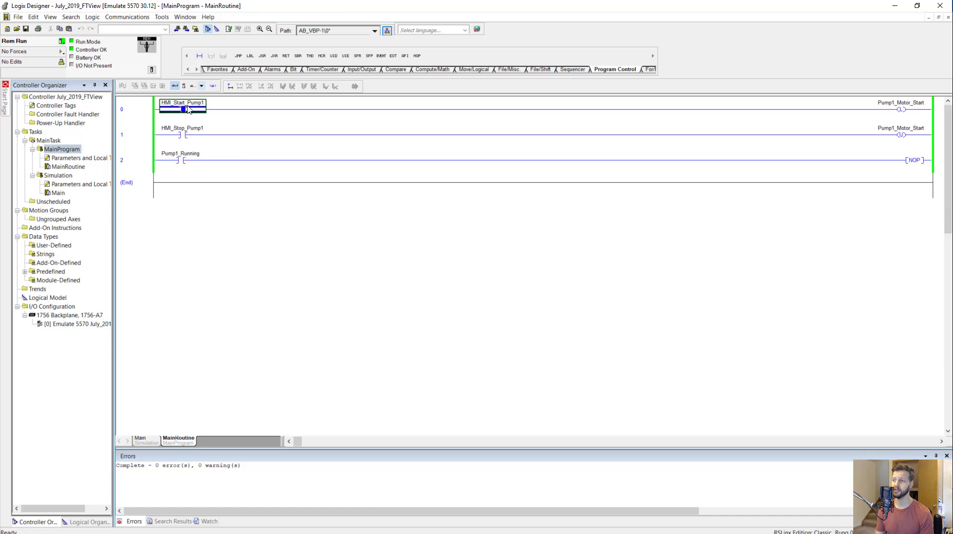
left_click(188, 132)
left_click(191, 109)
left_click(193, 132)
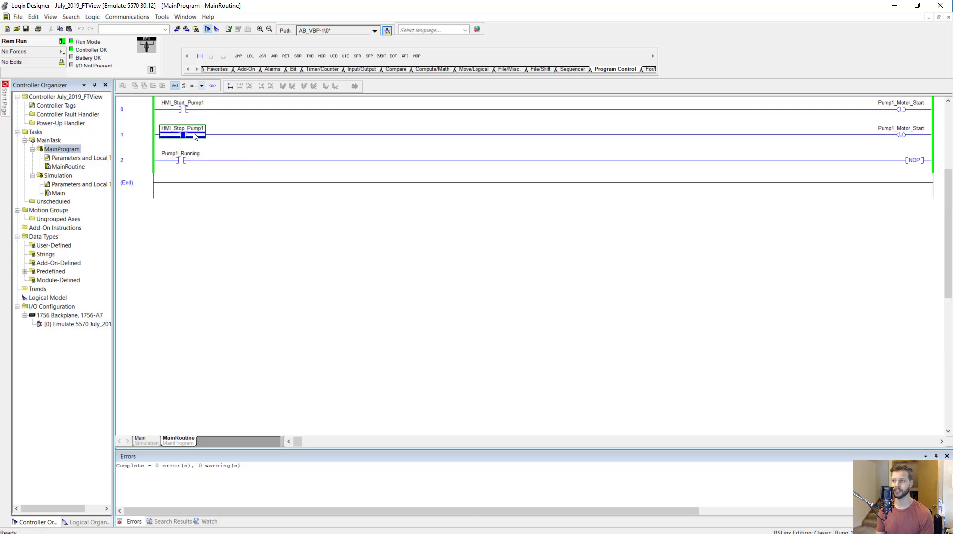
left_click(200, 105)
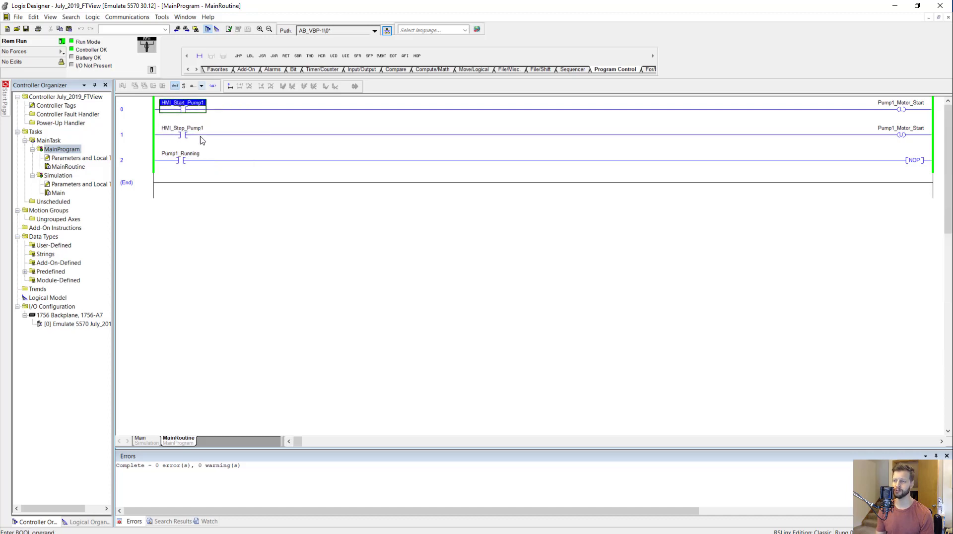
left_click(205, 131)
left_click(904, 105)
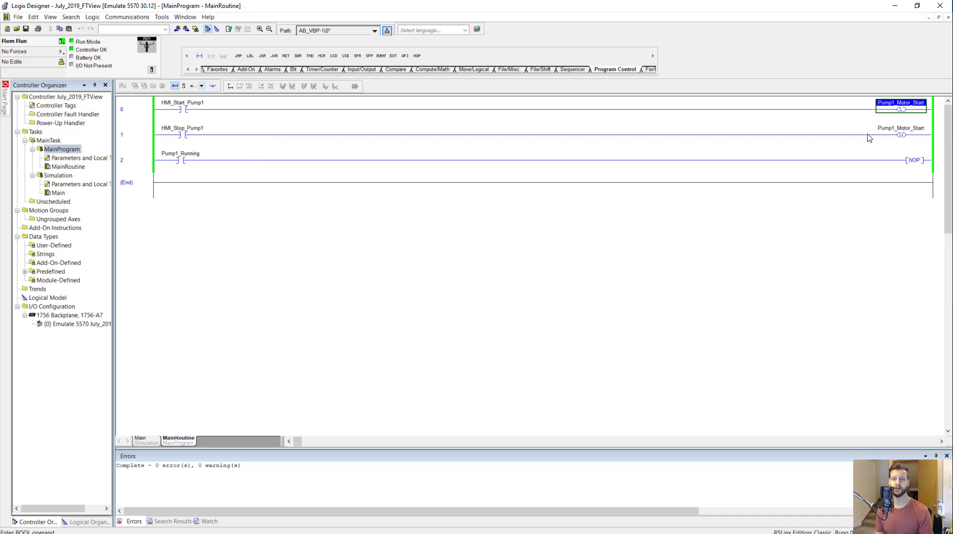
left_click(195, 161)
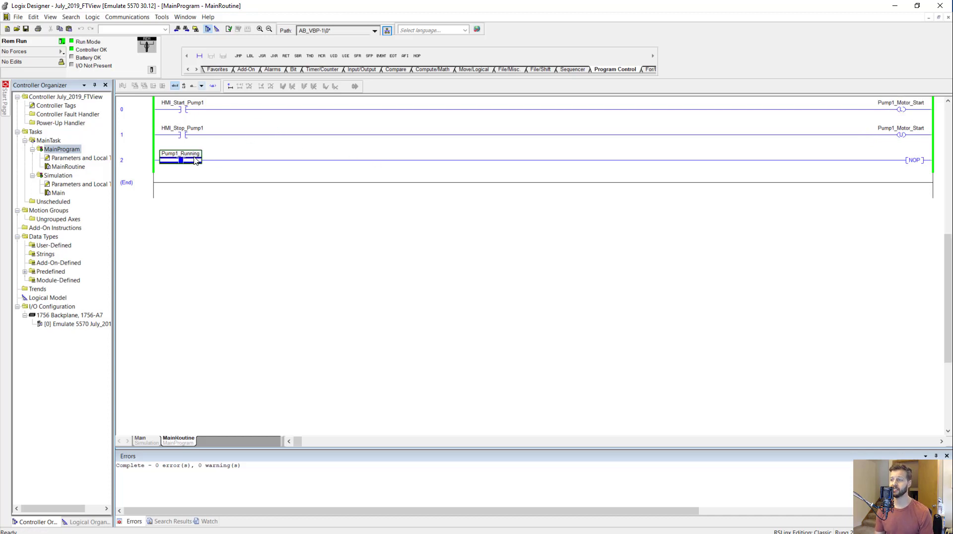
left_click(193, 154)
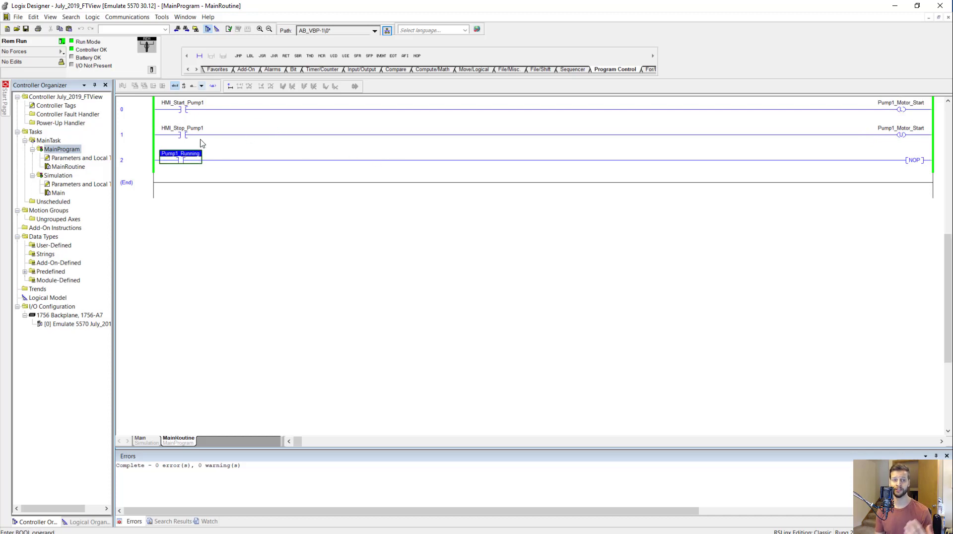
left_click(310, 187)
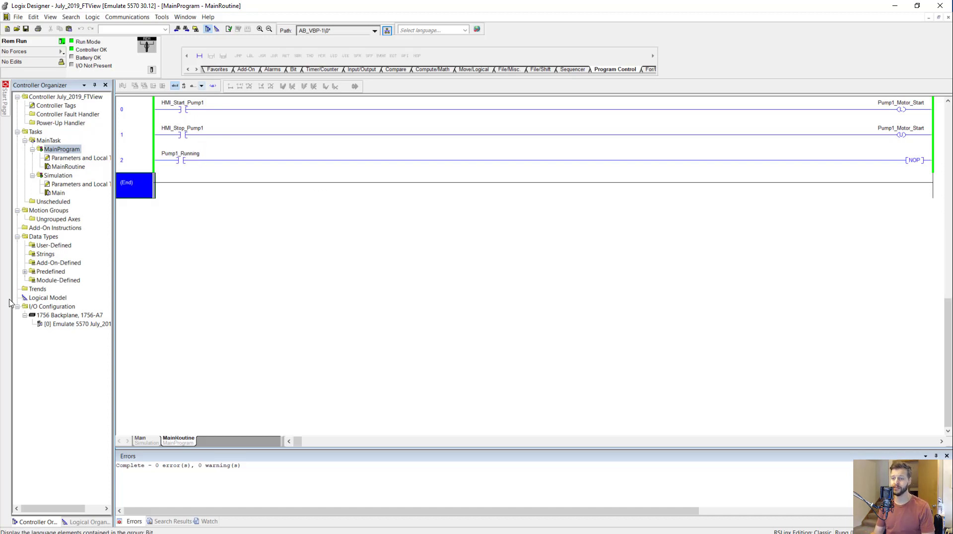
Open the Simulation program's Main routine and examine the delay_Start timer preset and the Pump1_Running output
left_click(56, 179)
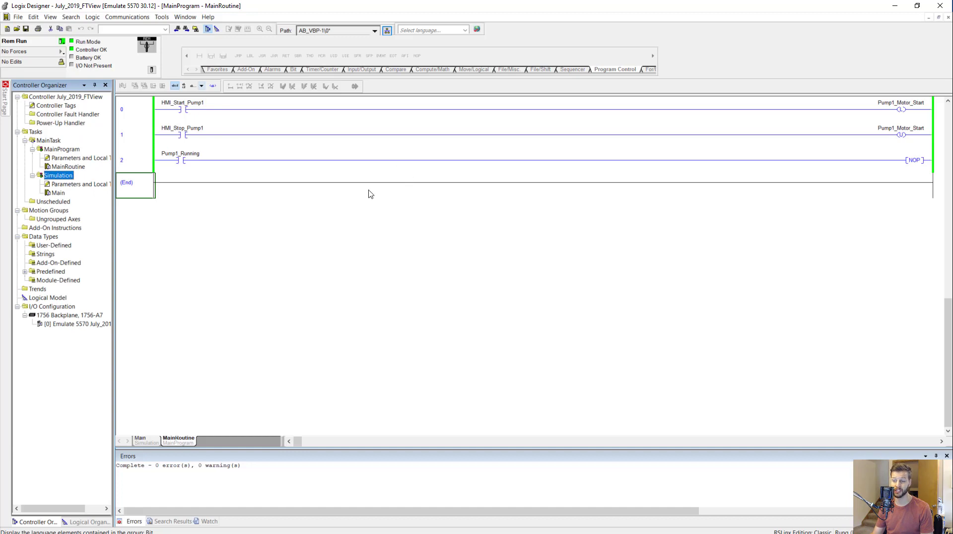
left_click(893, 107)
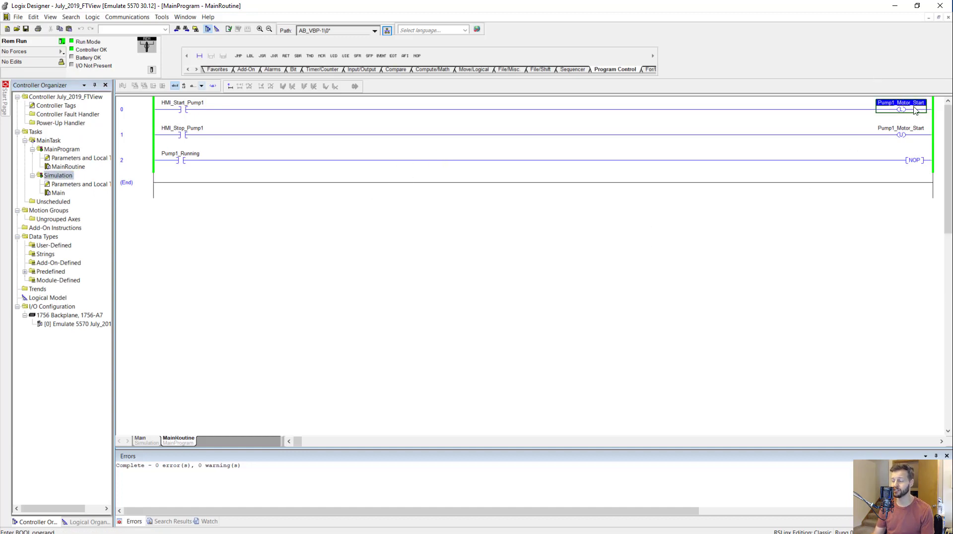
double_click(58, 193)
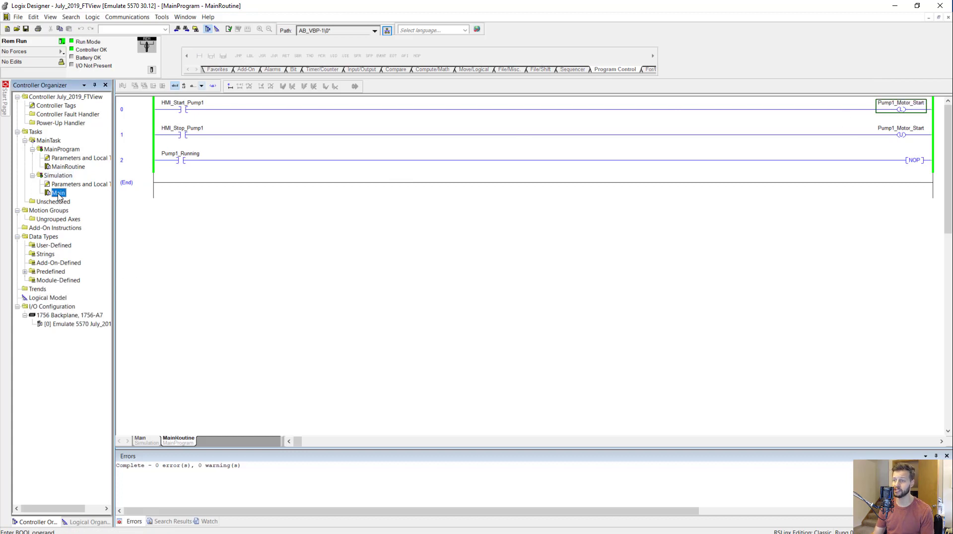
left_click(889, 119)
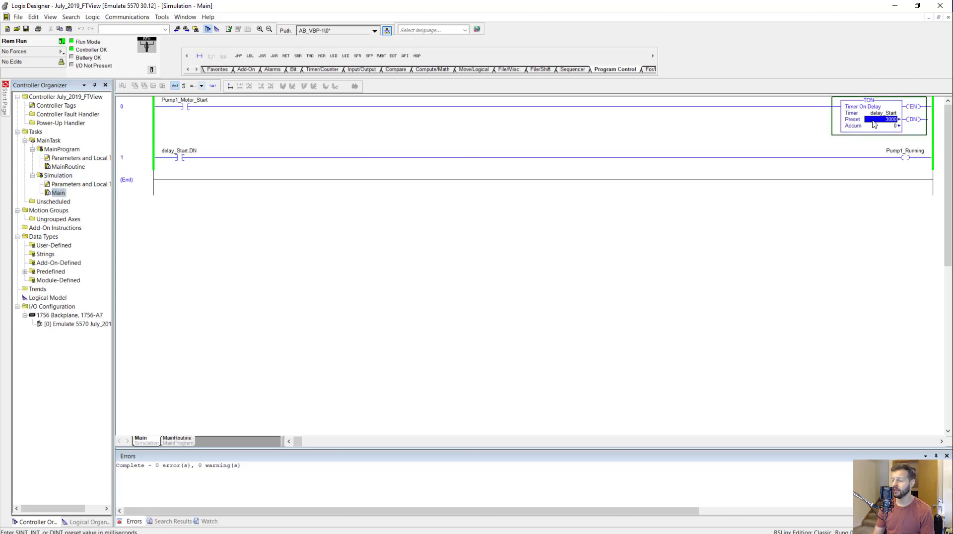
left_click(169, 158)
left_click(919, 154)
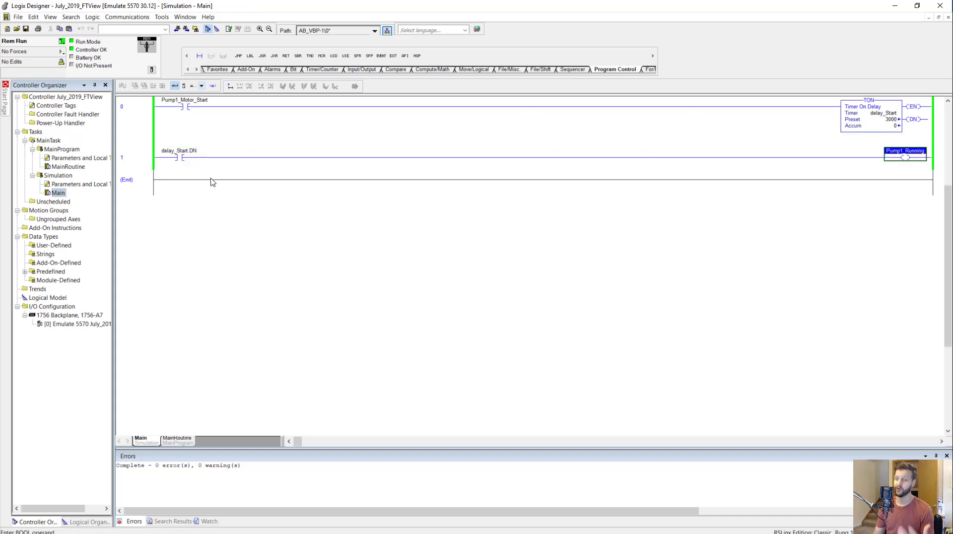
Open MainRoutine and toggle the HMI_Start_Pump1 bit on and back off to simulate a momentary start command
double_click(68, 166)
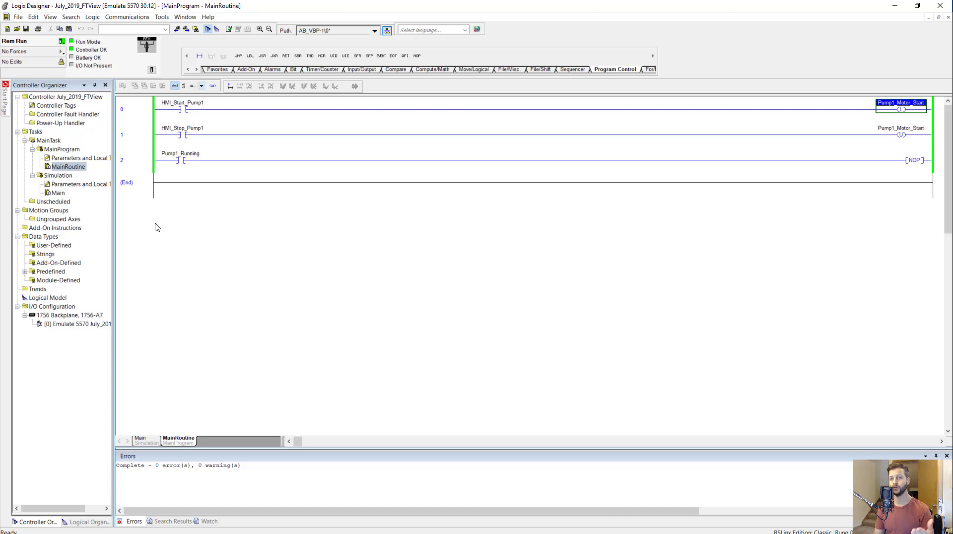
key("Down")
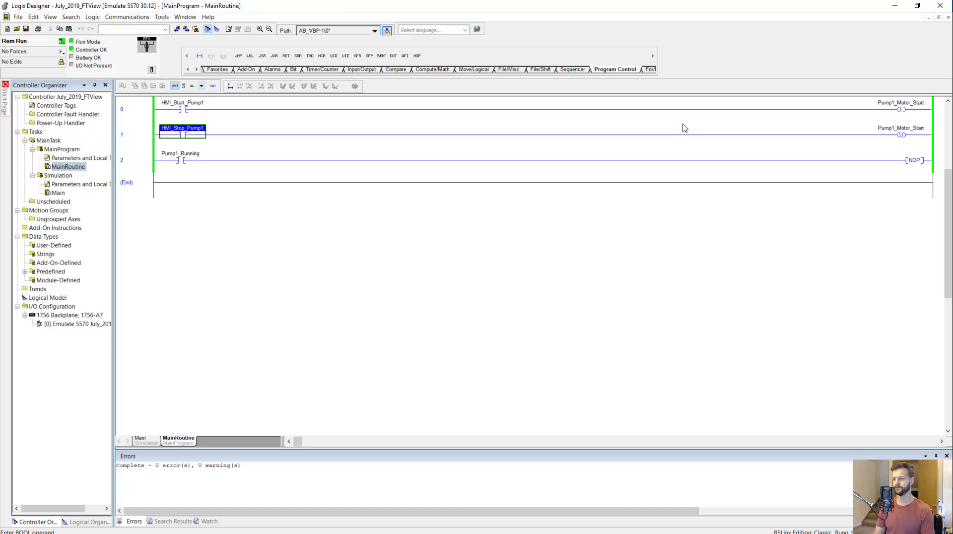
left_click(189, 107)
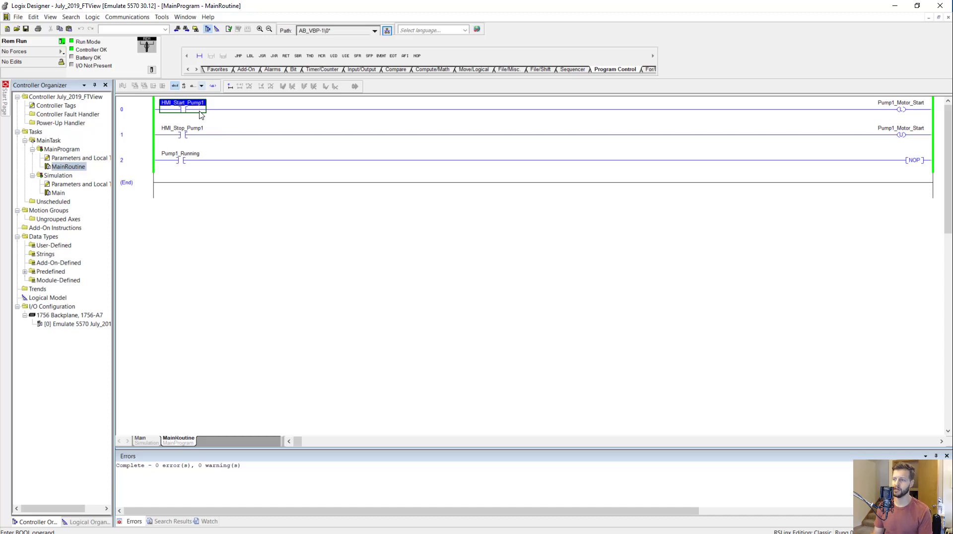
key("ctrl+t")
key("ctrl+t")
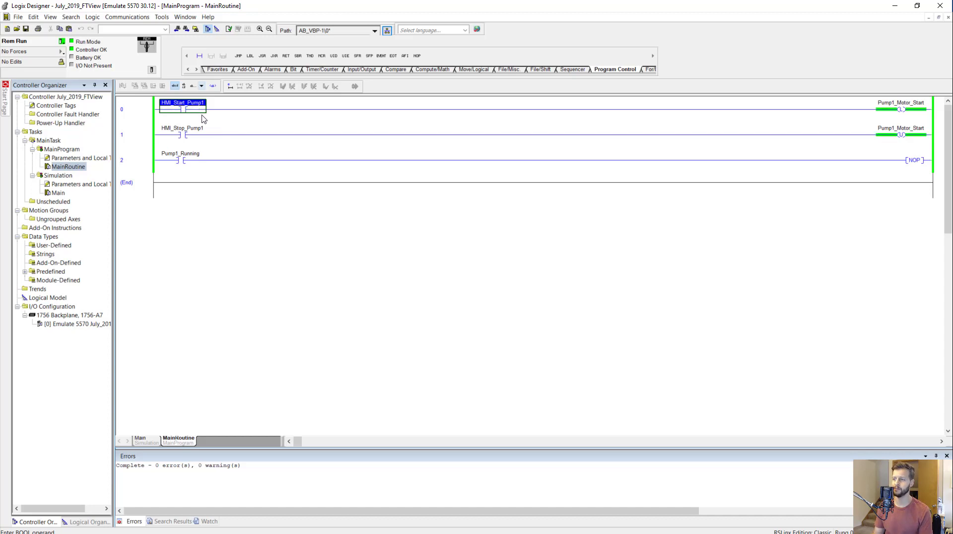
Examine the Pump1_Motor_Start latch coil on rung 0 and the Pump1_Running contact and NOP on rung 2
left_click(898, 109)
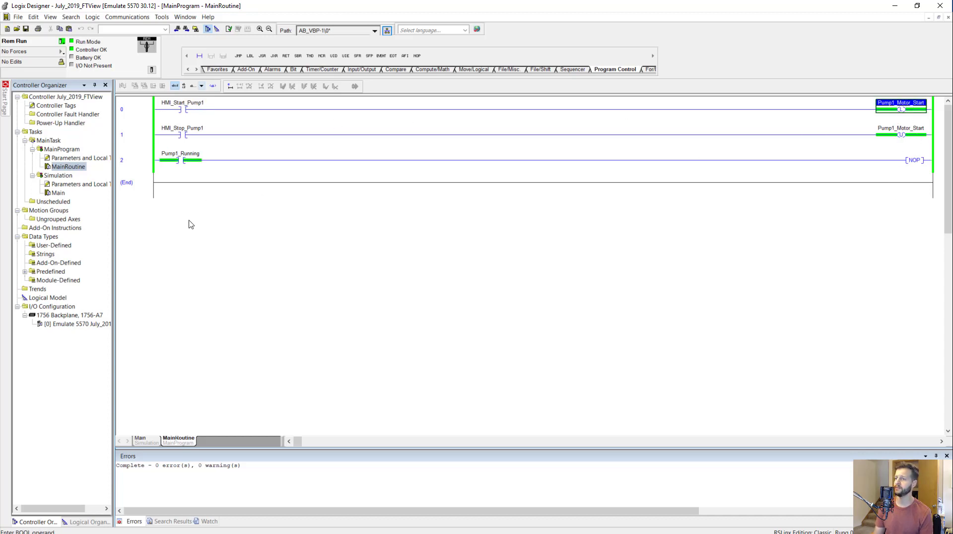
left_click(189, 159)
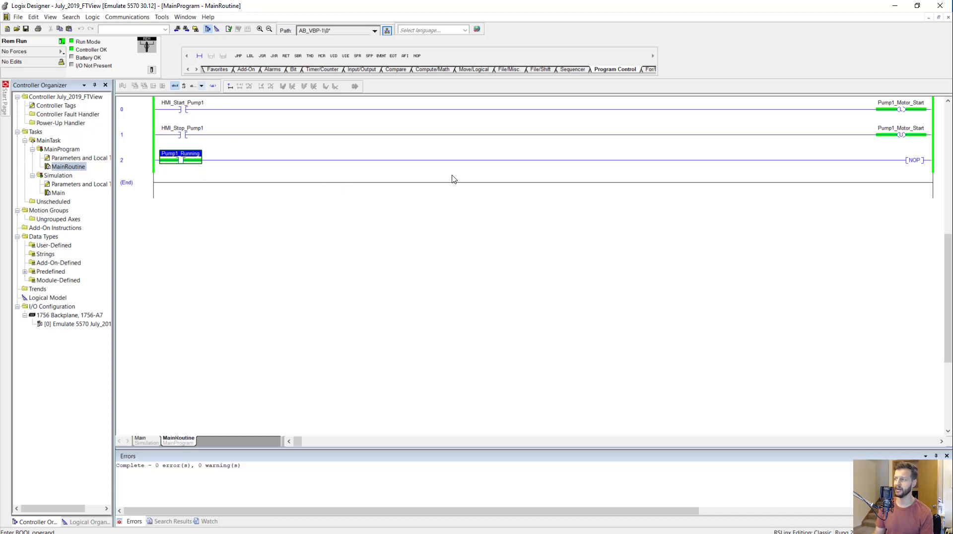
left_click(916, 164)
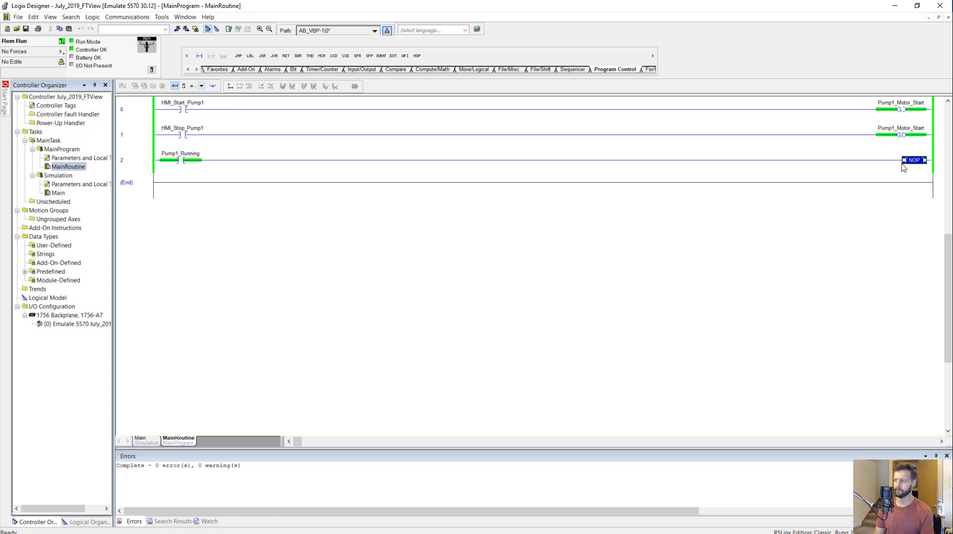
key("Left")
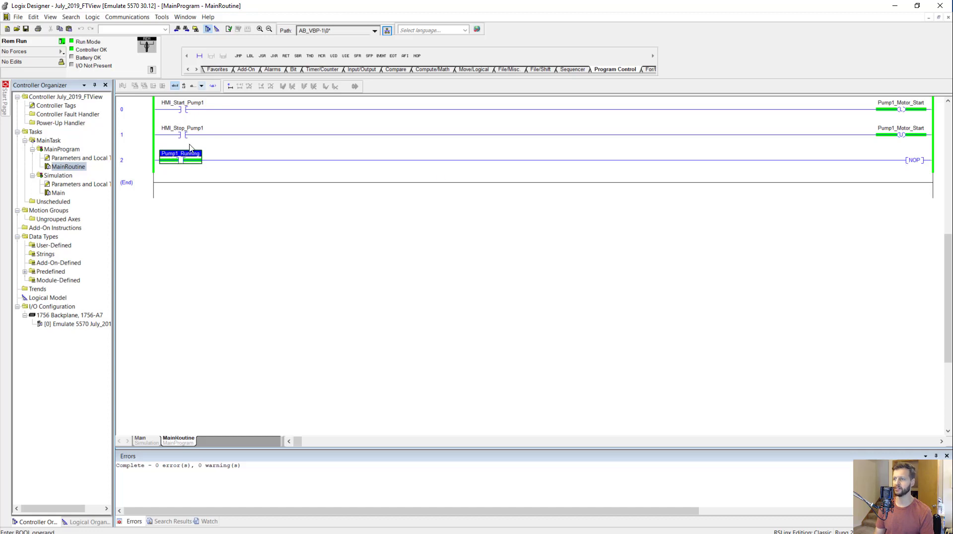
left_click(144, 161)
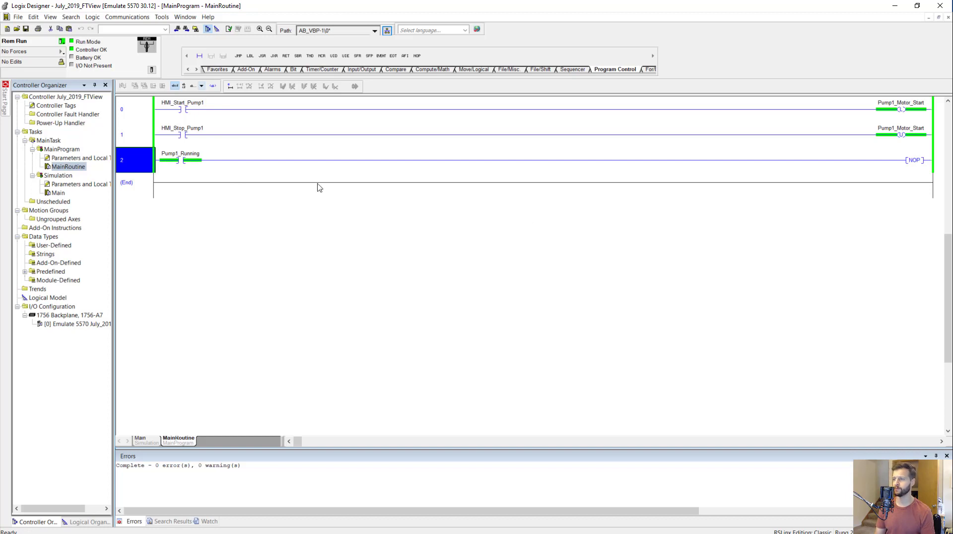
Toggle the HMI_Stop_Pump1 bit on rung 1 on and back off, and check the Pump1_Running contact
left_click(183, 131)
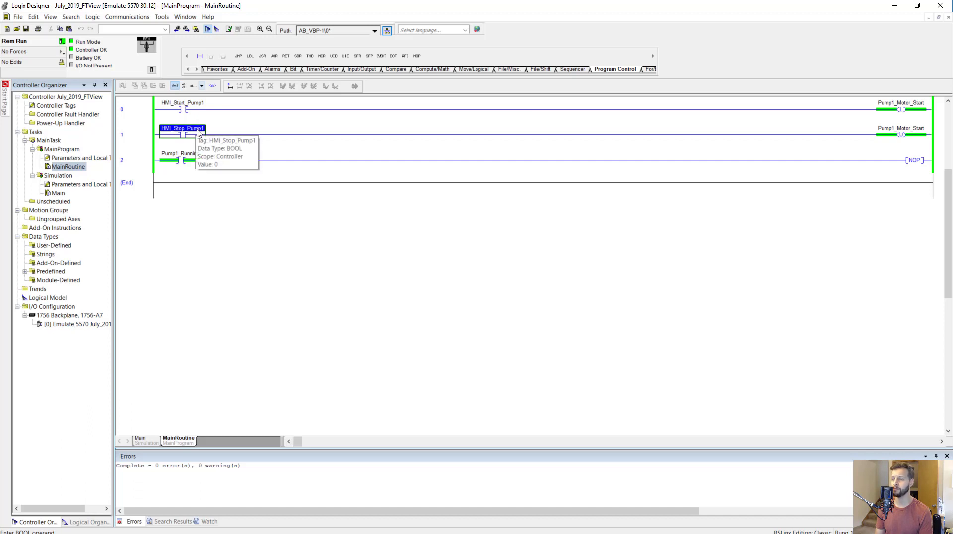
key("ctrl+t")
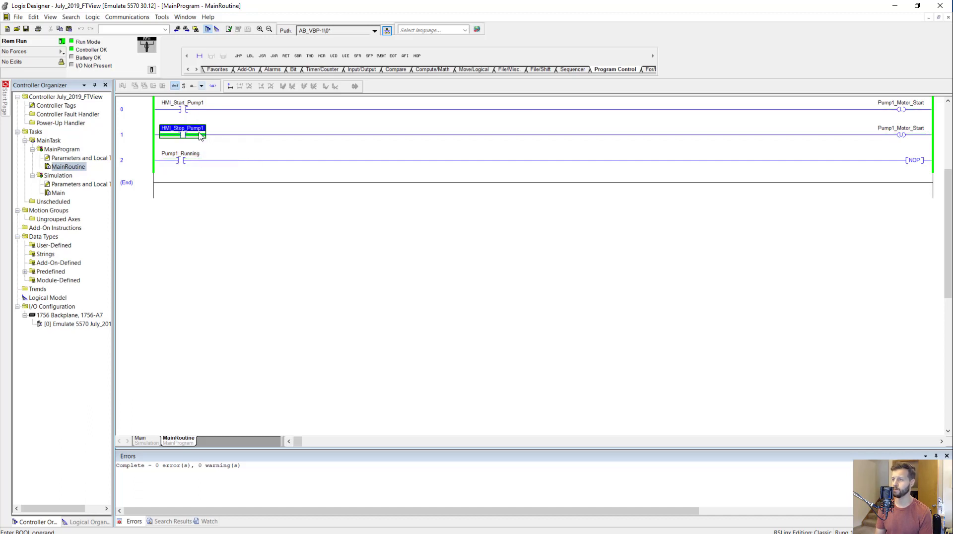
key("ctrl+t")
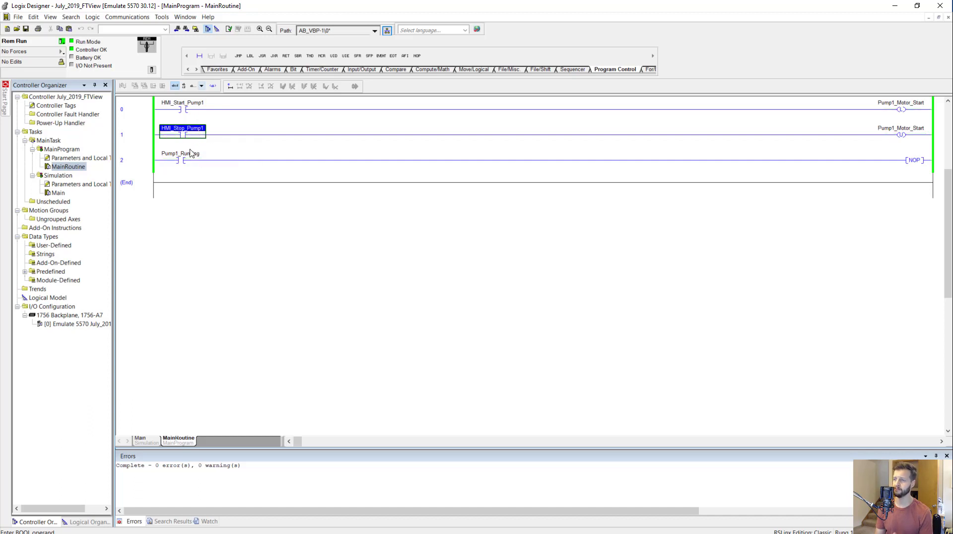
left_click(191, 157)
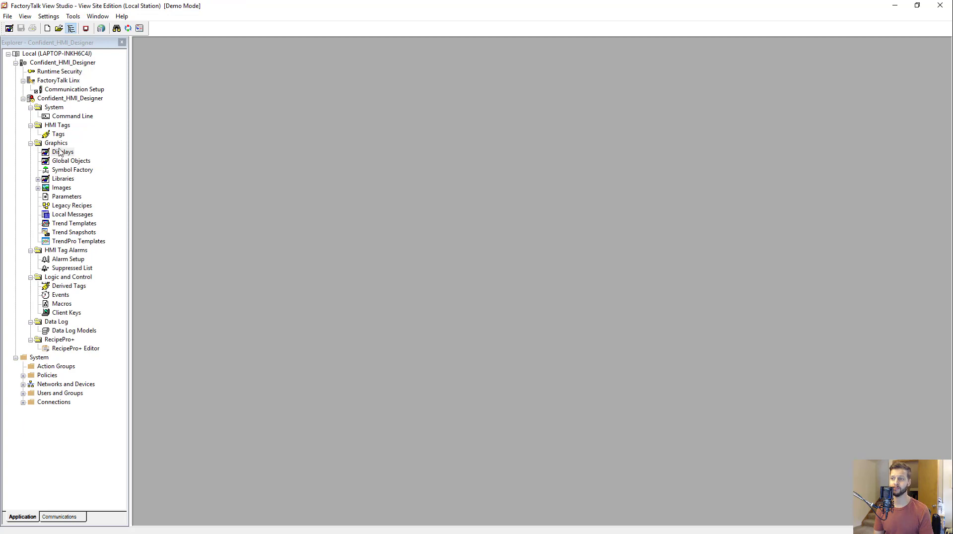
Switch to FactoryTalk View Studio, create a new display in Confident_HMI_Designer, and maximize its editing window
right_click(59, 151)
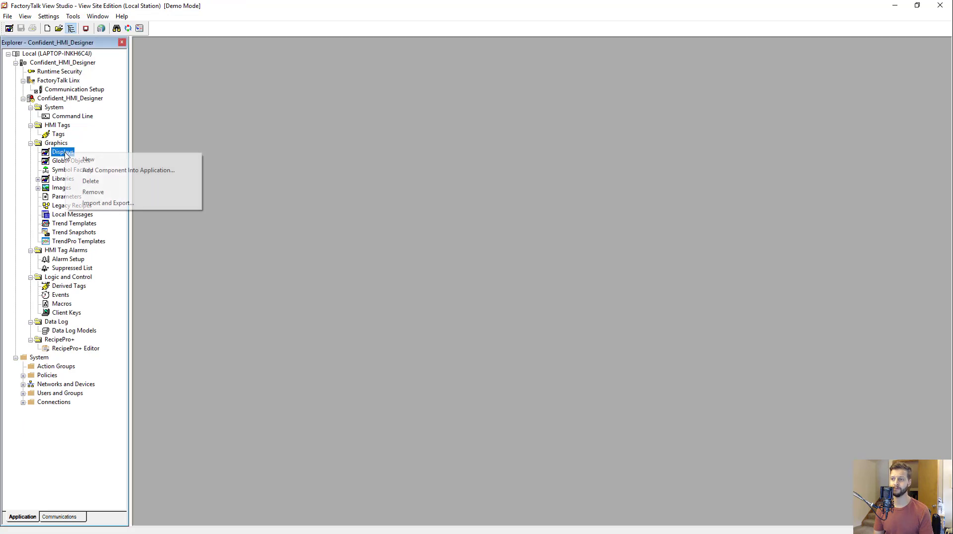
left_click(235, 227)
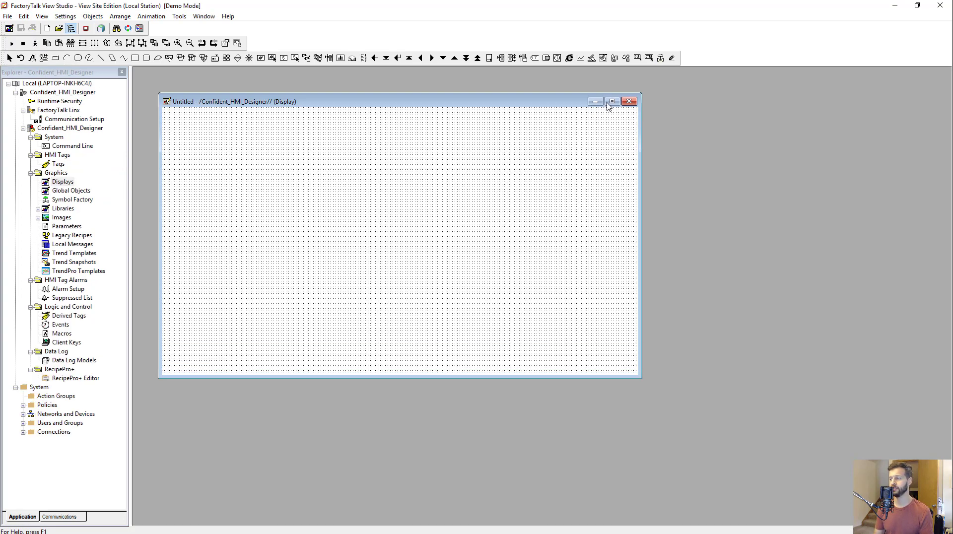
left_click(609, 103)
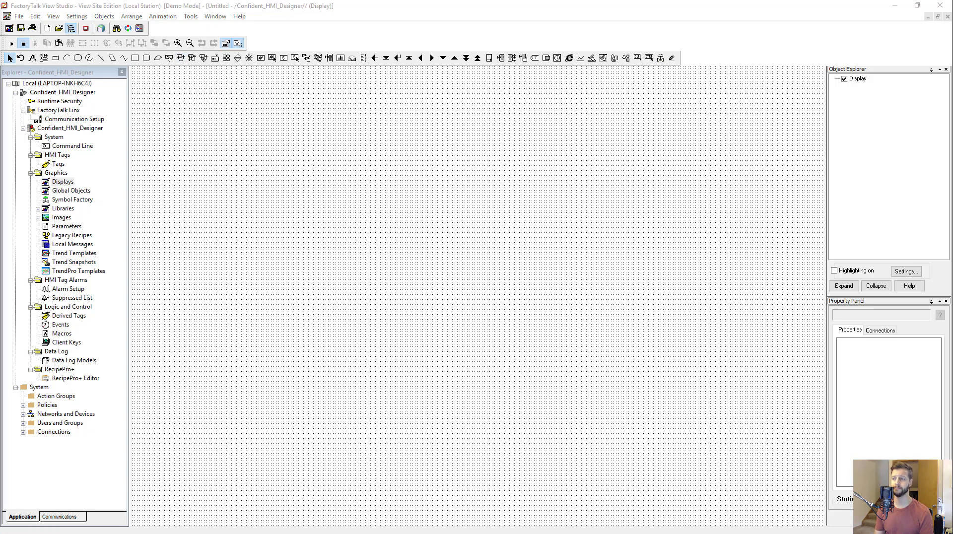
Draw a rectangular momentary push button in the upper-left area of the display and view its state settings
left_click(182, 58)
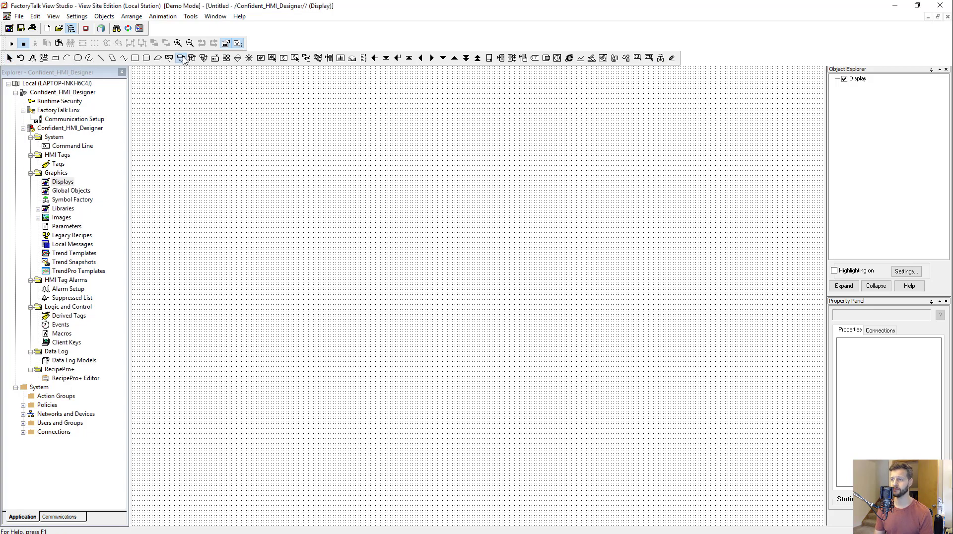
left_click_drag(160, 96, 271, 166)
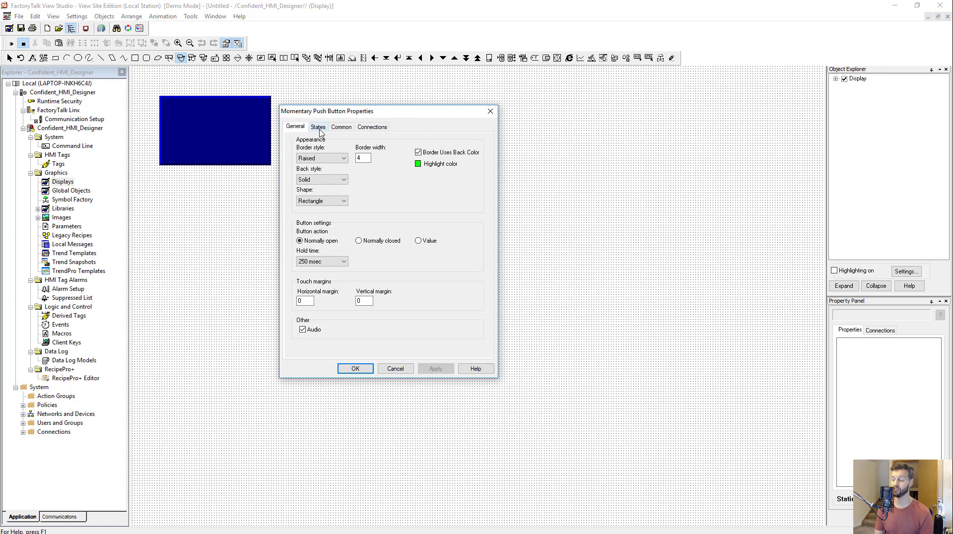
left_click(319, 128)
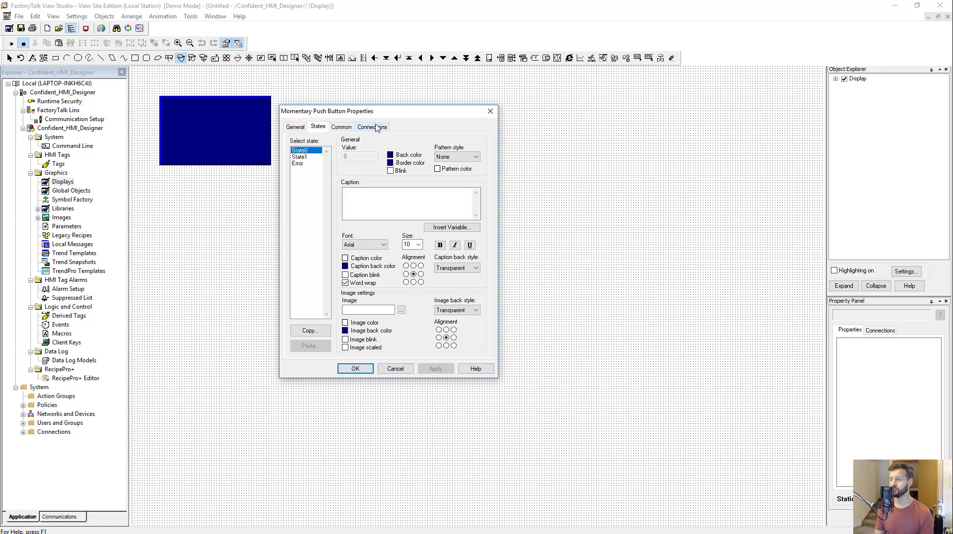
Open the tag browser for the push button's Value connection and refresh its folder list
left_click(372, 127)
left_click(453, 153)
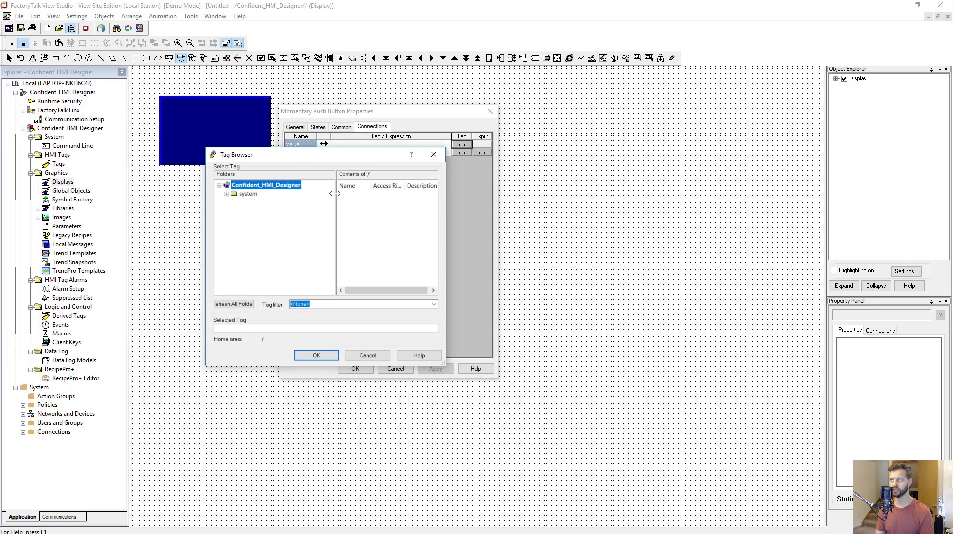
right_click(249, 192)
left_click(267, 202)
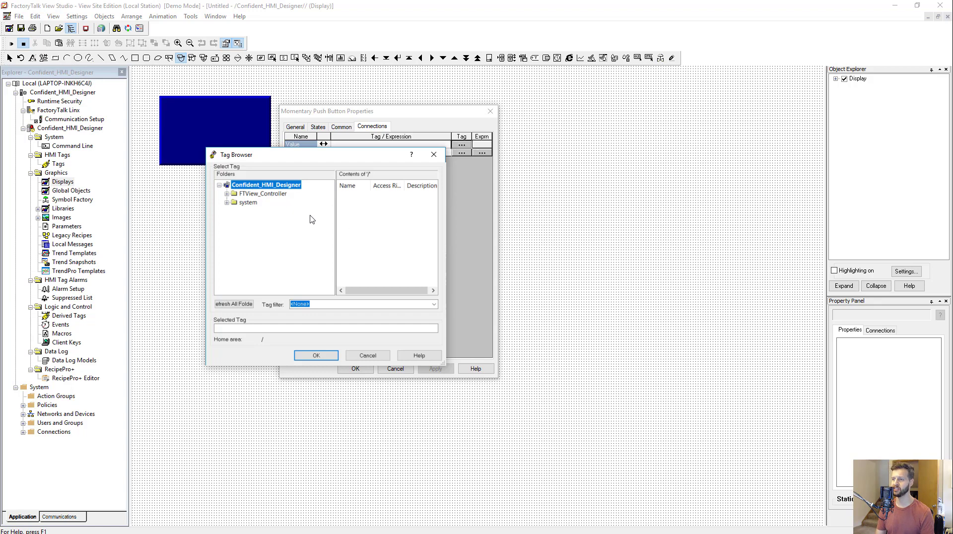
Assign the HMI_Start_Pump1 tag from the Online folder of FTView_Controller to the push button's Value connection
left_click(263, 194)
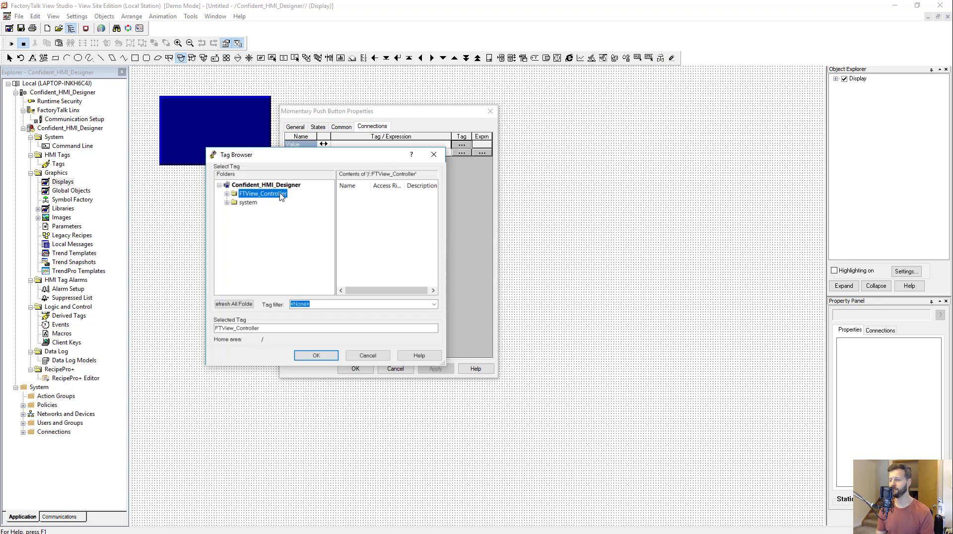
left_click(226, 194)
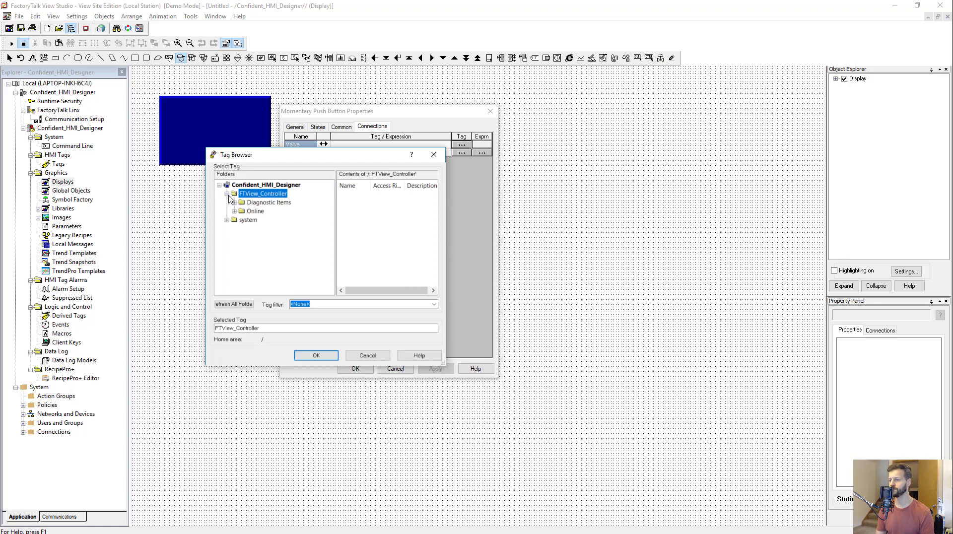
left_click(249, 213)
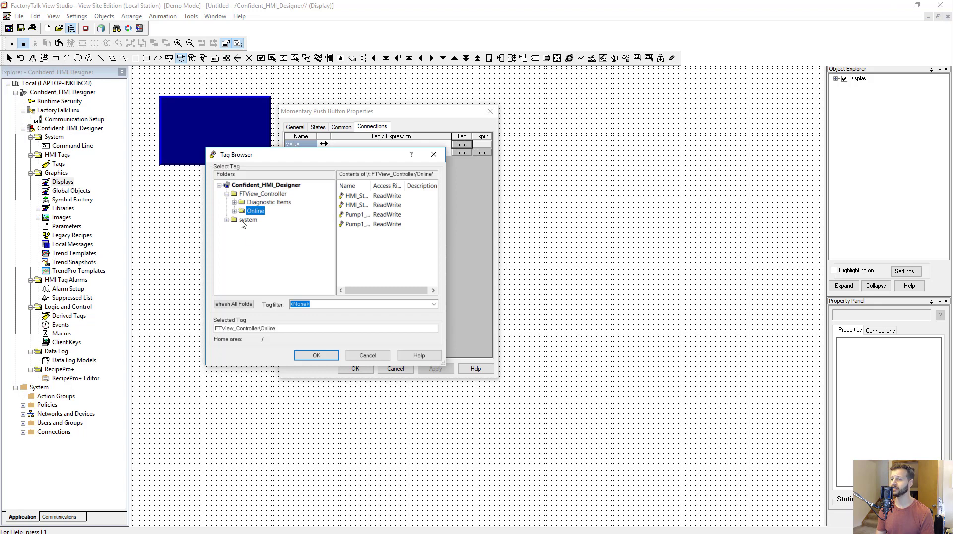
left_click_drag(371, 185, 415, 188)
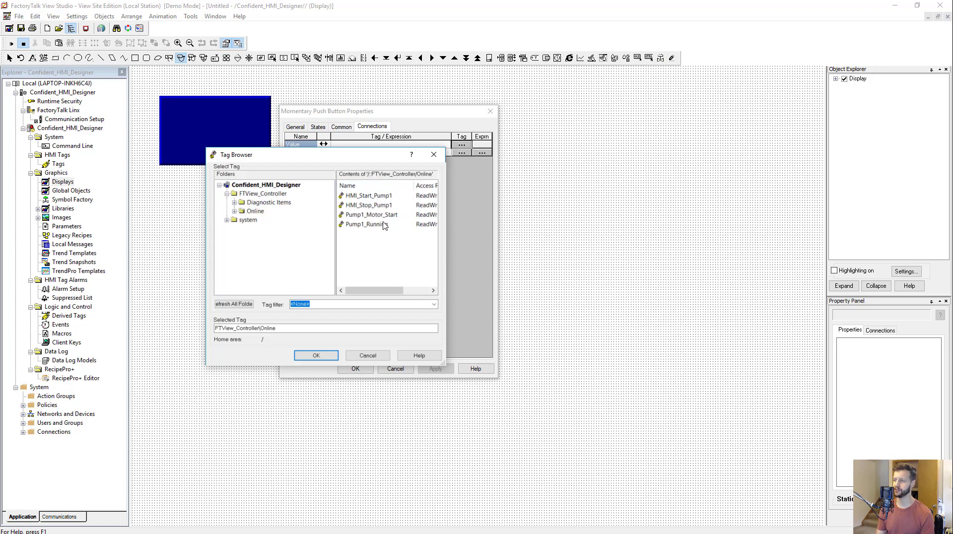
left_click(378, 197)
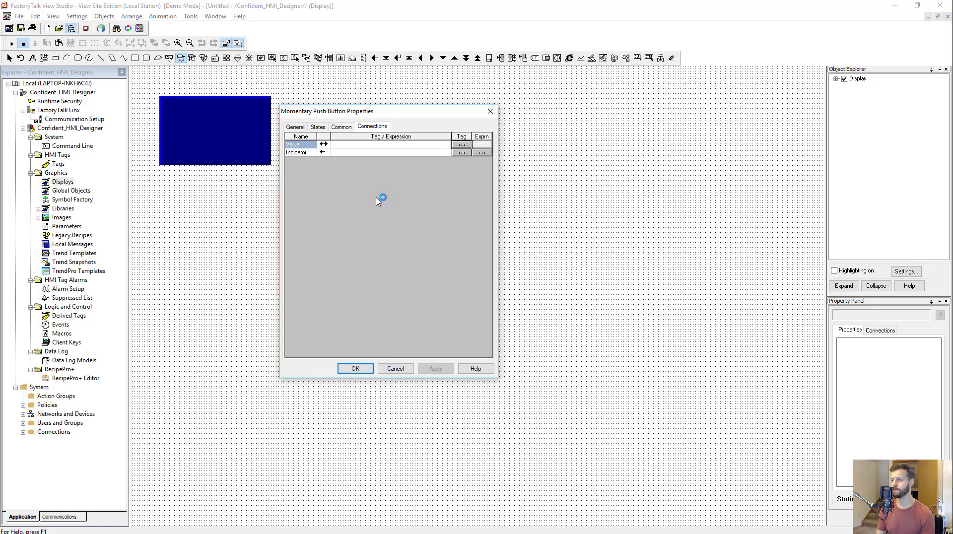
Compare the push button's State0 and State1 settings, and set the State0 caption to START
left_click(318, 127)
left_click(307, 156)
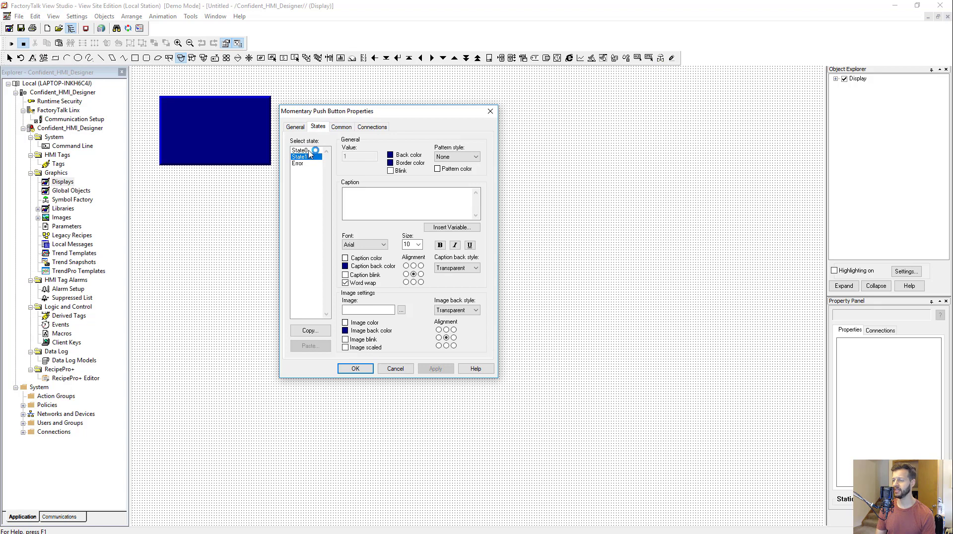
left_click(309, 149)
left_click(310, 157)
left_click(313, 150)
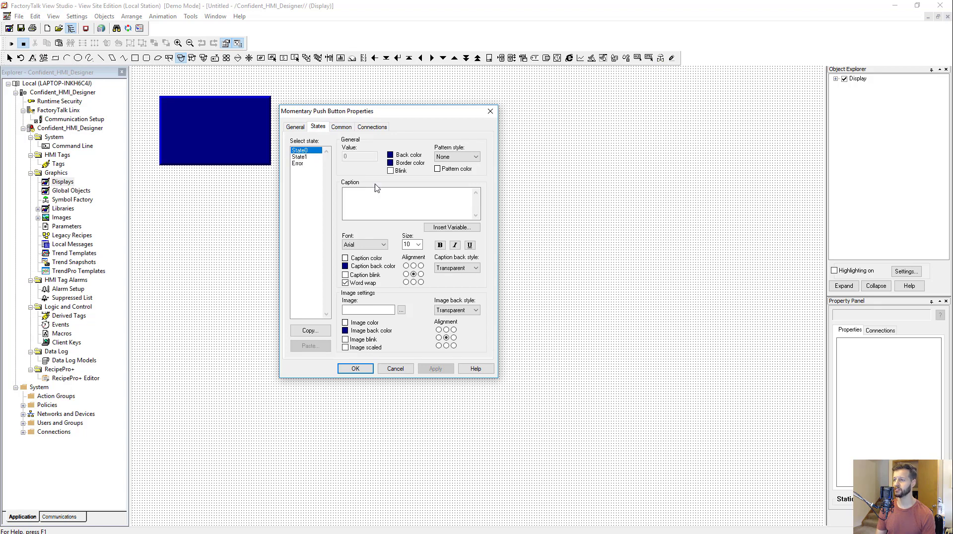
left_click(388, 198)
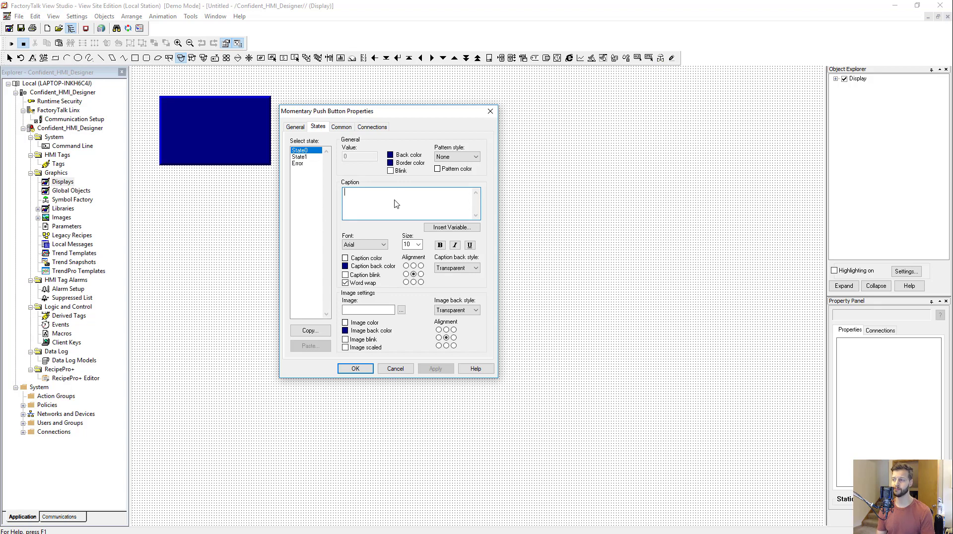
type("START")
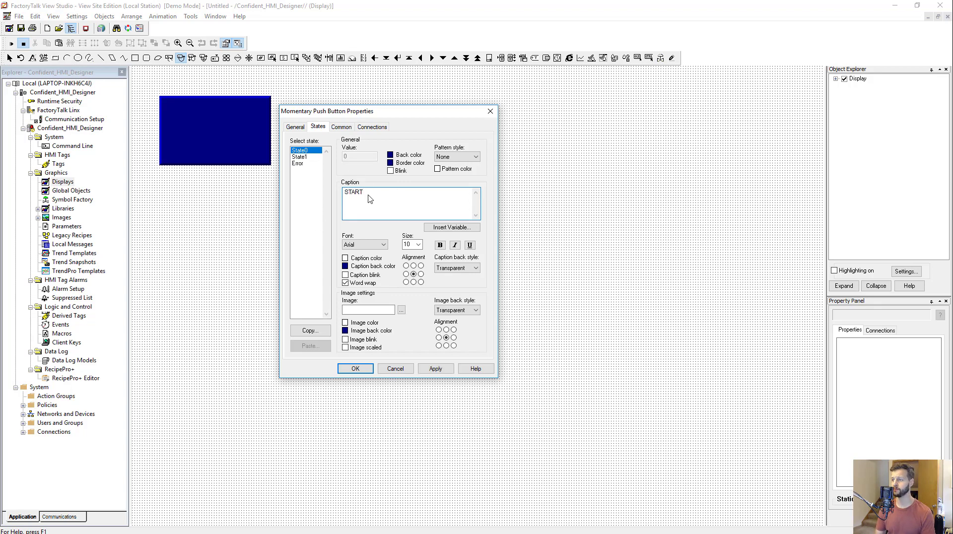
Set the push button's State1 caption to START and apply the changes
left_click(313, 157)
left_click(367, 203)
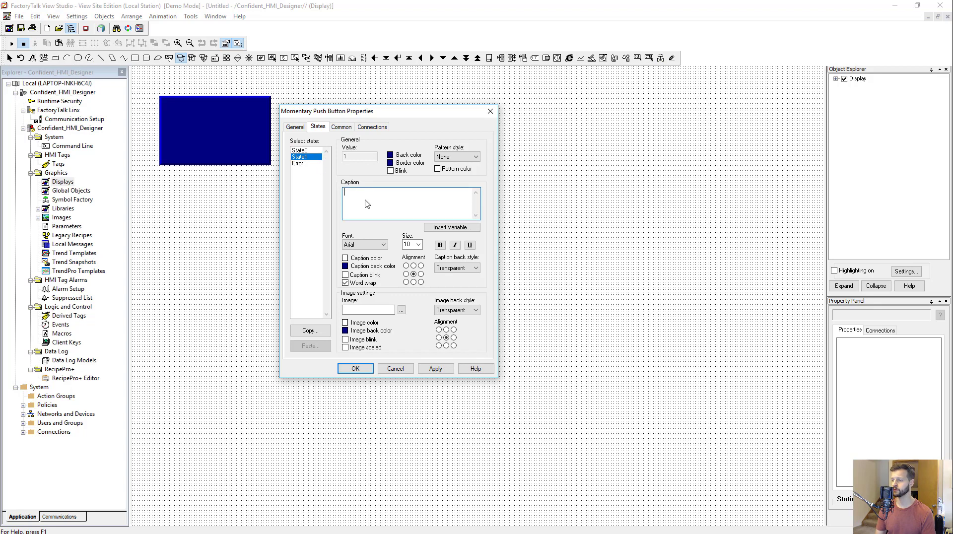
type("START")
left_click(435, 369)
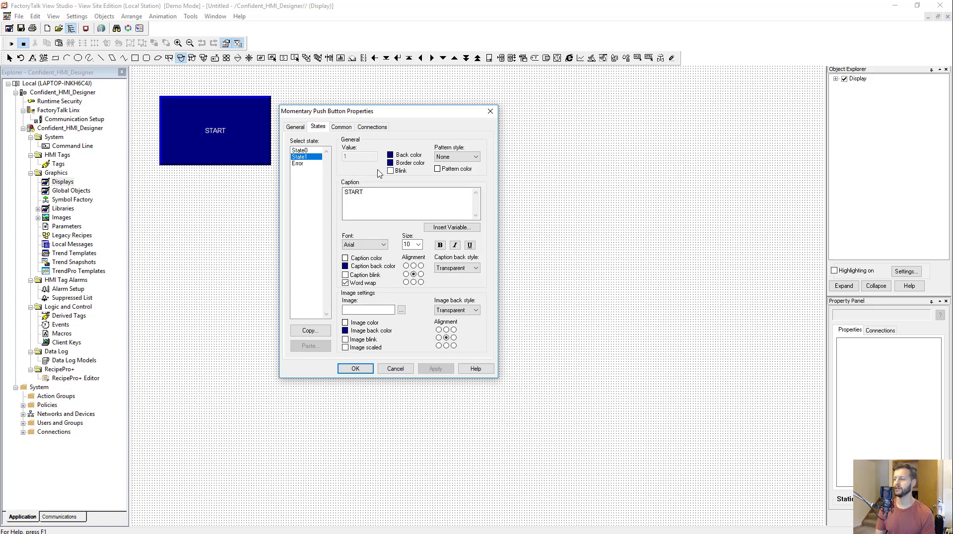
left_click(391, 157)
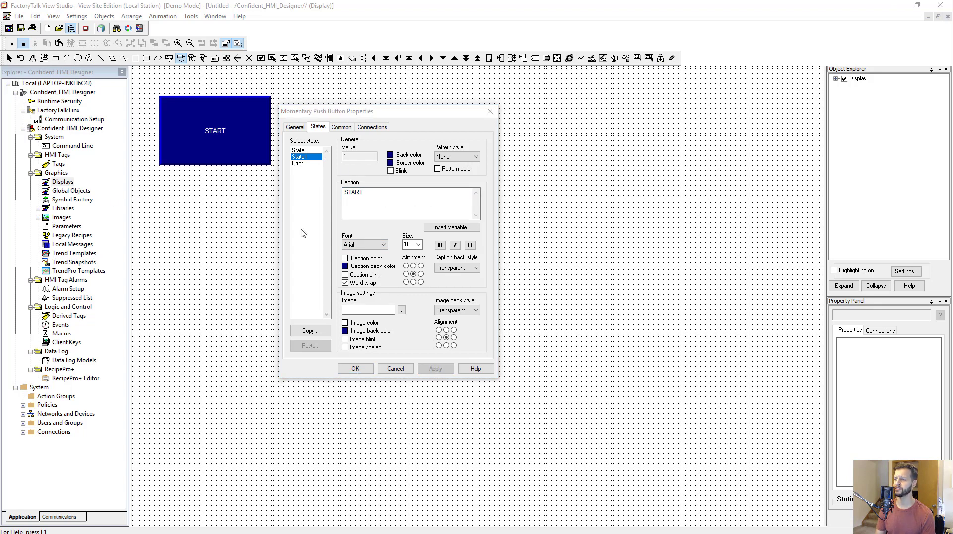
left_click(402, 218)
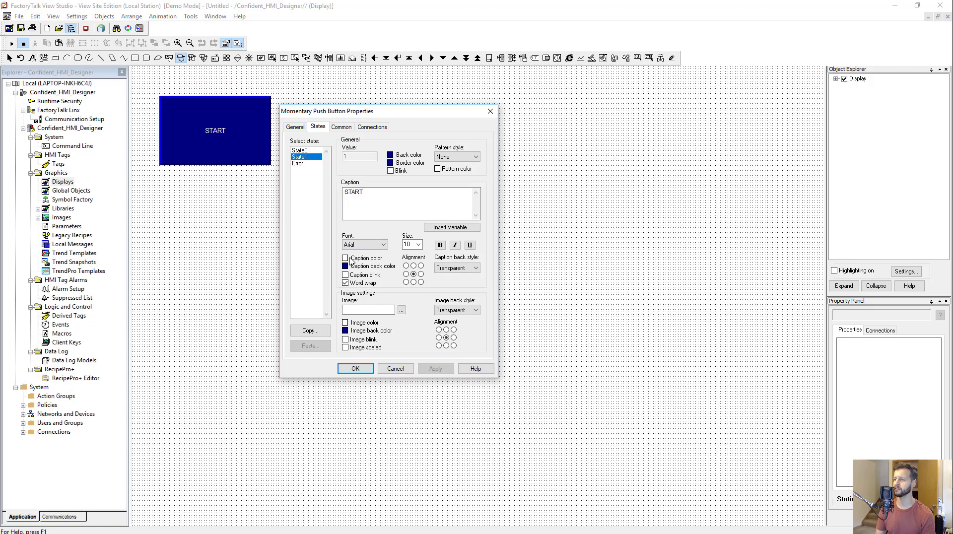
left_click(376, 215)
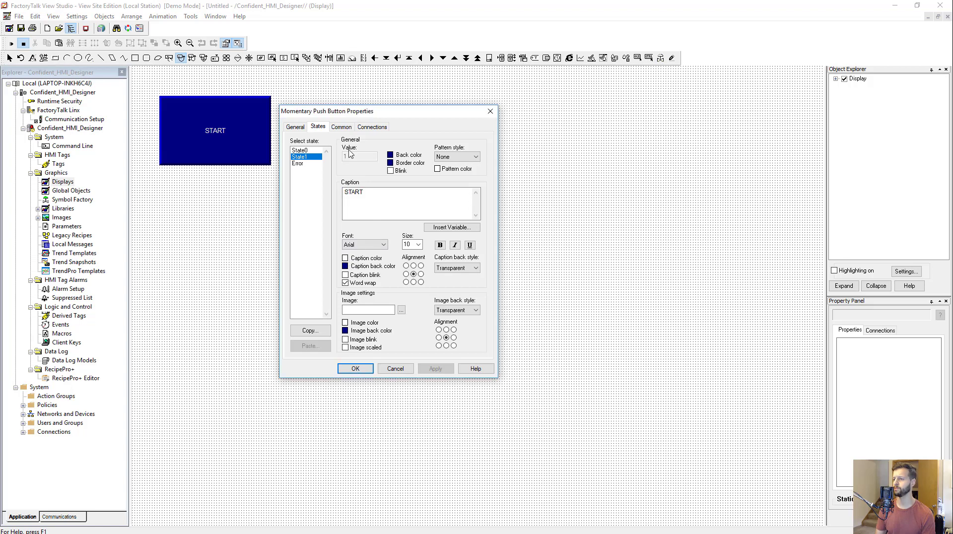
Accept the push button's properties and resize the START button to about 165 wide by 95 high
left_click(367, 370)
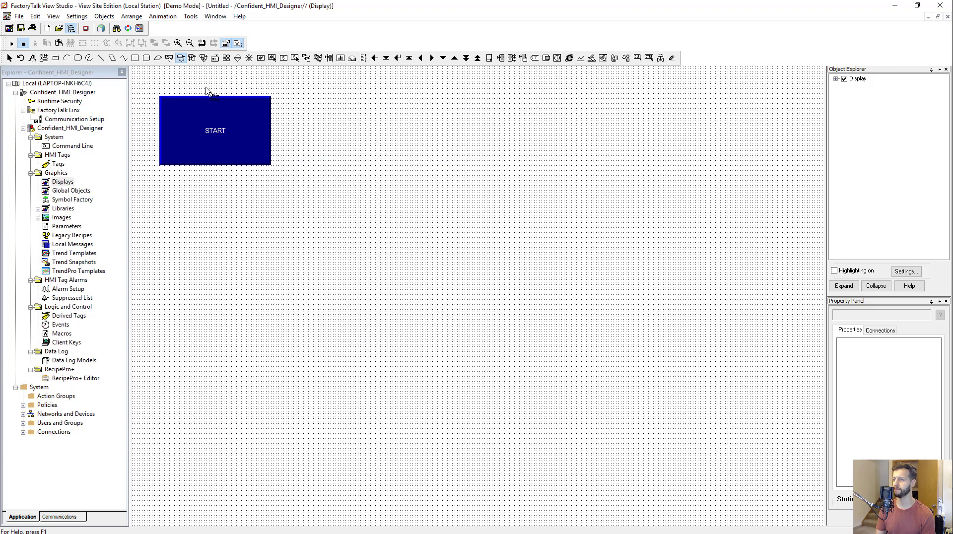
left_click(286, 73)
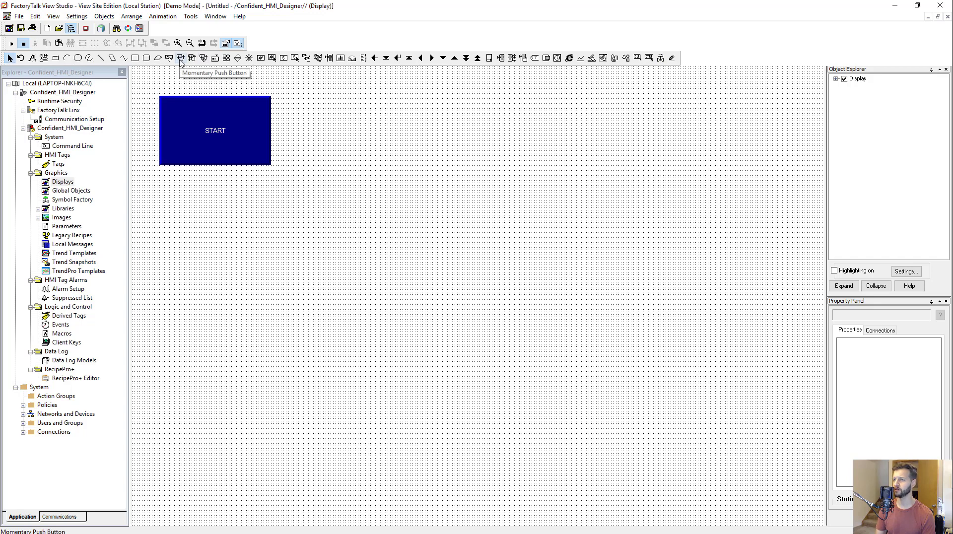
left_click(181, 59)
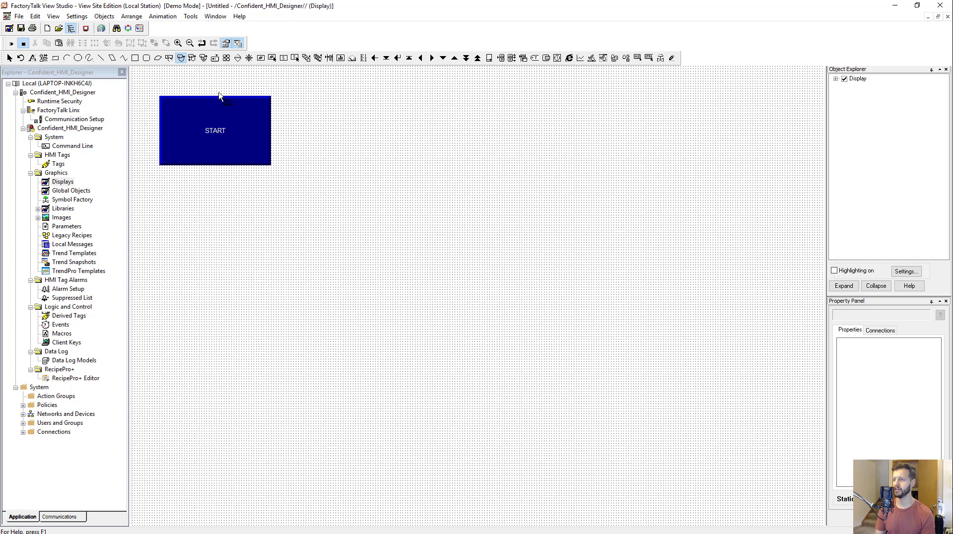
key("Escape")
left_click(218, 108)
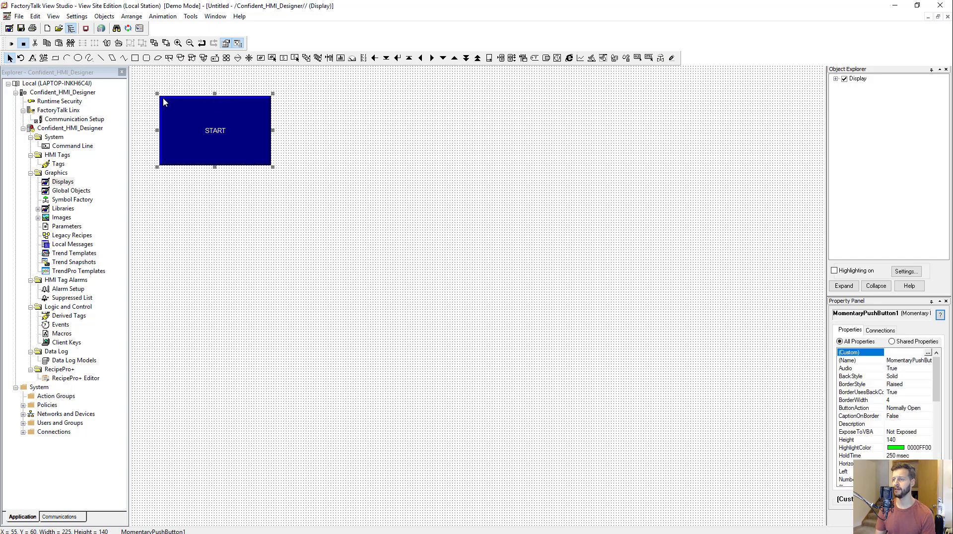
left_click_drag(160, 97, 190, 119)
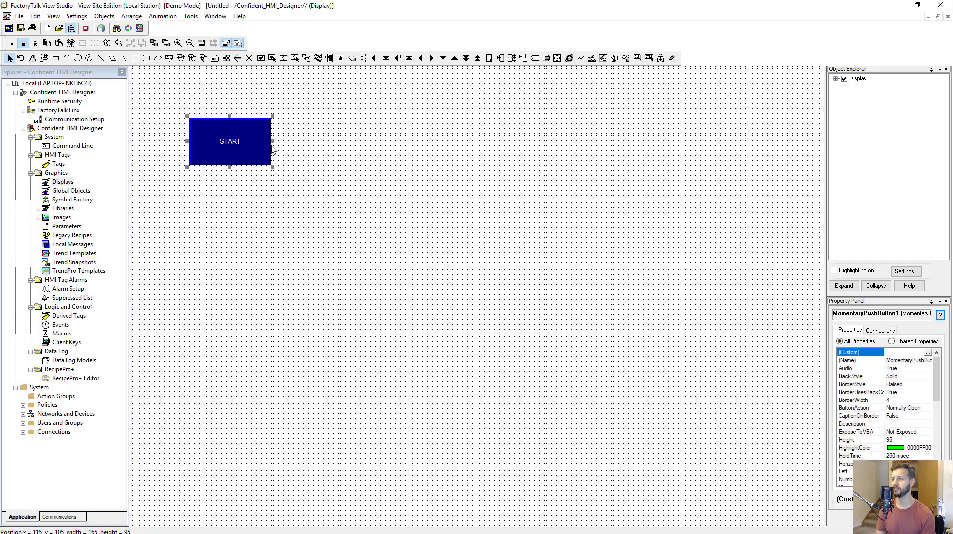
Duplicate the START button and place the copy flush against the original's right edge, aligned at the same height
right_click(256, 142)
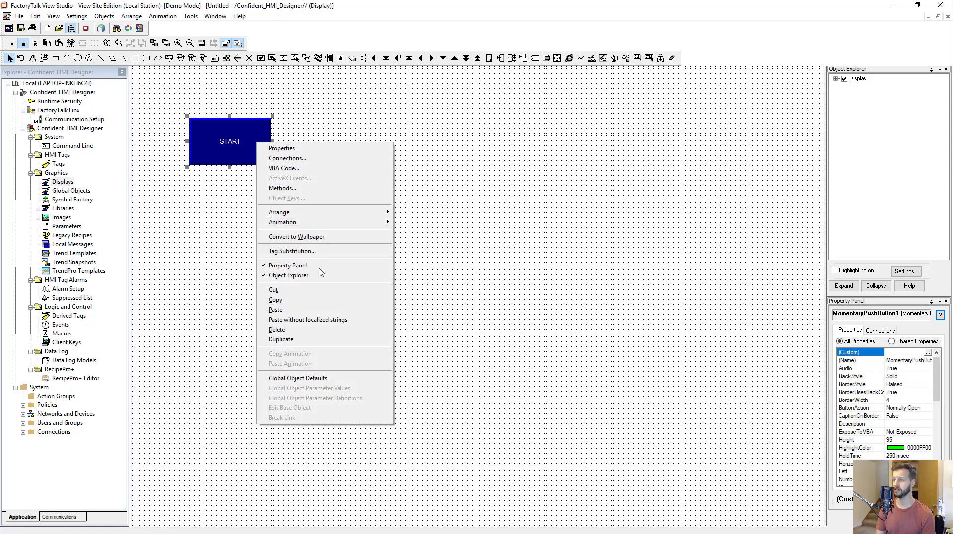
left_click(315, 304)
left_click(322, 155)
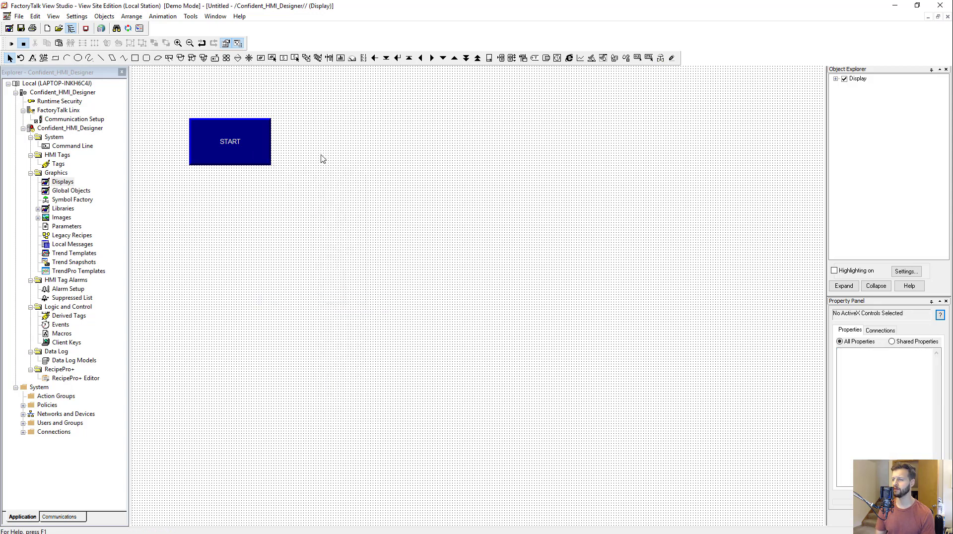
right_click(322, 155)
left_click(346, 234)
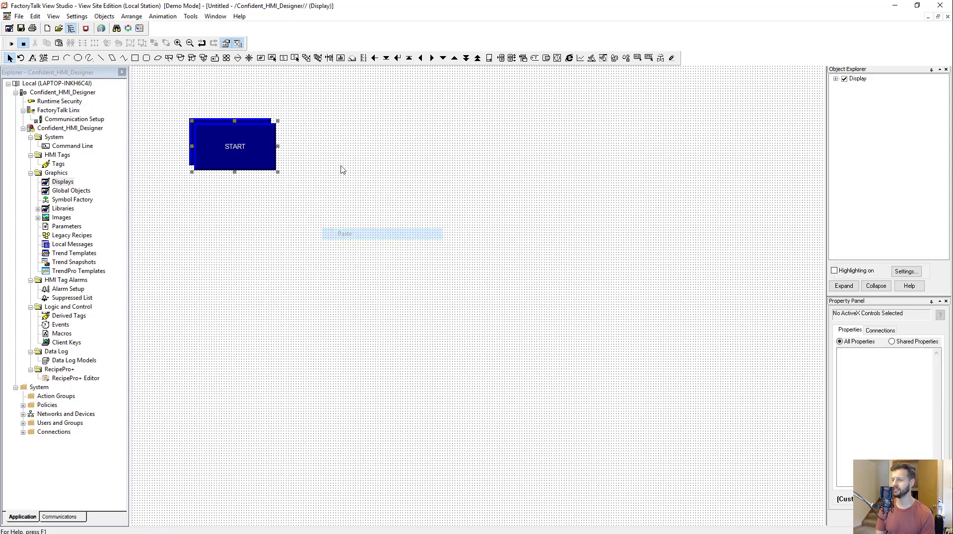
left_click_drag(304, 159, 321, 160)
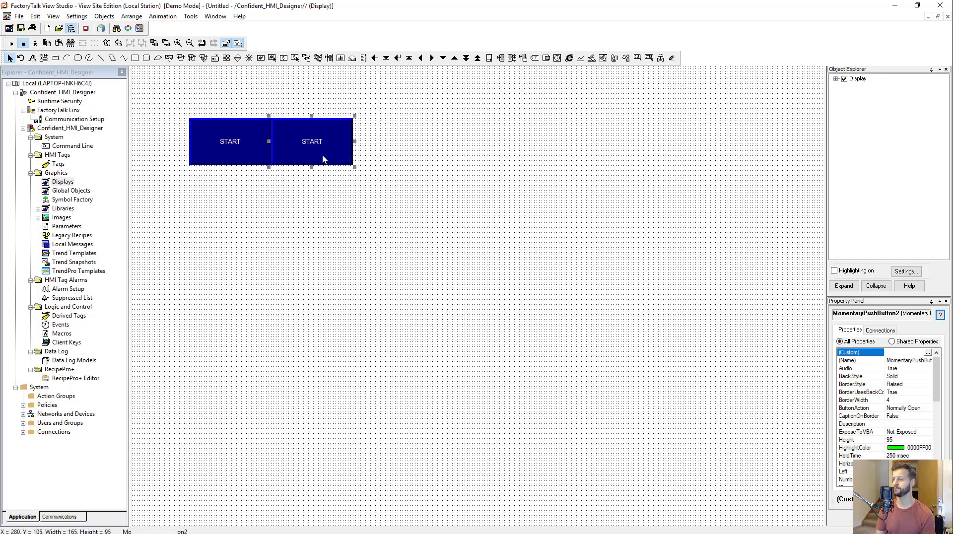
Set both the State1 and State0 captions of the copied push button to STOP
double_click(323, 159)
left_click_drag(83, 11, 168, 33)
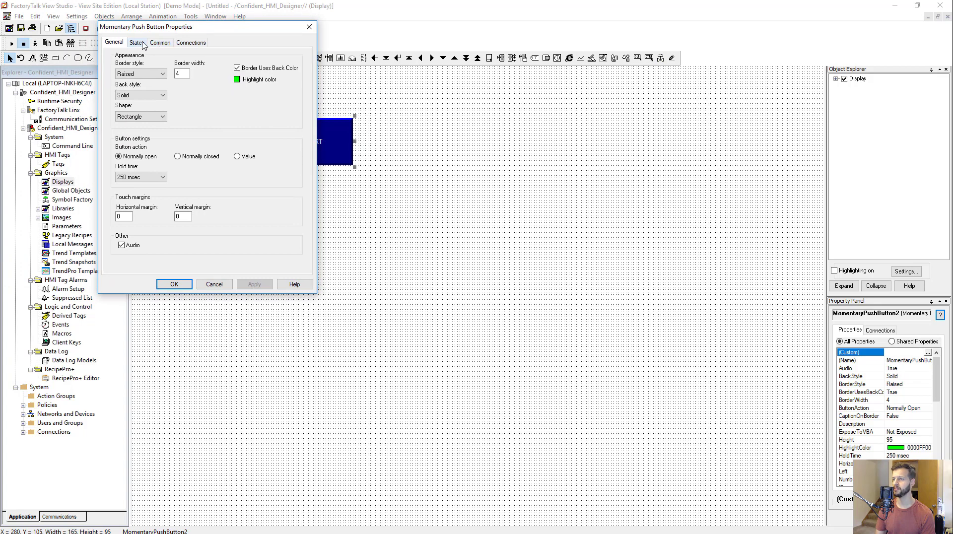
left_click(137, 41)
left_click_drag(188, 107, 139, 104)
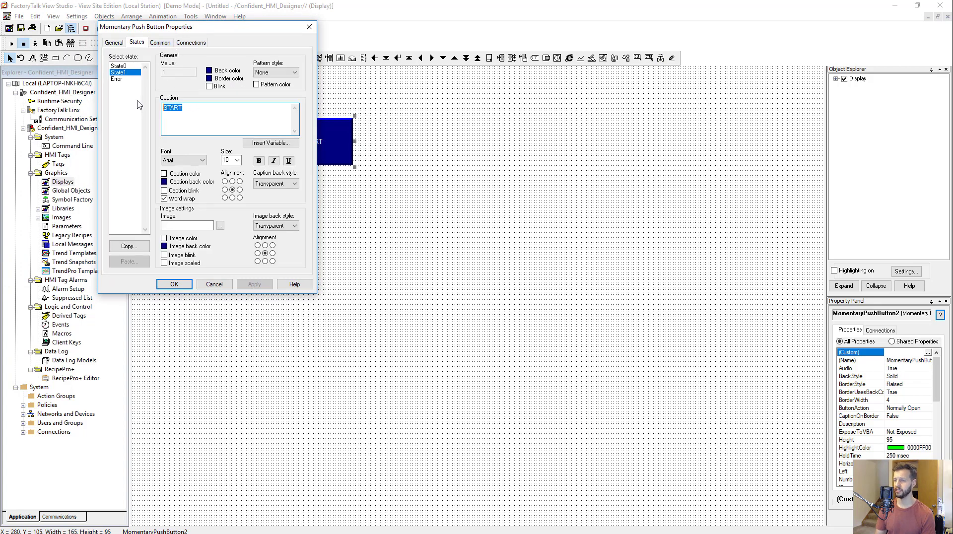
type("STOP")
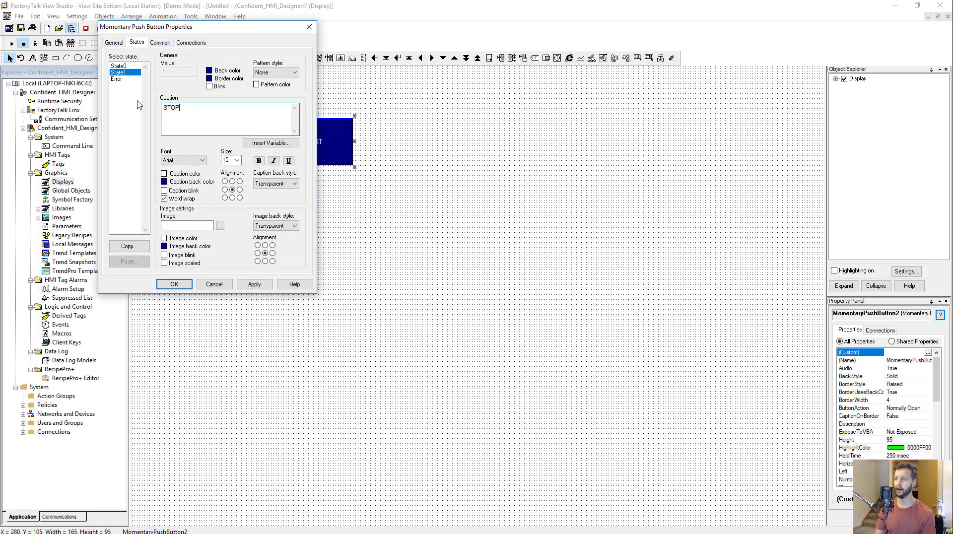
left_click(119, 66)
left_click_drag(192, 110, 135, 105)
type("STOP")
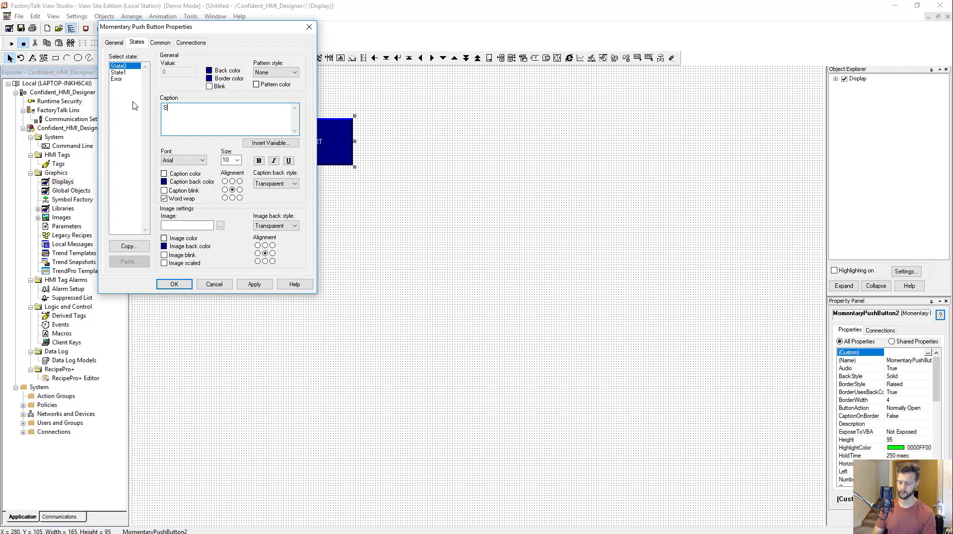
Assign the HMI_Stop_Pump1 tag from FTView_Controller's Online folder to the STOP button's Value connection and accept the properties
left_click(202, 46)
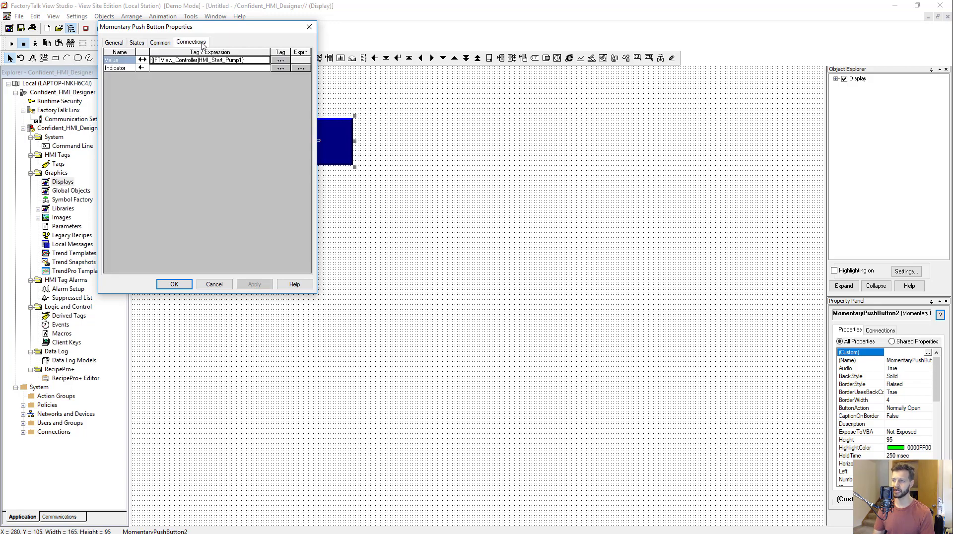
left_click(286, 62)
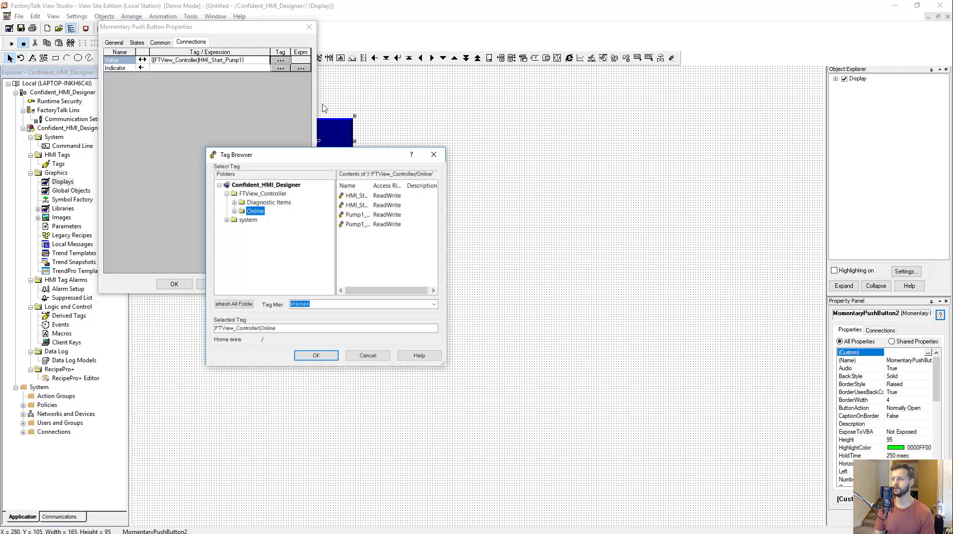
left_click_drag(314, 155, 410, 62)
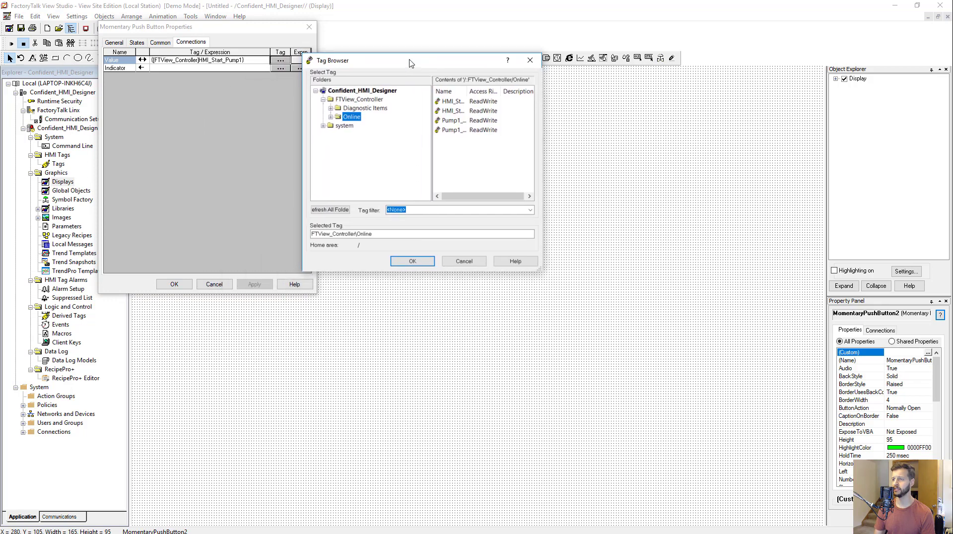
double_click(466, 91)
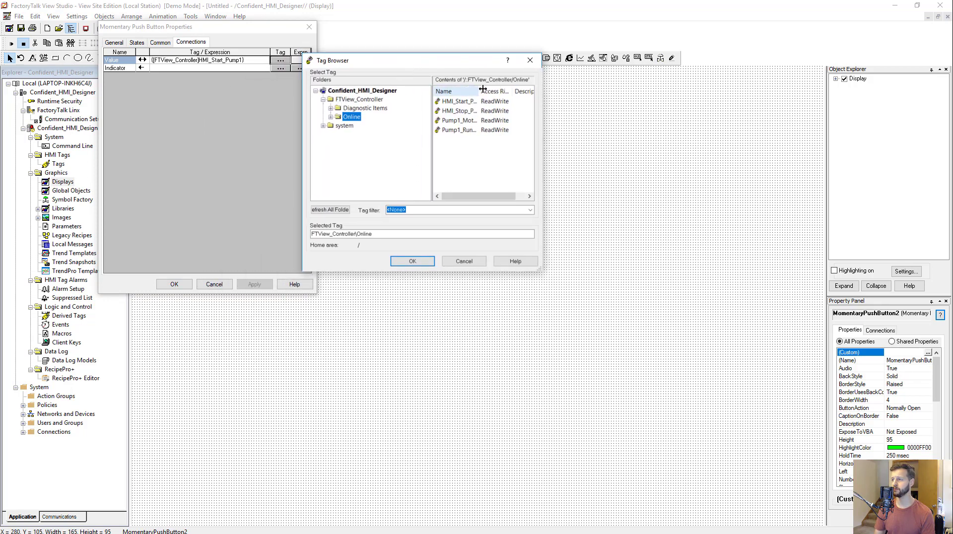
left_click(346, 100)
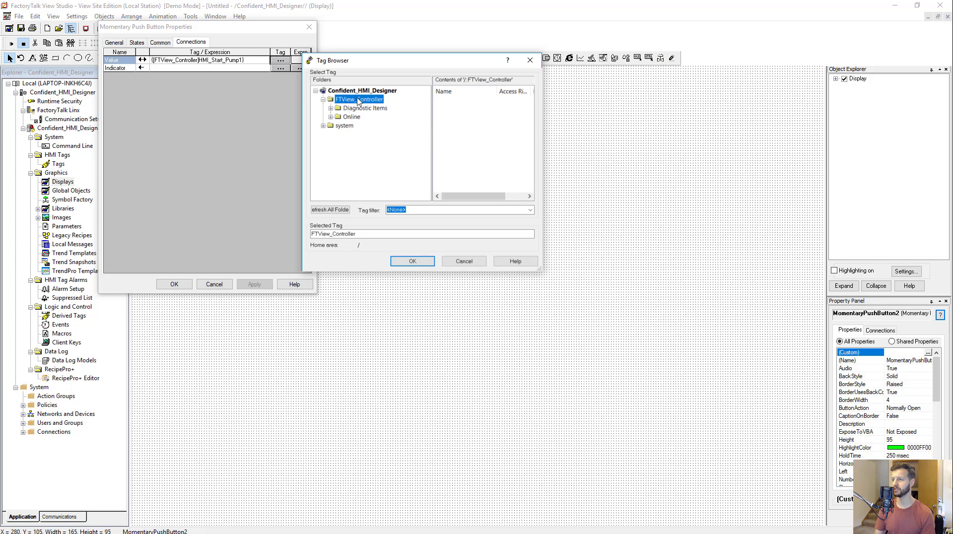
left_click(350, 118)
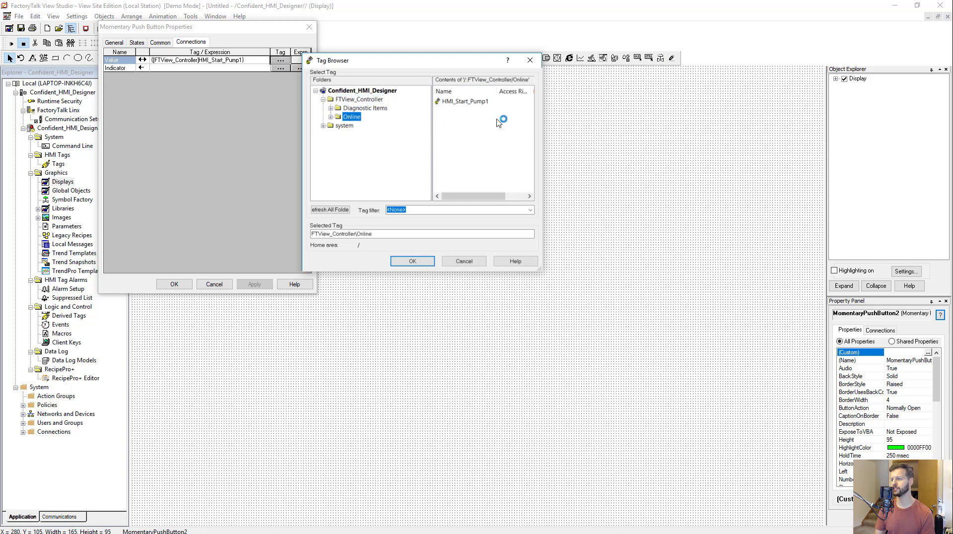
left_click_drag(494, 90, 508, 91)
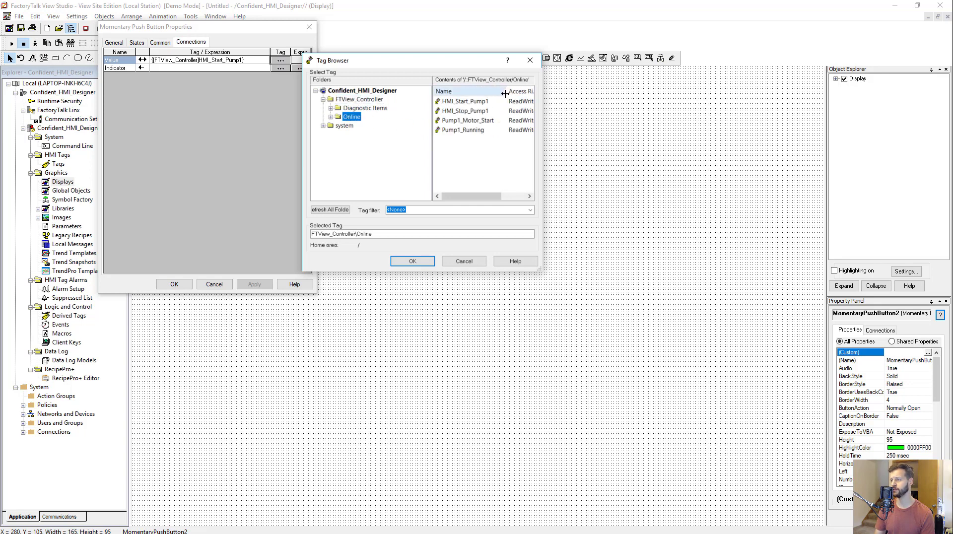
left_click(482, 114)
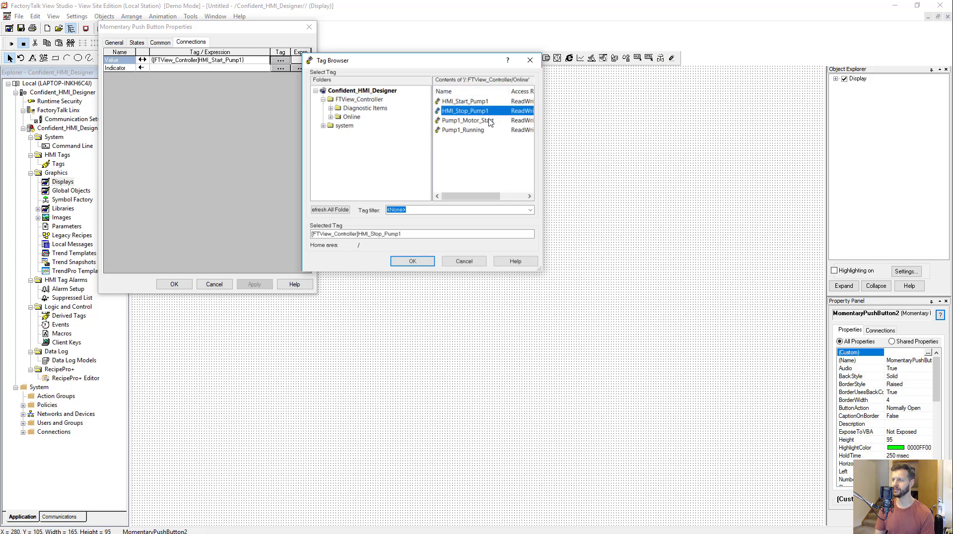
left_click(412, 261)
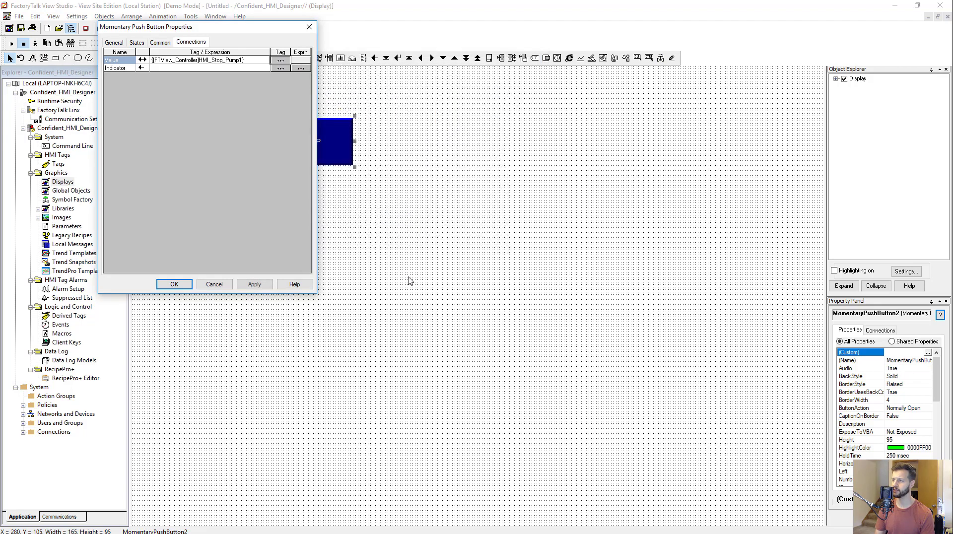
left_click(174, 284)
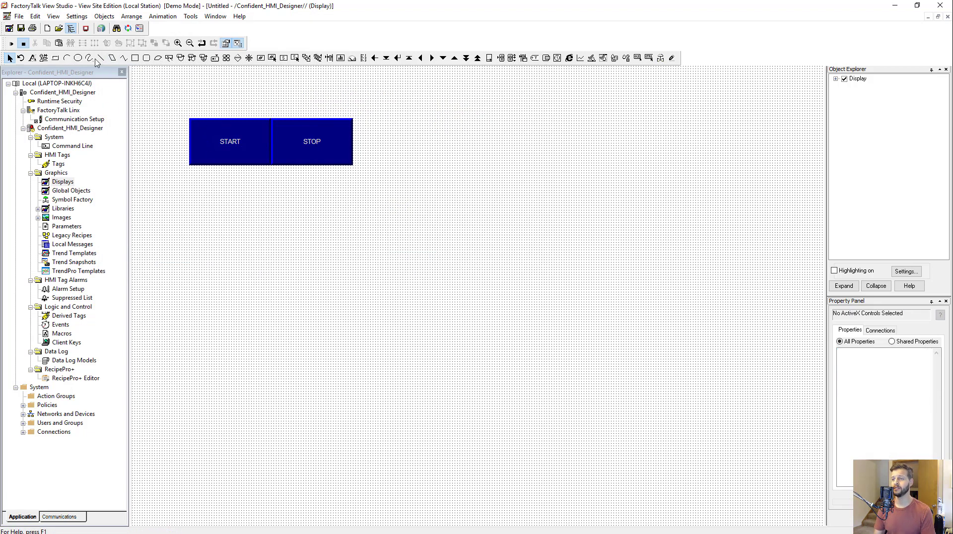
Save the display under the component name Pump1
left_click(21, 28)
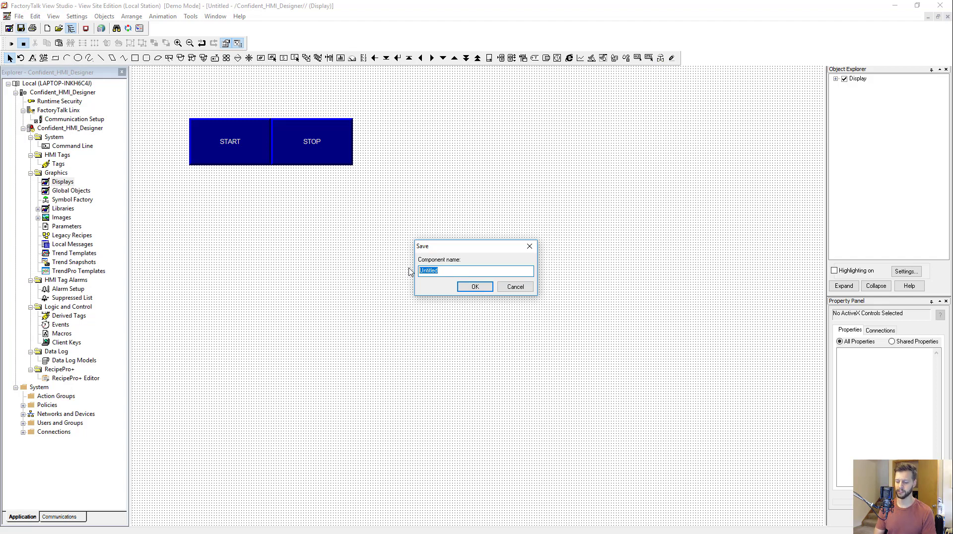
type("Pum")
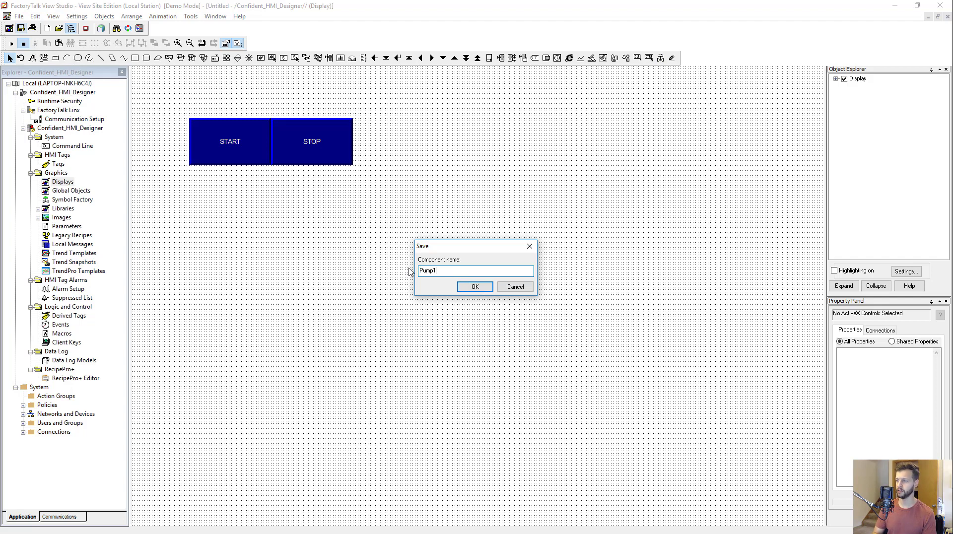
type("p1")
key("Return")
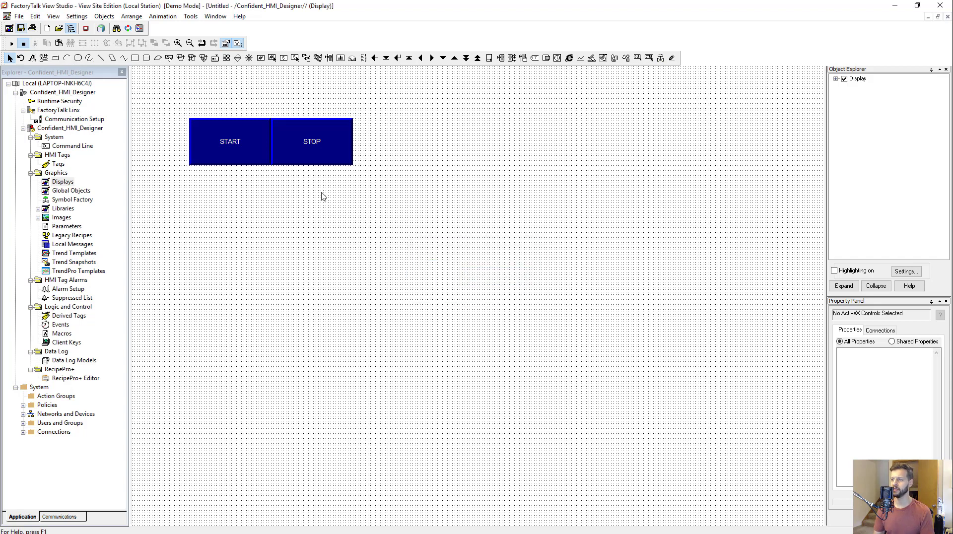
Draw a solid teal rectangle centred just below the START and STOP buttons, keeping its default properties
left_click(138, 61)
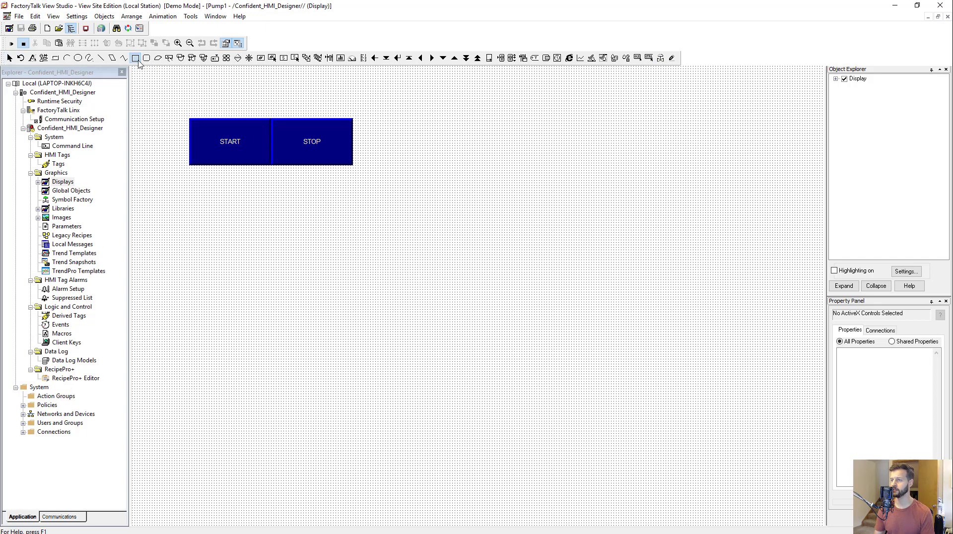
left_click_drag(230, 169, 313, 230)
left_click_drag(107, 15, 229, 49)
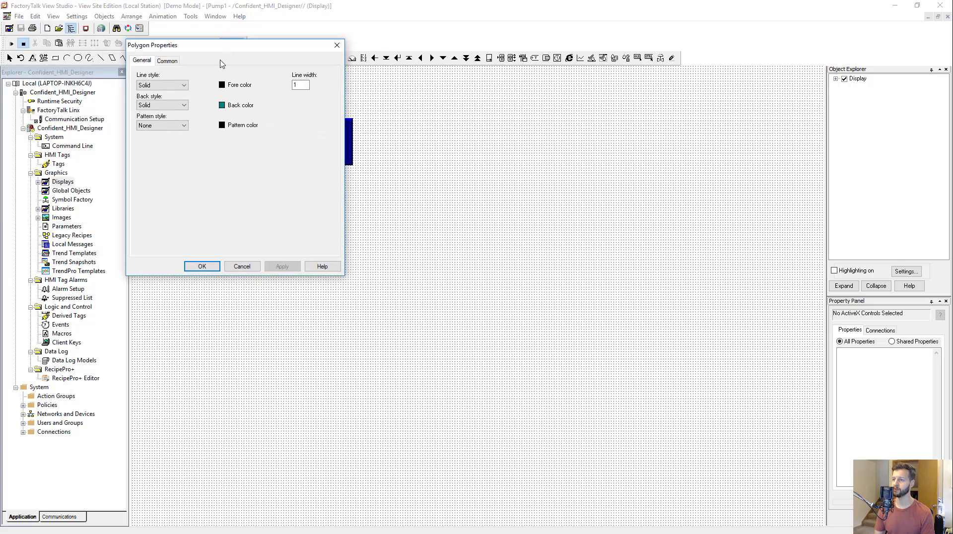
left_click(202, 267)
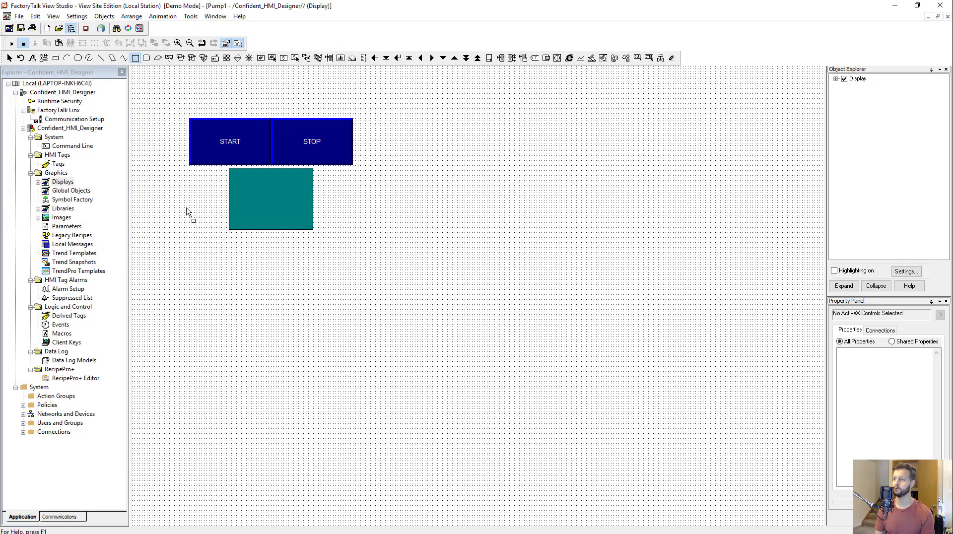
Add the text "Pump 1 Running" over the teal rectangle and move it to the rectangle's centre
left_click(32, 57)
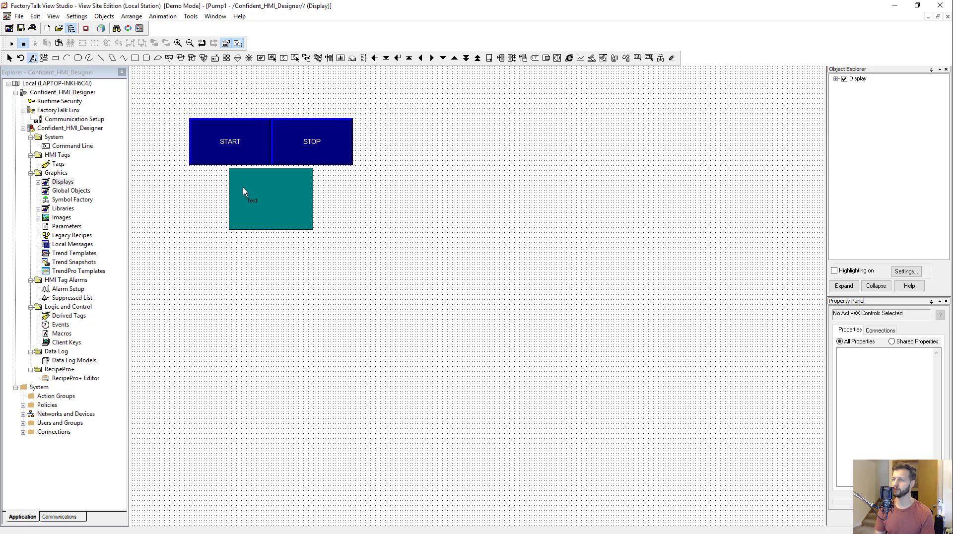
left_click_drag(239, 185, 303, 210)
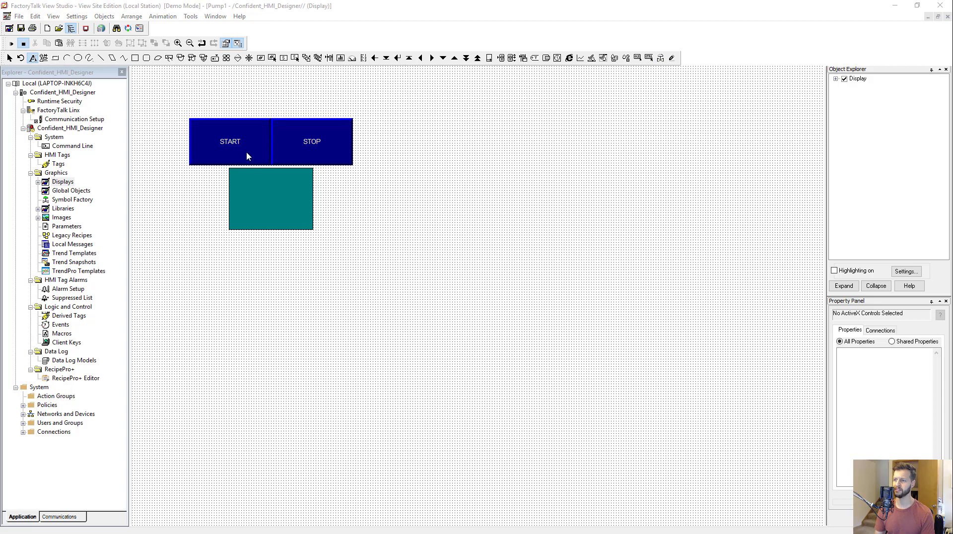
type("P")
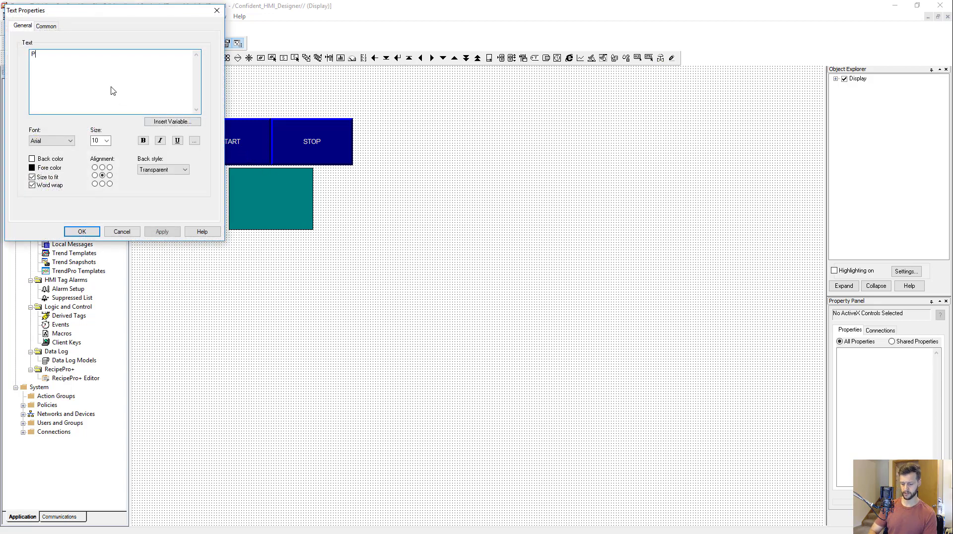
type("ump 1 Running")
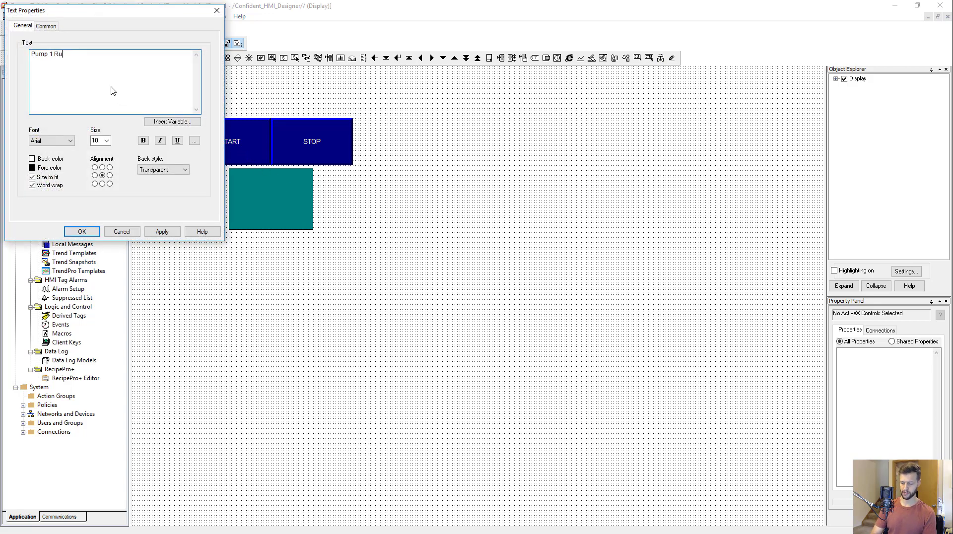
left_click(82, 231)
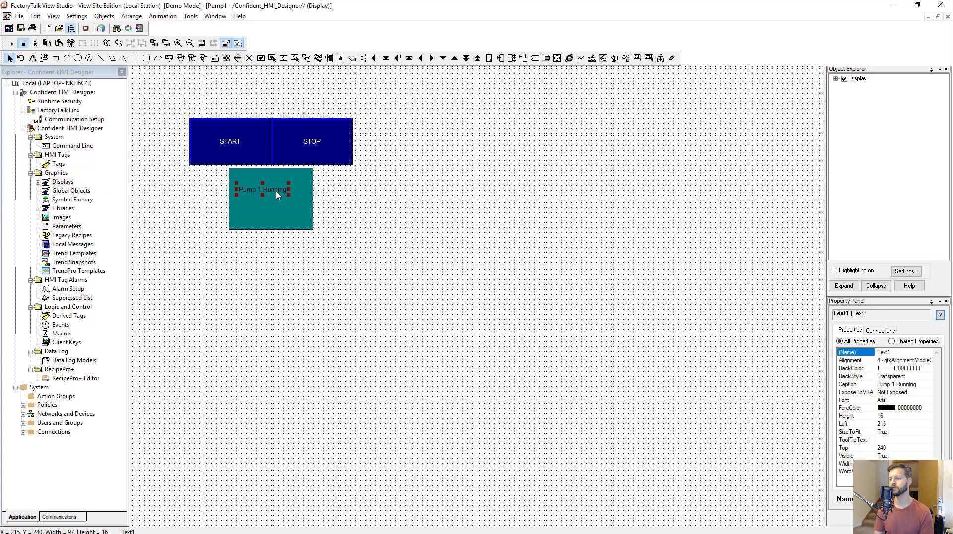
left_click_drag(279, 192, 287, 201)
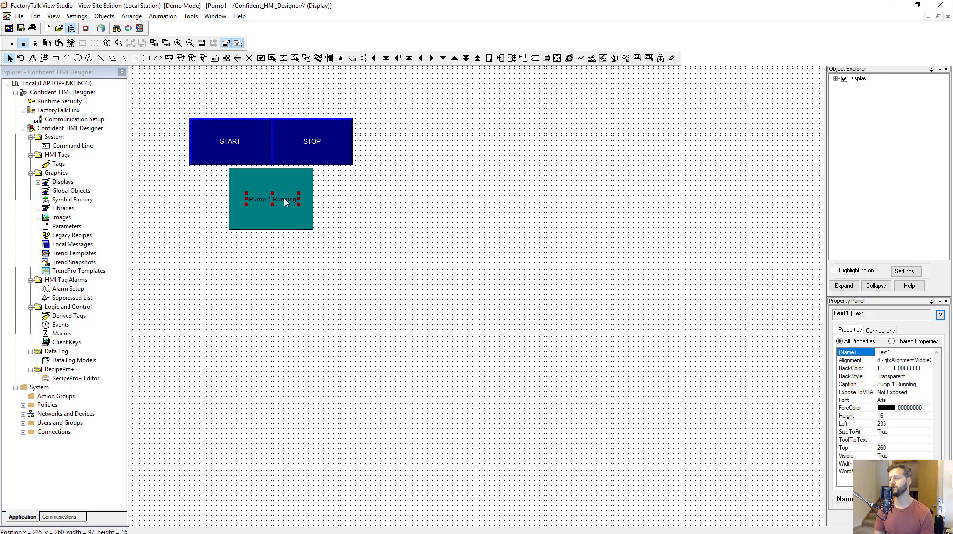
Add a Visibility animation to the "Pump 1 Running" text using the Pump1_Running tag from FTView_Controller's Online folder as its expression
right_click(286, 202)
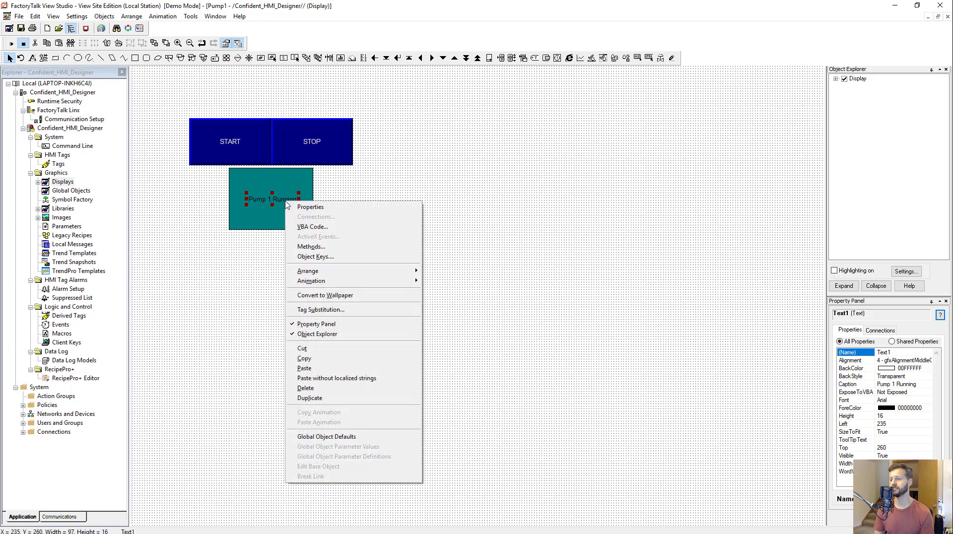
mouse_move(389, 281)
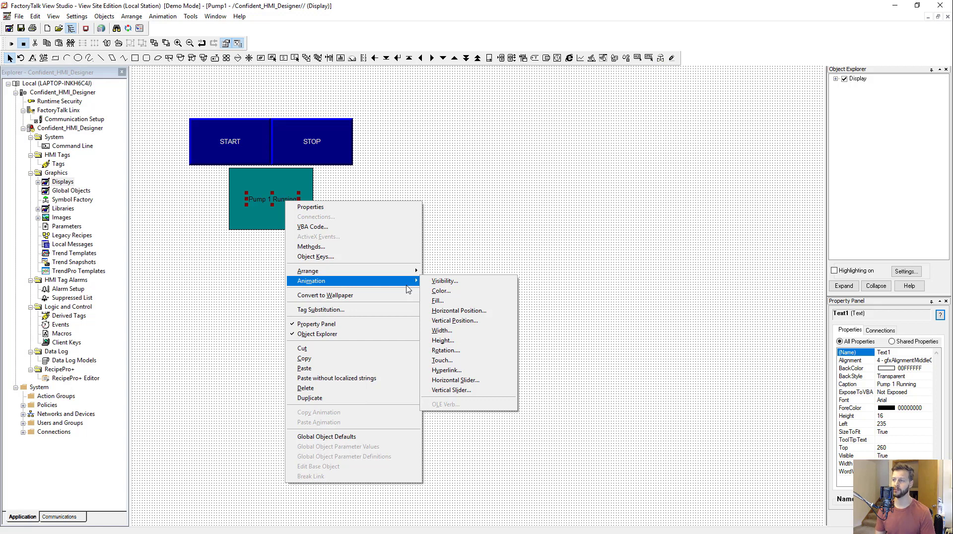
left_click(447, 282)
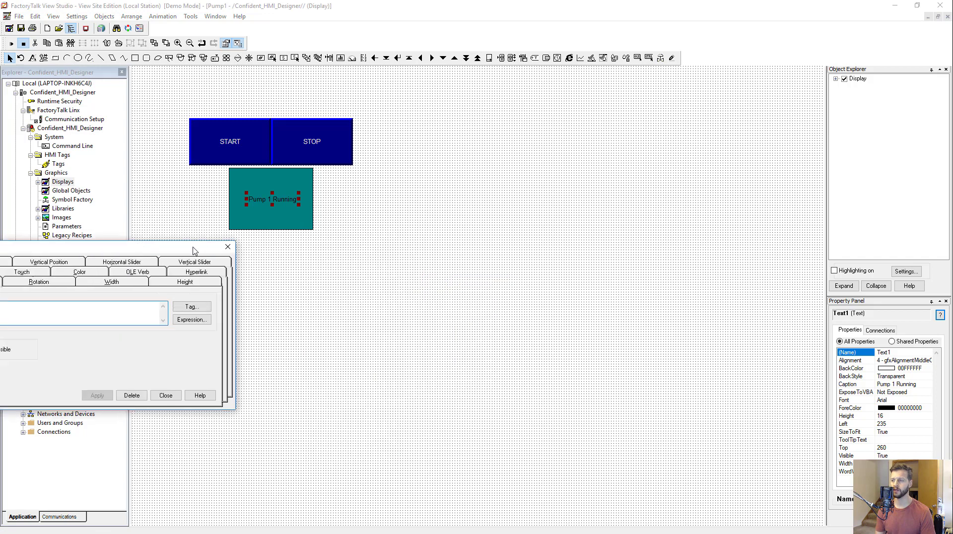
left_click_drag(83, 245, 309, 254)
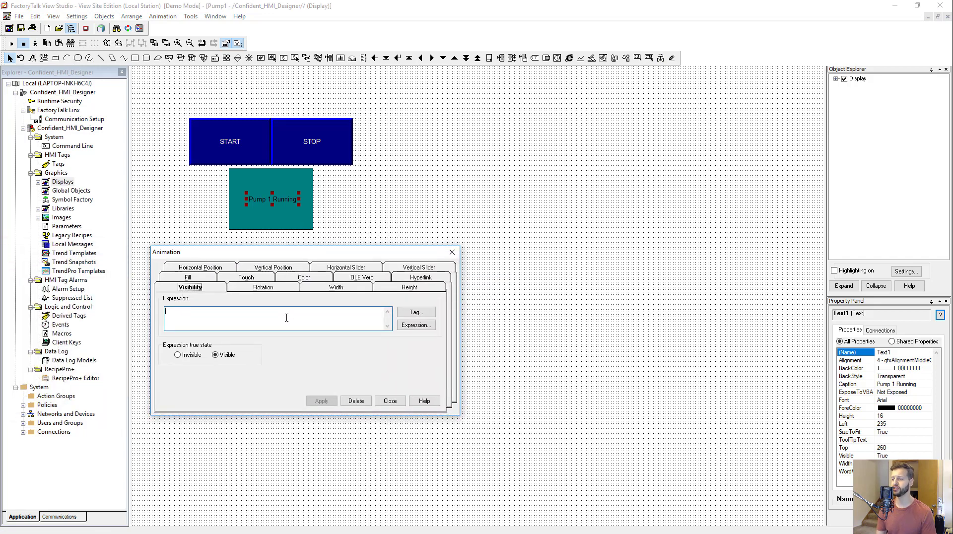
left_click(416, 313)
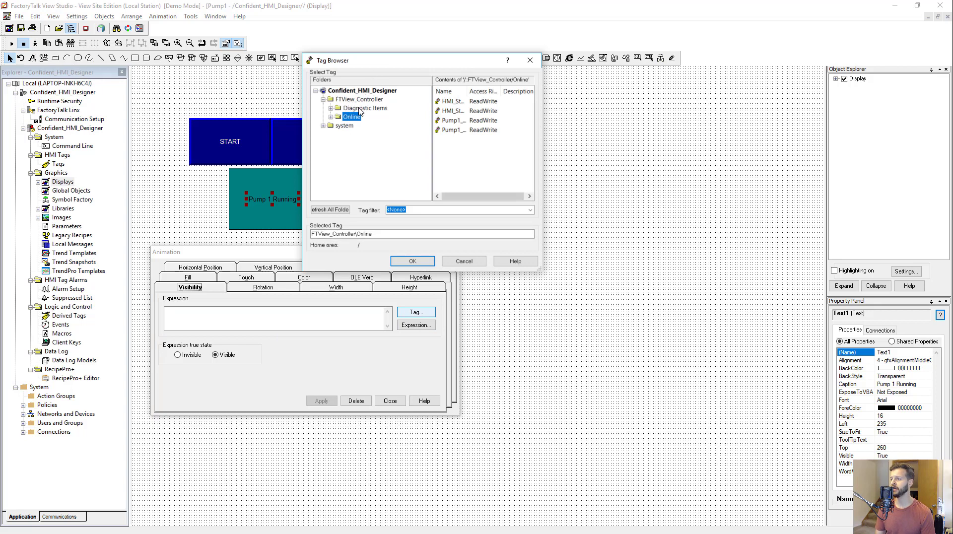
left_click_drag(466, 91, 495, 92)
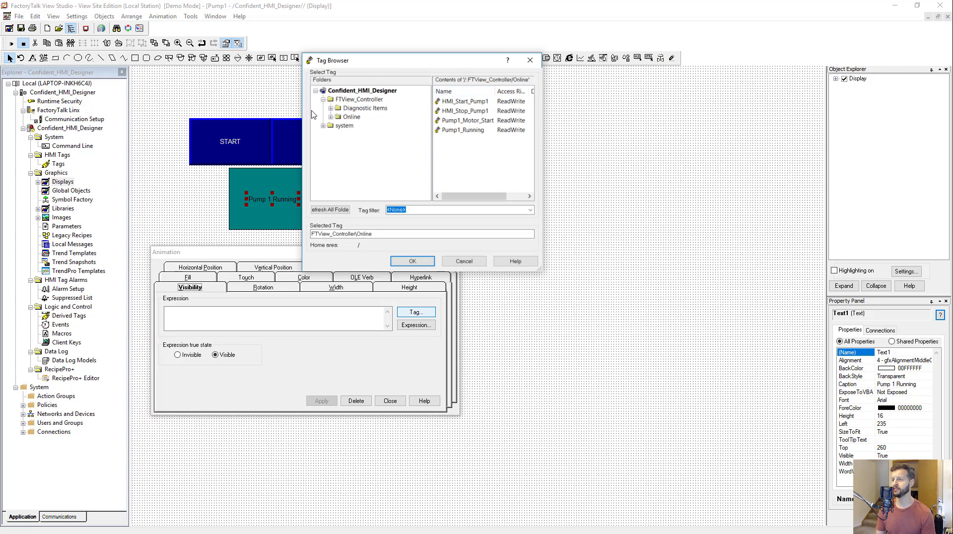
left_click(344, 102)
left_click(350, 117)
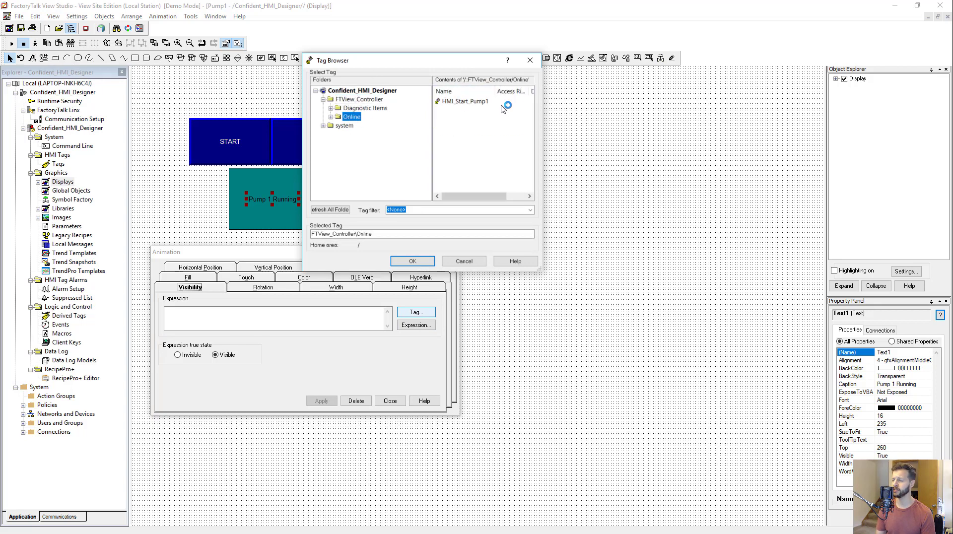
left_click_drag(493, 92, 502, 92)
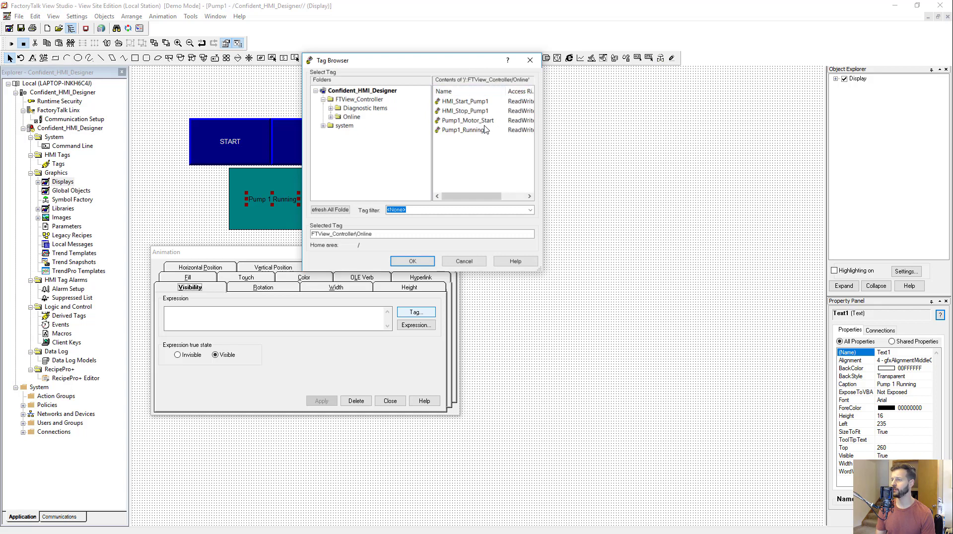
left_click(483, 133)
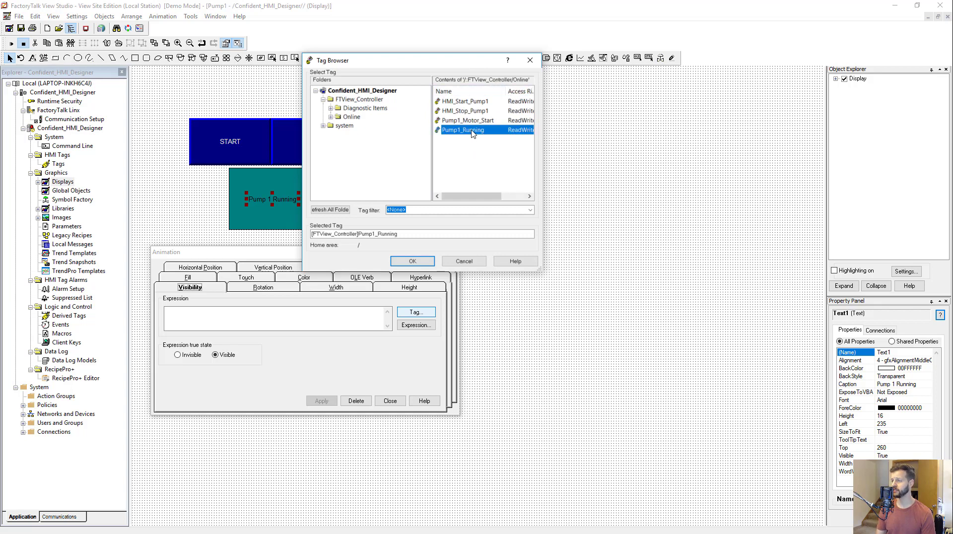
double_click(472, 130)
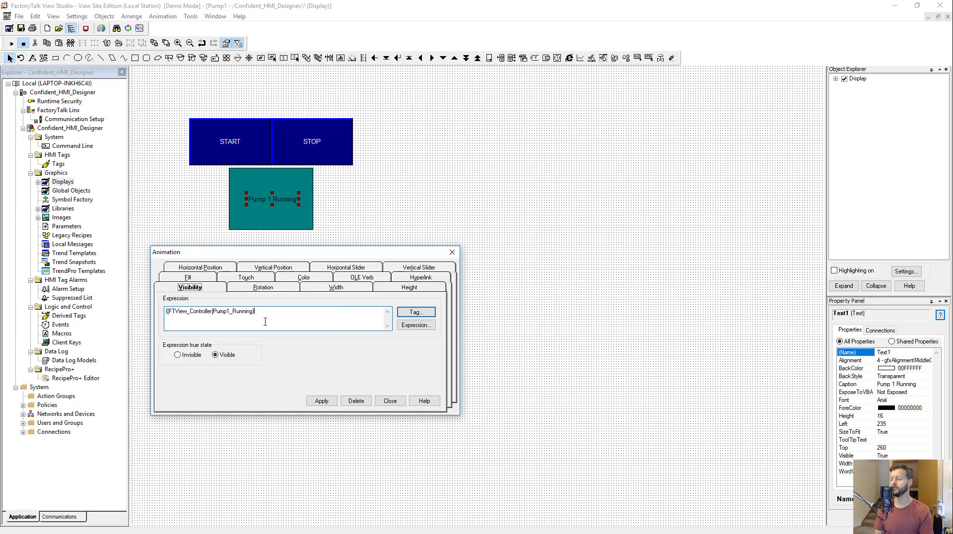
Set the text's visibility expression true state to Visible, apply the animation and close its settings
left_click_drag(305, 309, 152, 301)
left_click(295, 321)
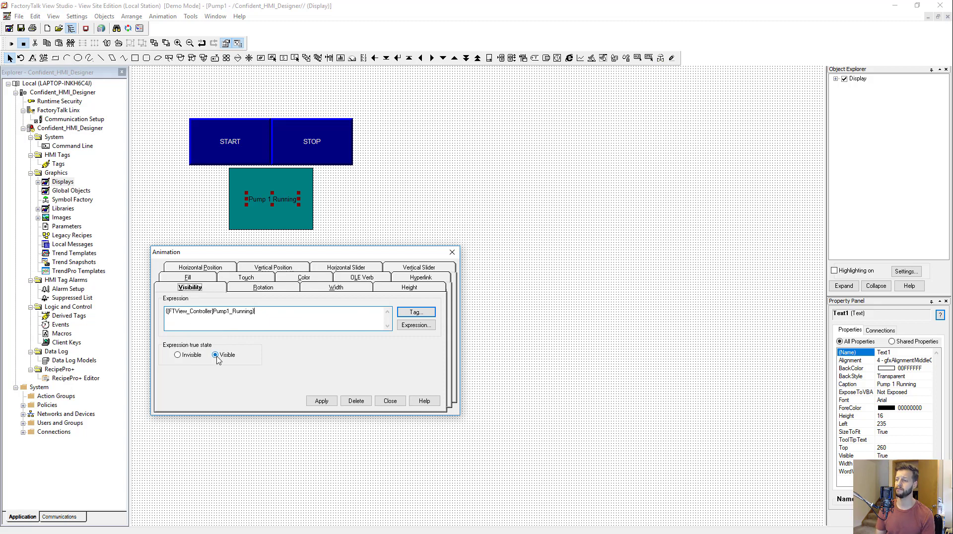
left_click_drag(271, 312, 163, 299)
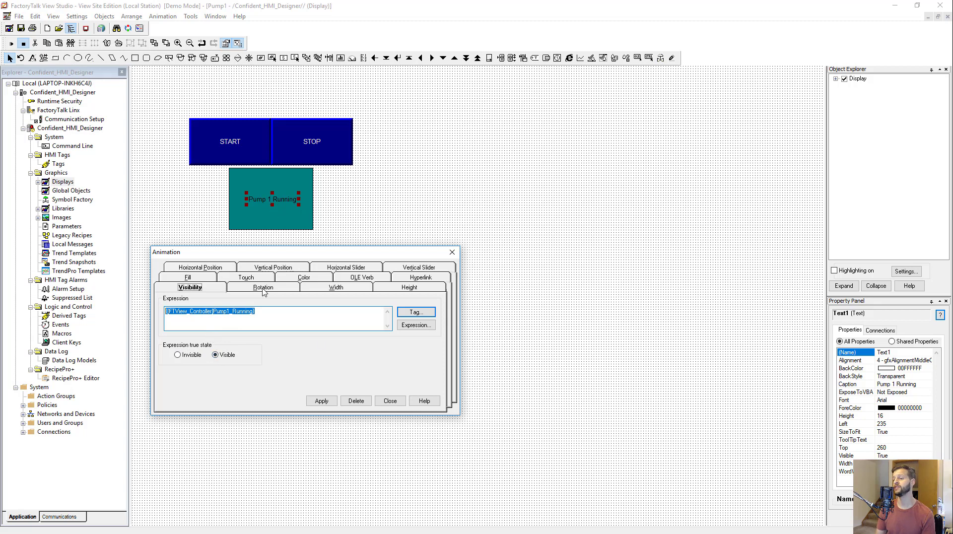
left_click(194, 359)
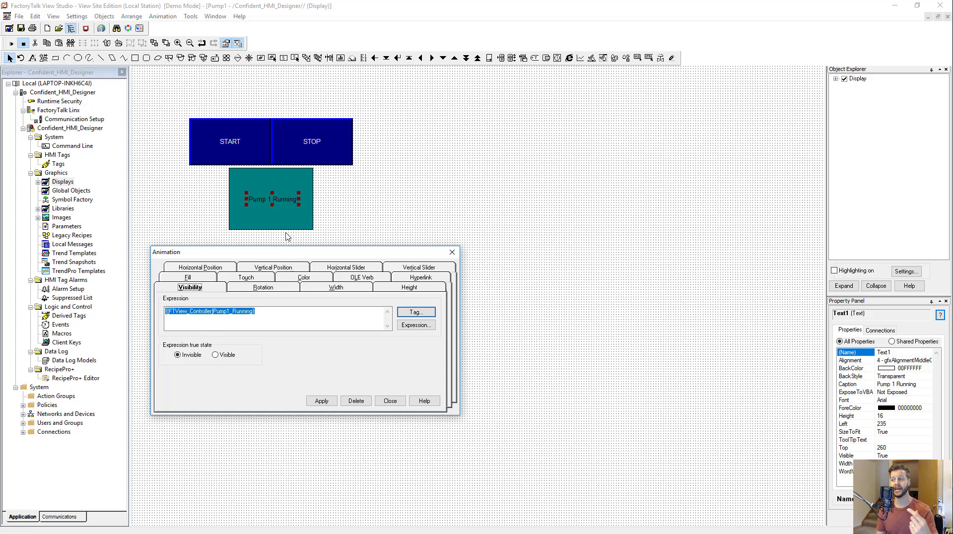
left_click(215, 355)
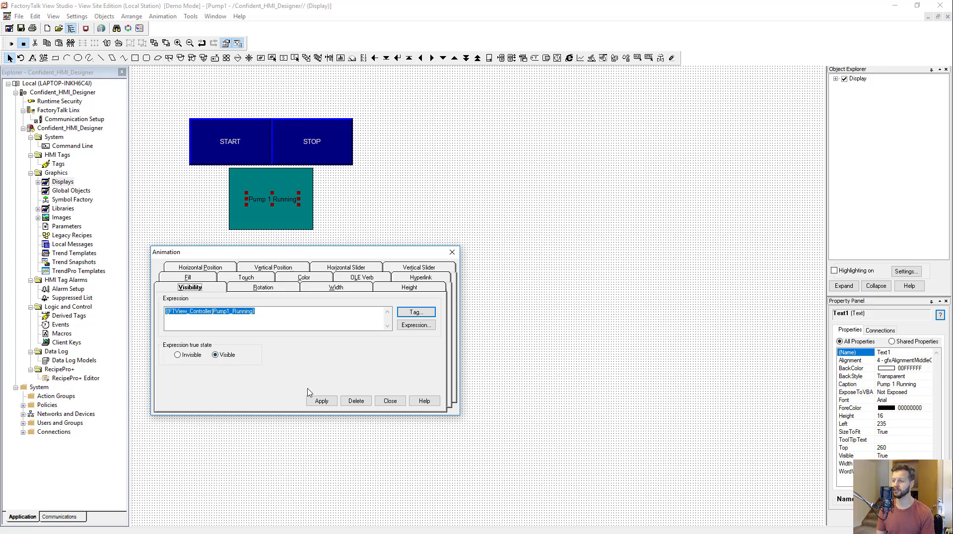
left_click(320, 400)
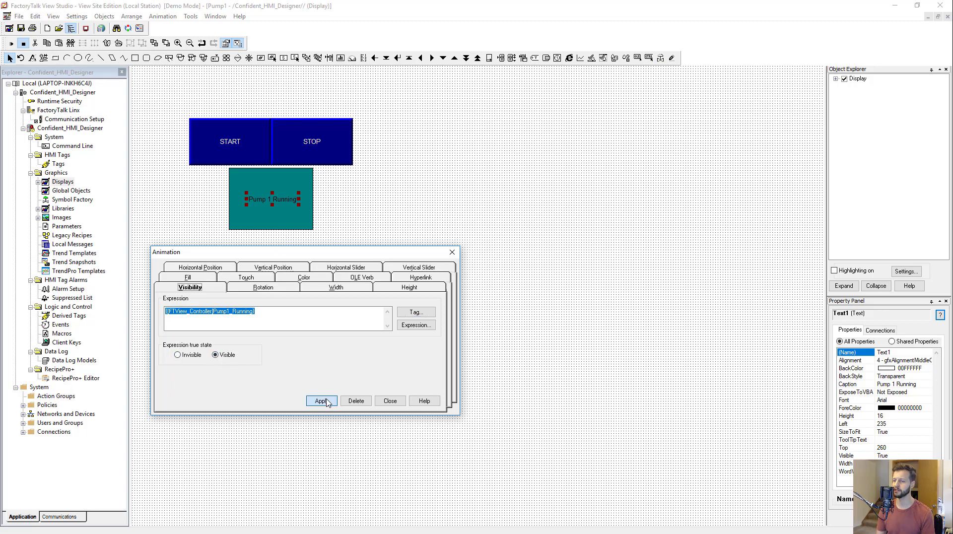
left_click(390, 401)
left_click(426, 342)
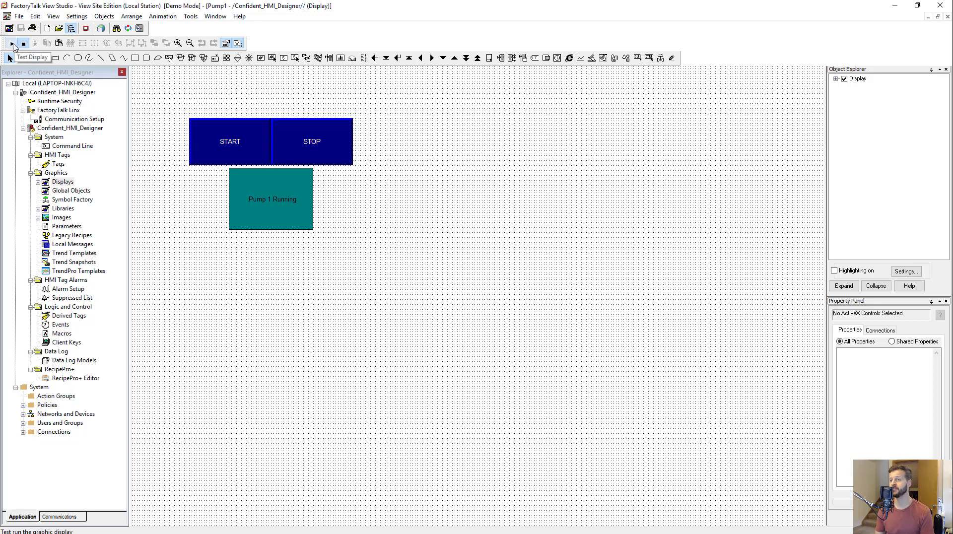
Start a test run of the Pump1 display and arrange FactoryTalk View Studio and Logix Designer side by side
left_click(12, 44)
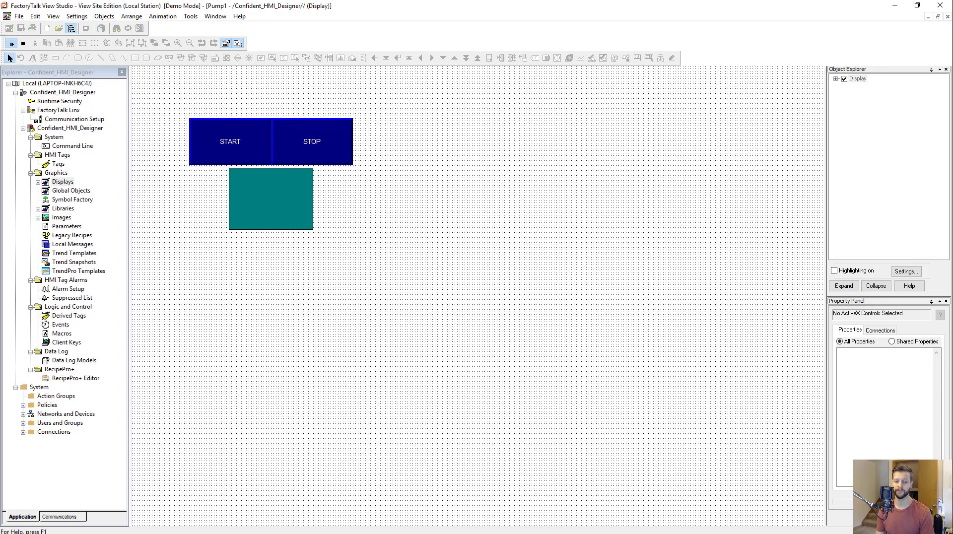
key("alt+Tab")
double_click(260, 4)
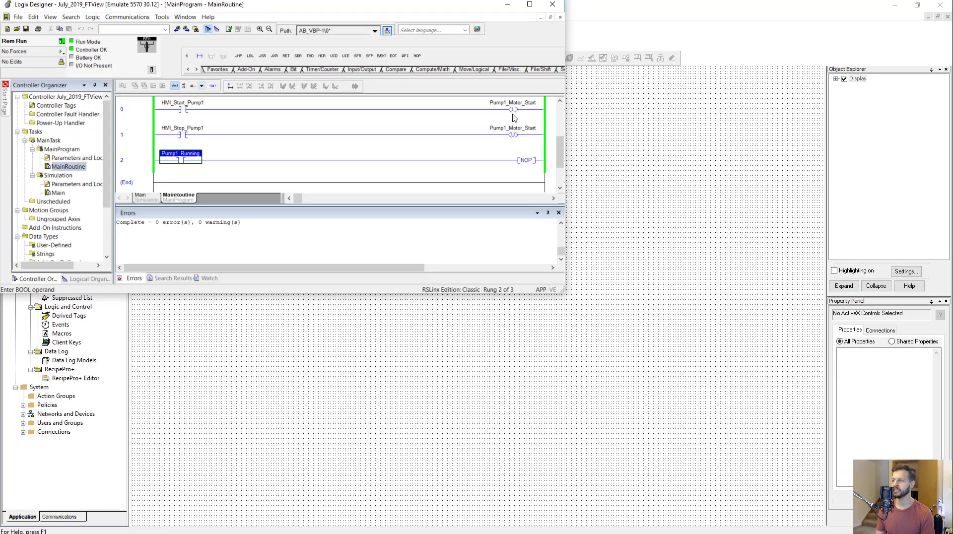
left_click_drag(260, 5, 950, 94)
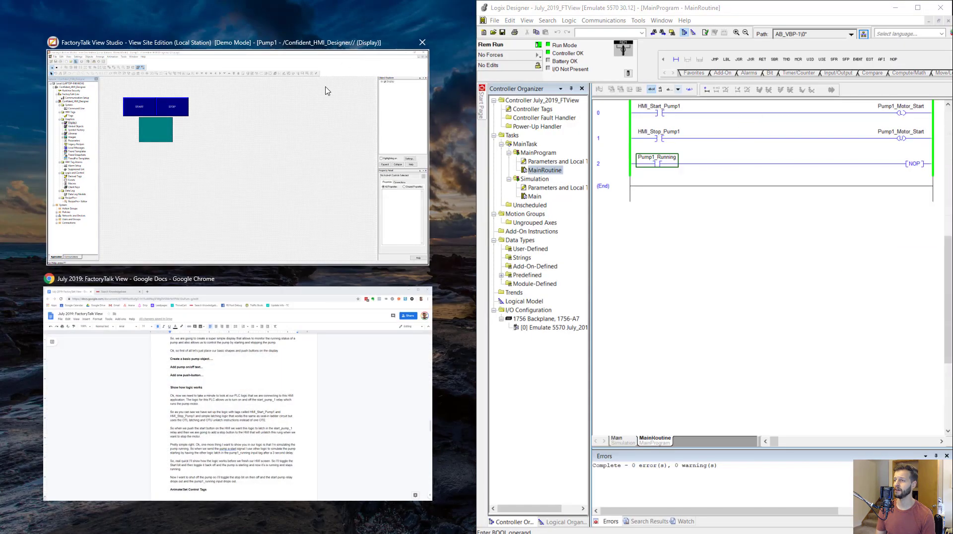
left_click(326, 92)
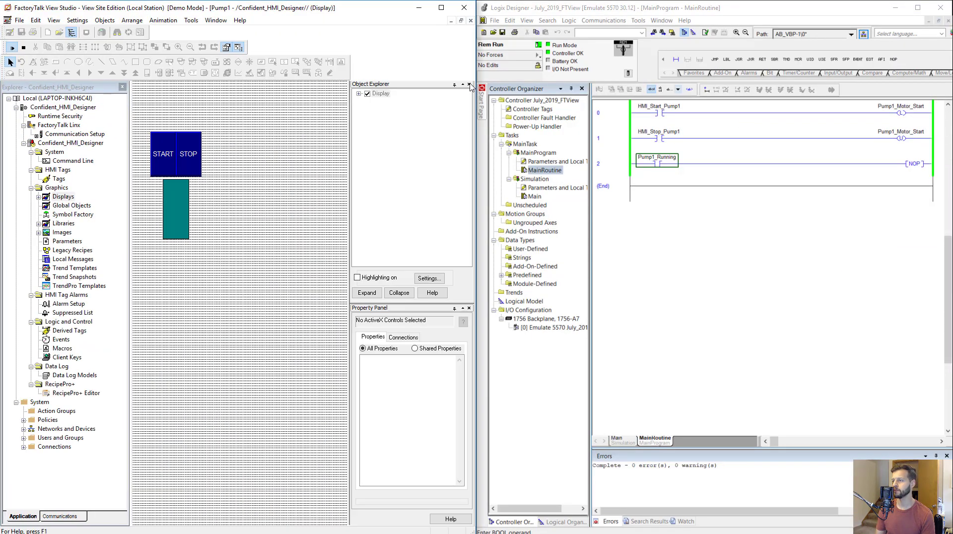
Close the Object Explorer, Property Panel and application Explorer to give the display more room
left_click(470, 85)
left_click(469, 85)
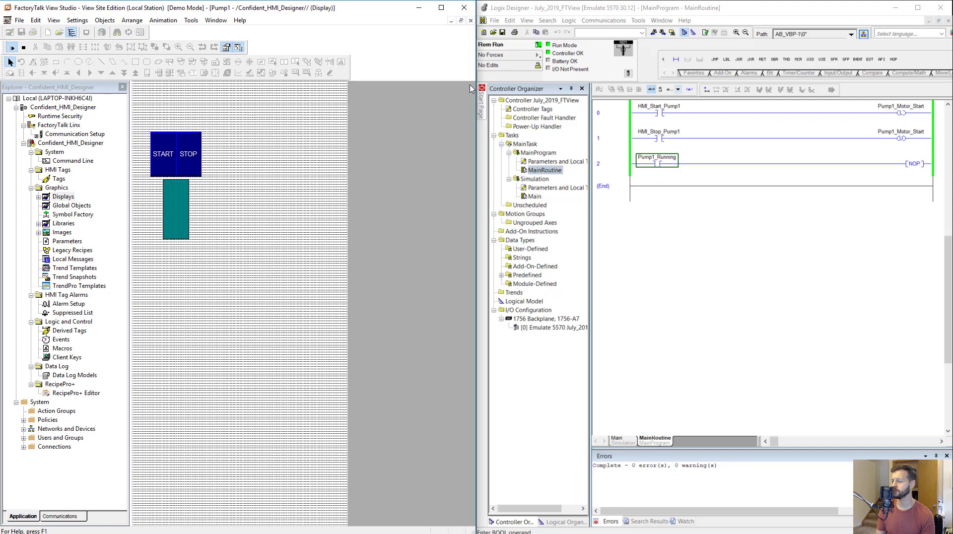
left_click(123, 87)
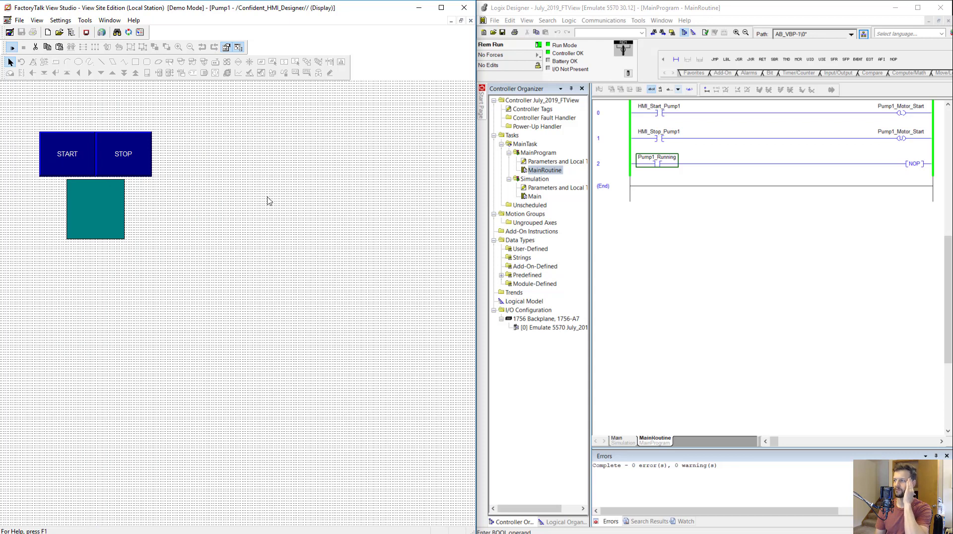
Operate START in the test display and check HMI_Start_Pump1, Pump1_Motor_Start and Pump1_Running in the MainRoutine ladder logic
left_click(85, 161)
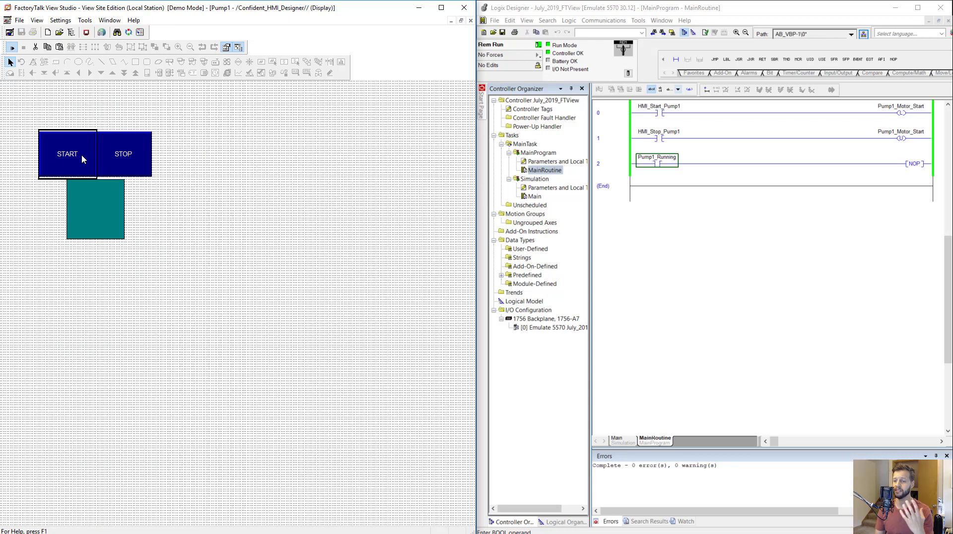
key("ctrl+t")
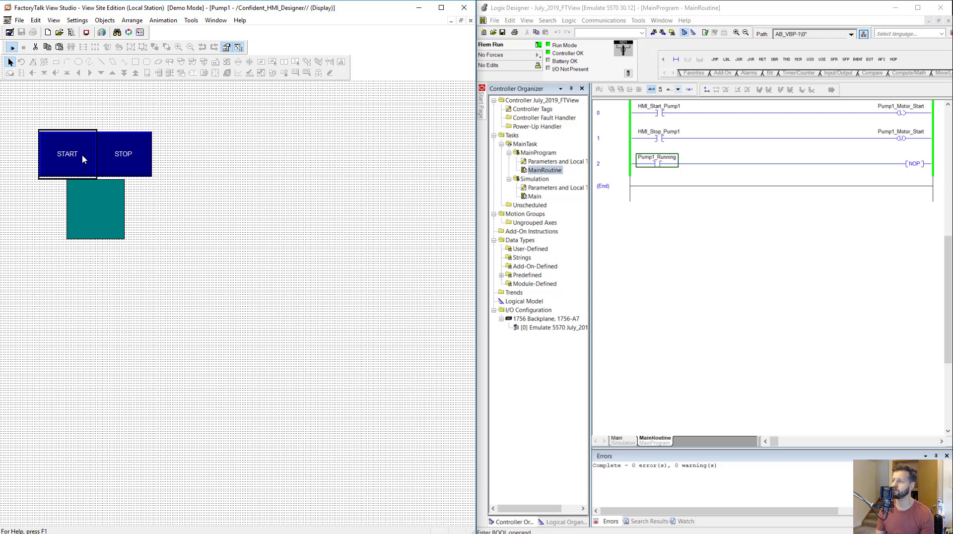
key("ctrl+t")
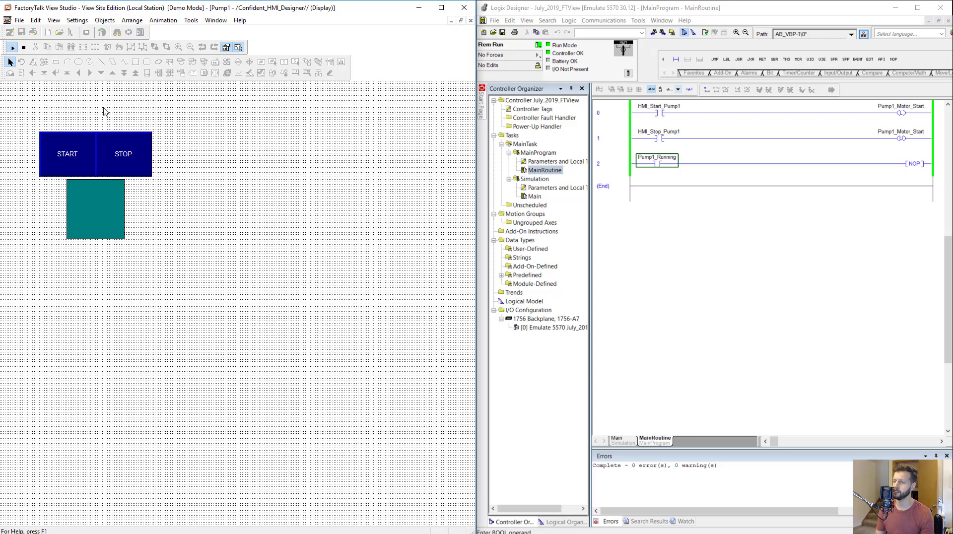
left_click(81, 166)
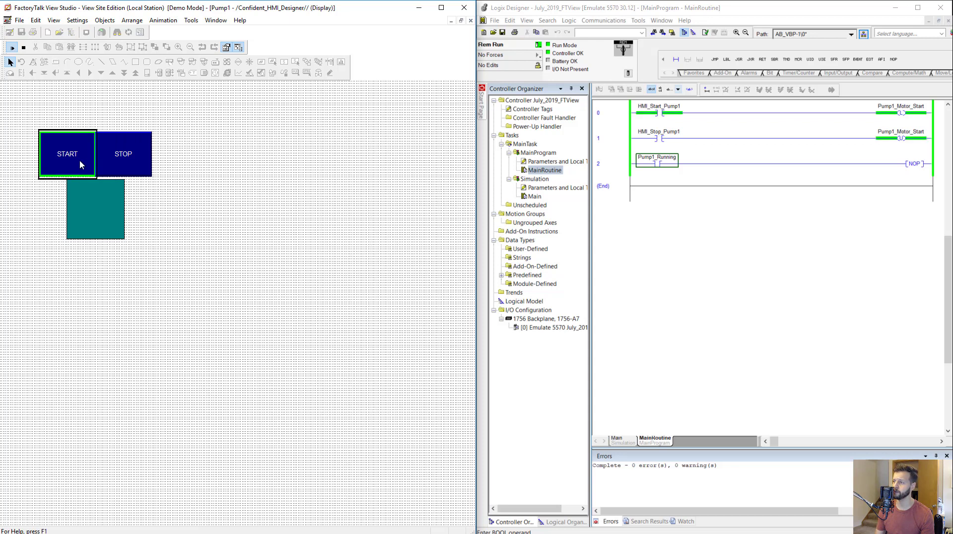
left_click(681, 113)
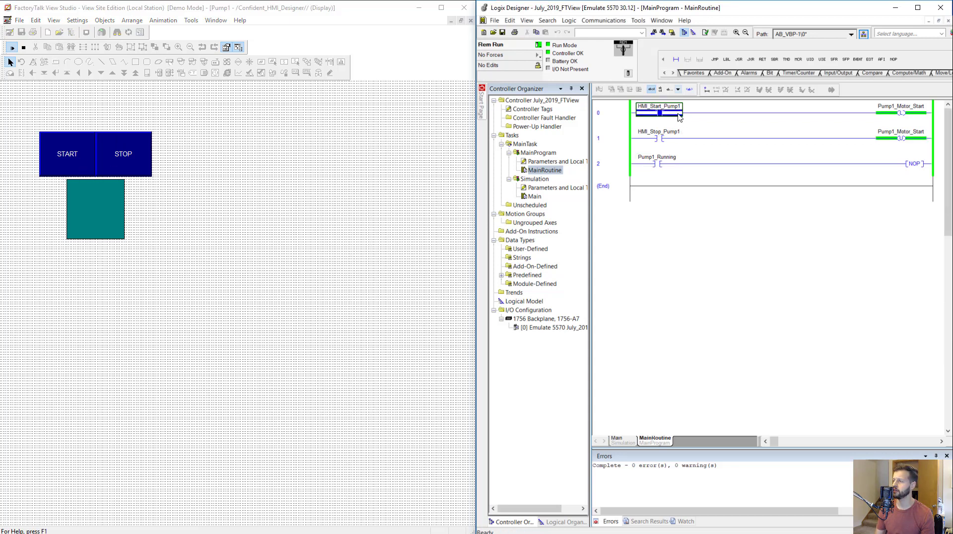
left_click(906, 112)
left_click(675, 161)
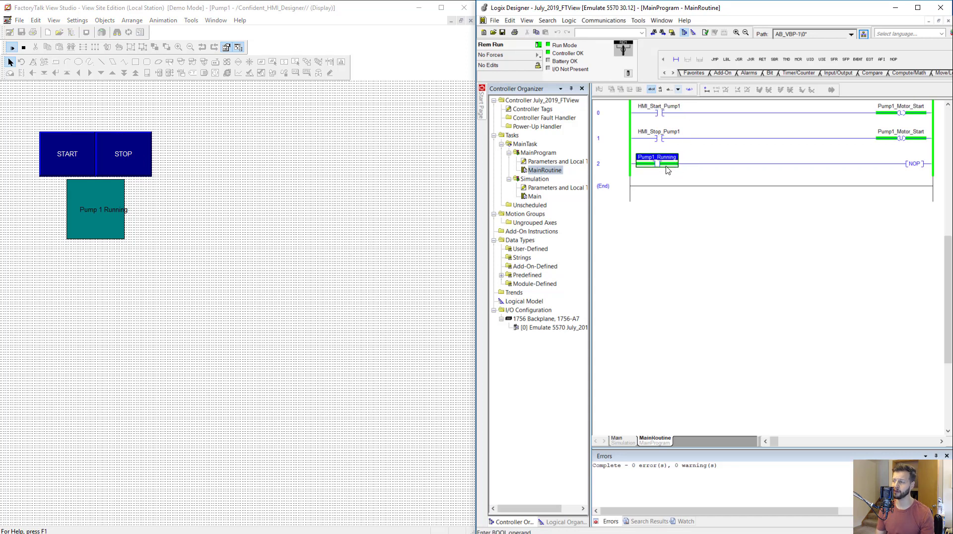
Widen the FactoryTalk View Studio window against Logix Designer and refit the MainRoutine ladder to the narrower window
left_click(110, 216)
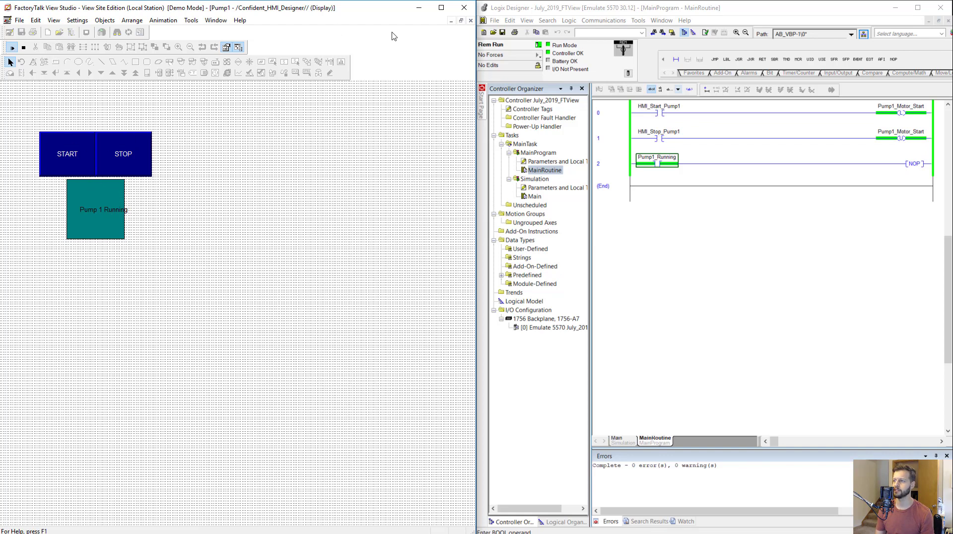
left_click_drag(474, 43, 522, 43)
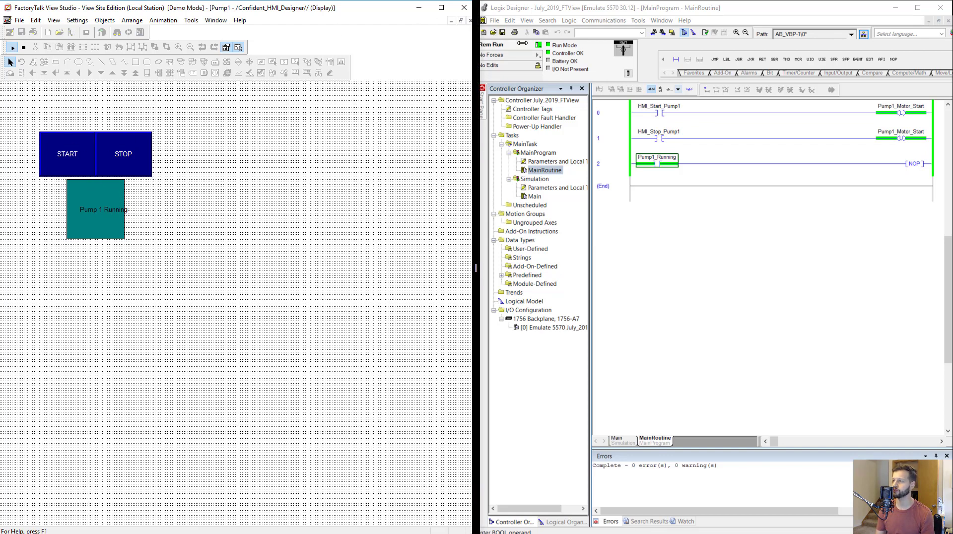
left_click_drag(583, 46, 684, 62)
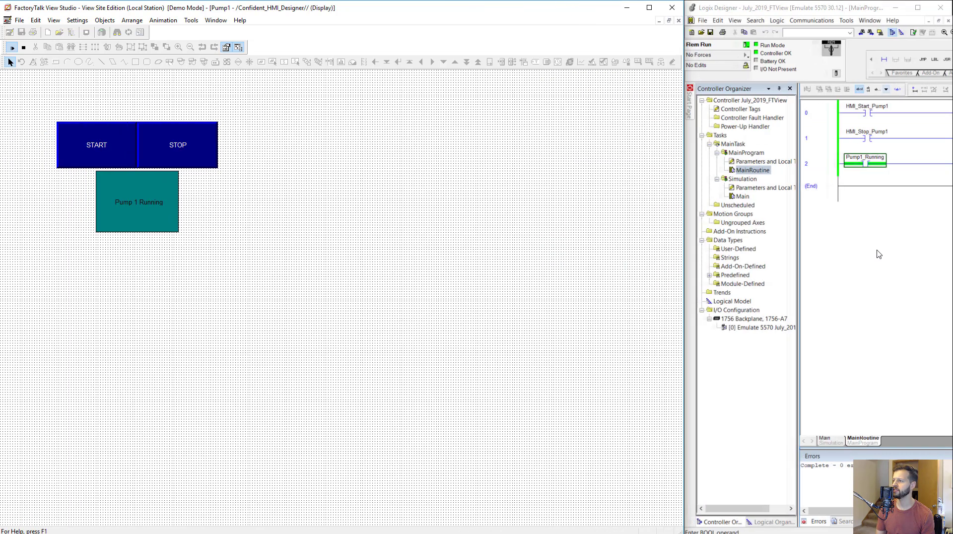
left_click(879, 254)
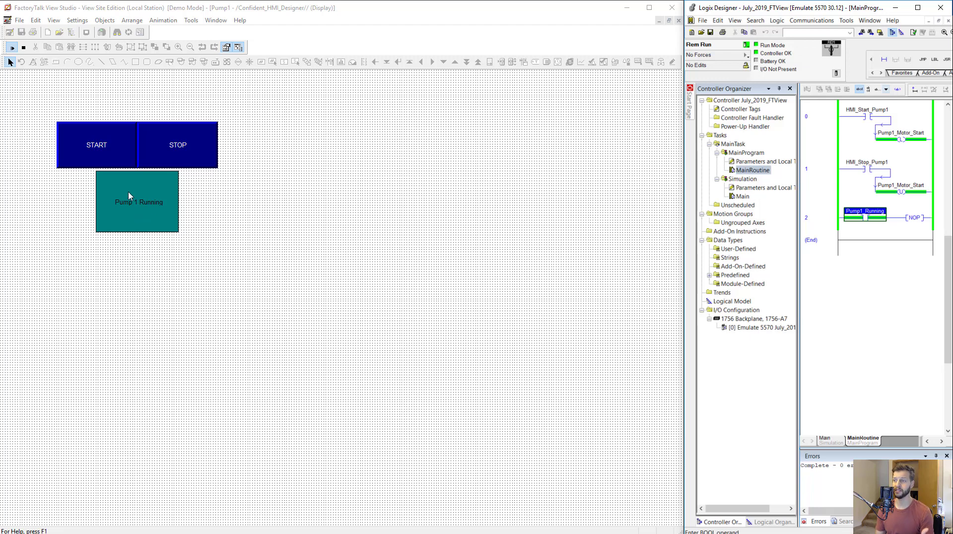
Operate STOP in the test display and check the Pump1_Motor_Start unlatch rung in the ladder logic
left_click(161, 154)
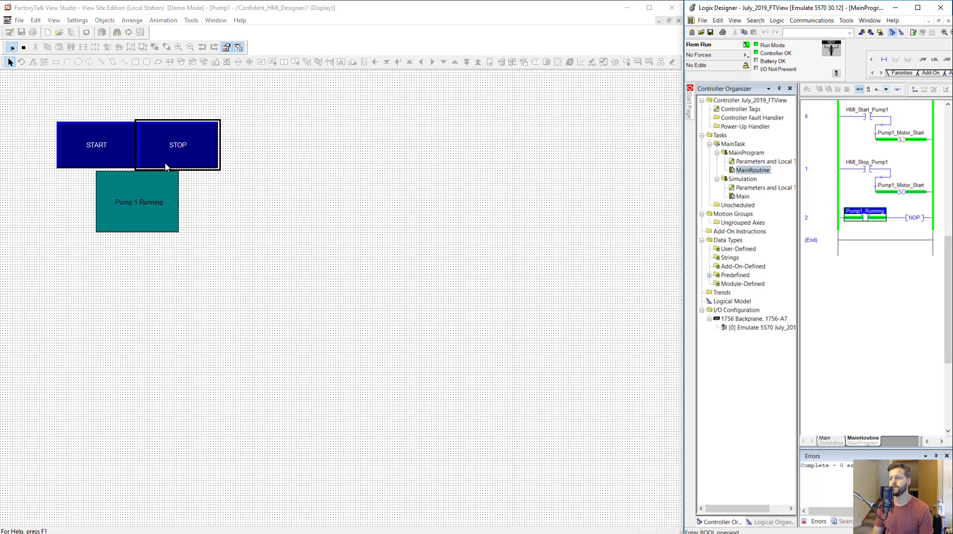
left_click(106, 151)
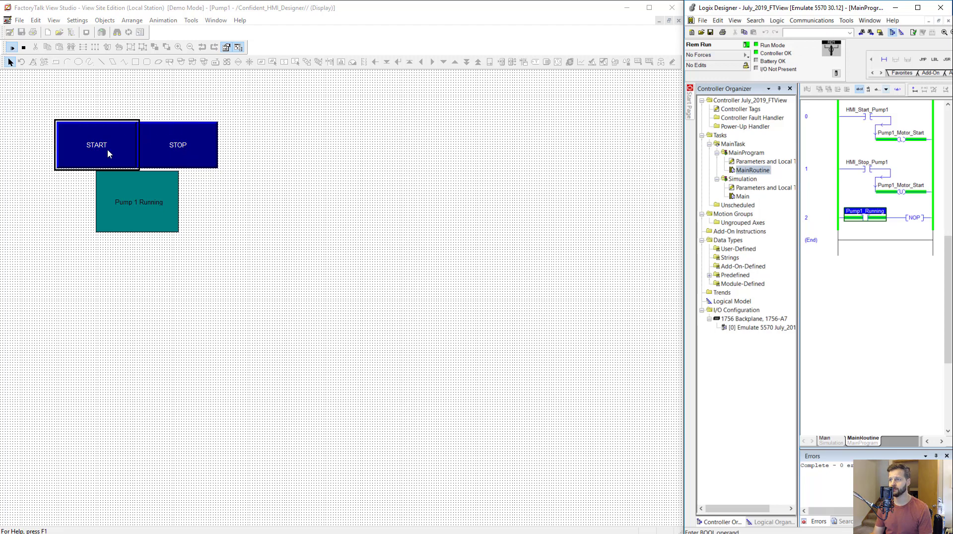
left_click(53, 121)
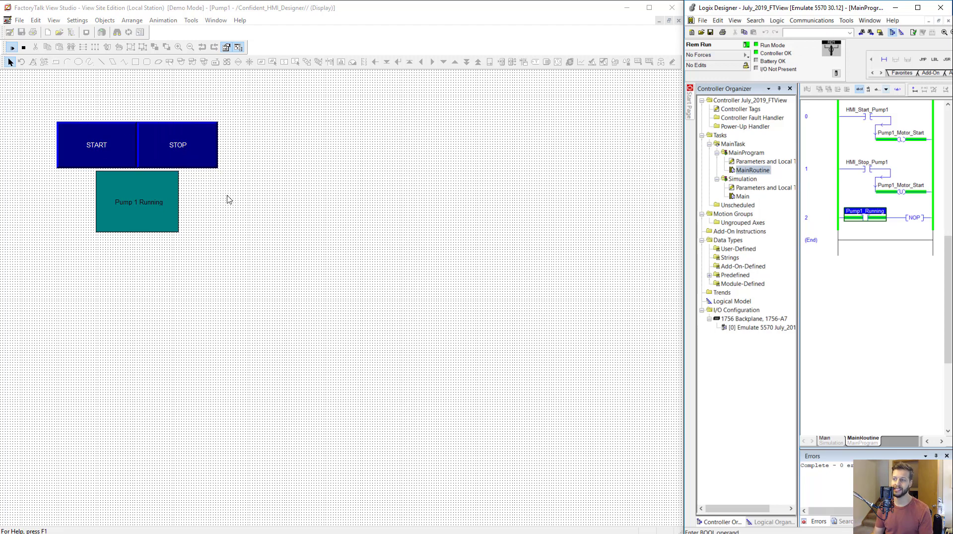
left_click(190, 158)
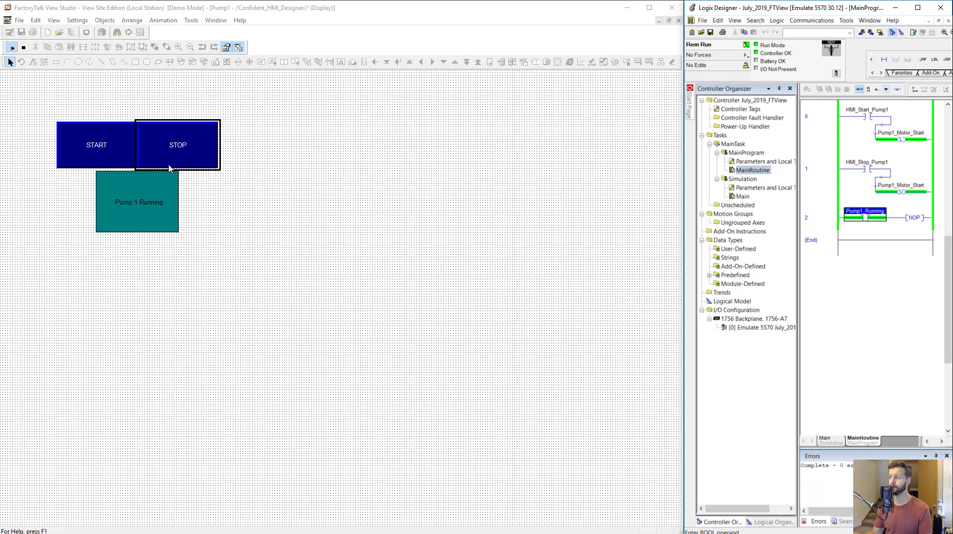
left_click(283, 110)
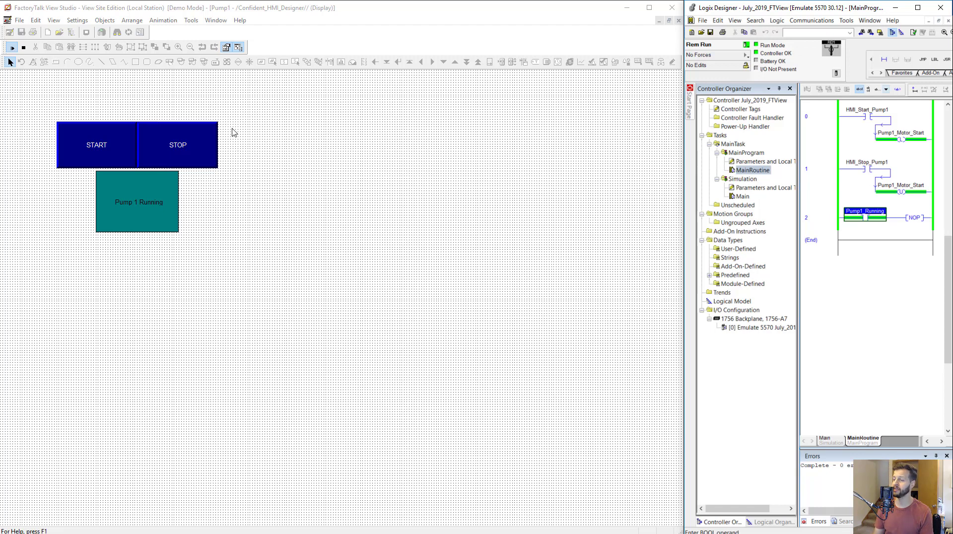
left_click(185, 156)
left_click(184, 155)
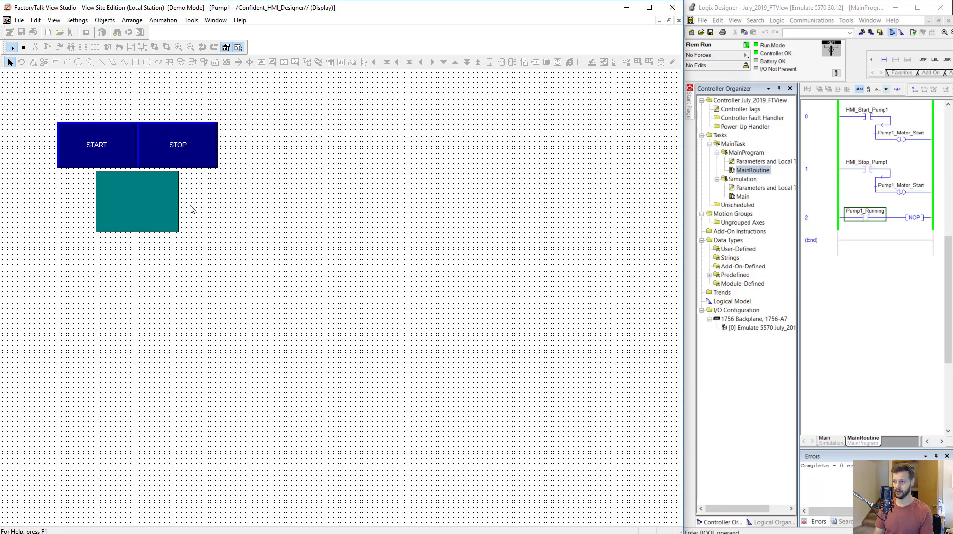
left_click(892, 176)
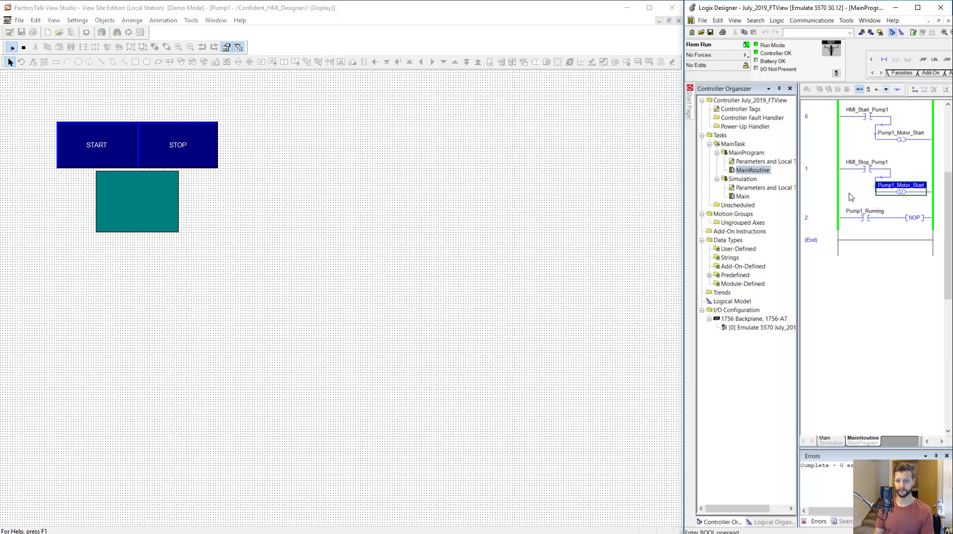